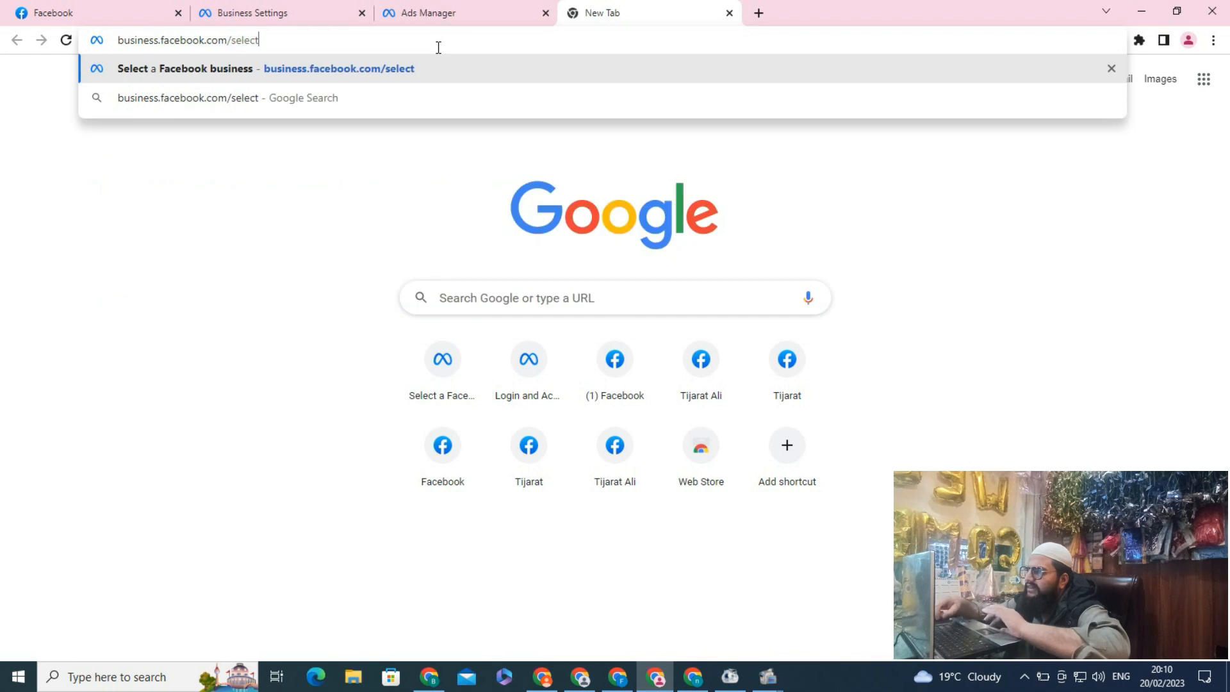
Load business.facebook.com/select, open the Cosmetics Hub business in a separate tab and go to its Ads Manager.
key("Return")
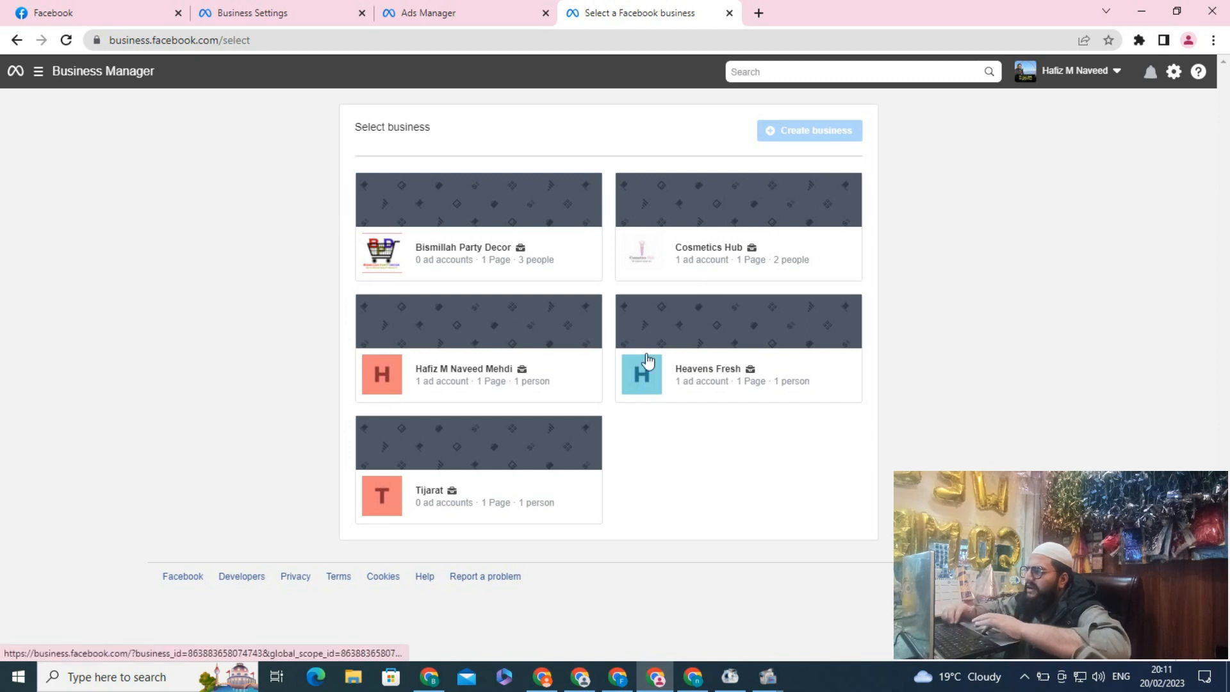
right_click(707, 254)
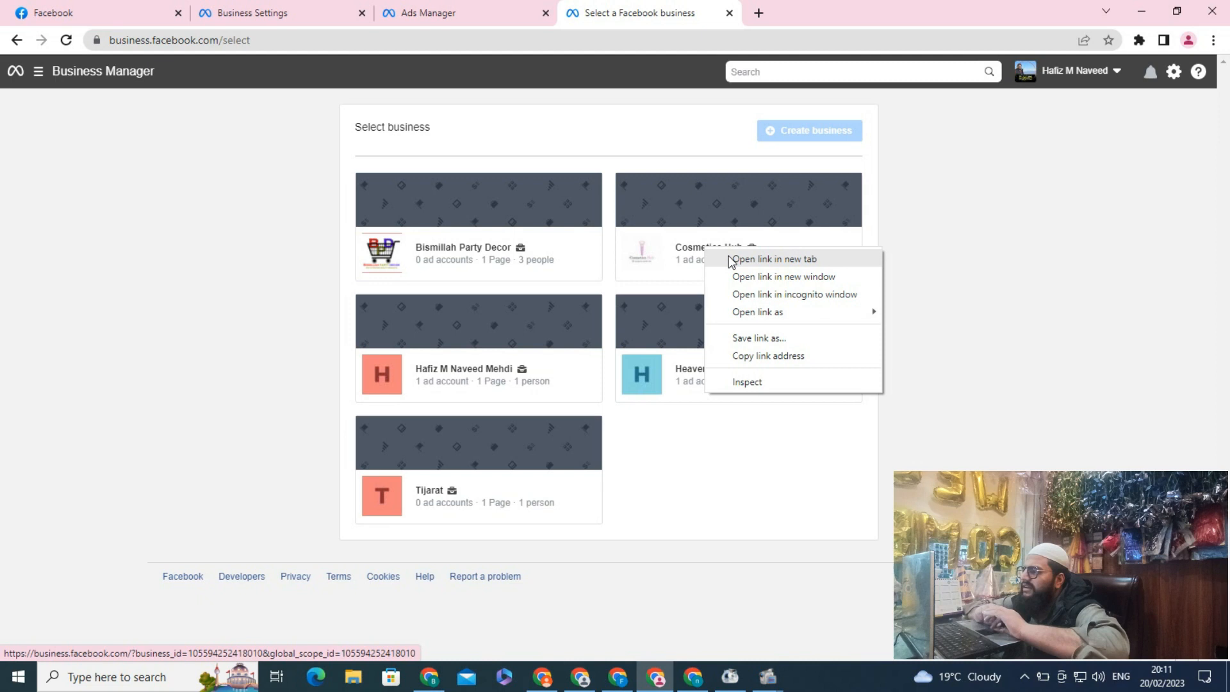
left_click(730, 259)
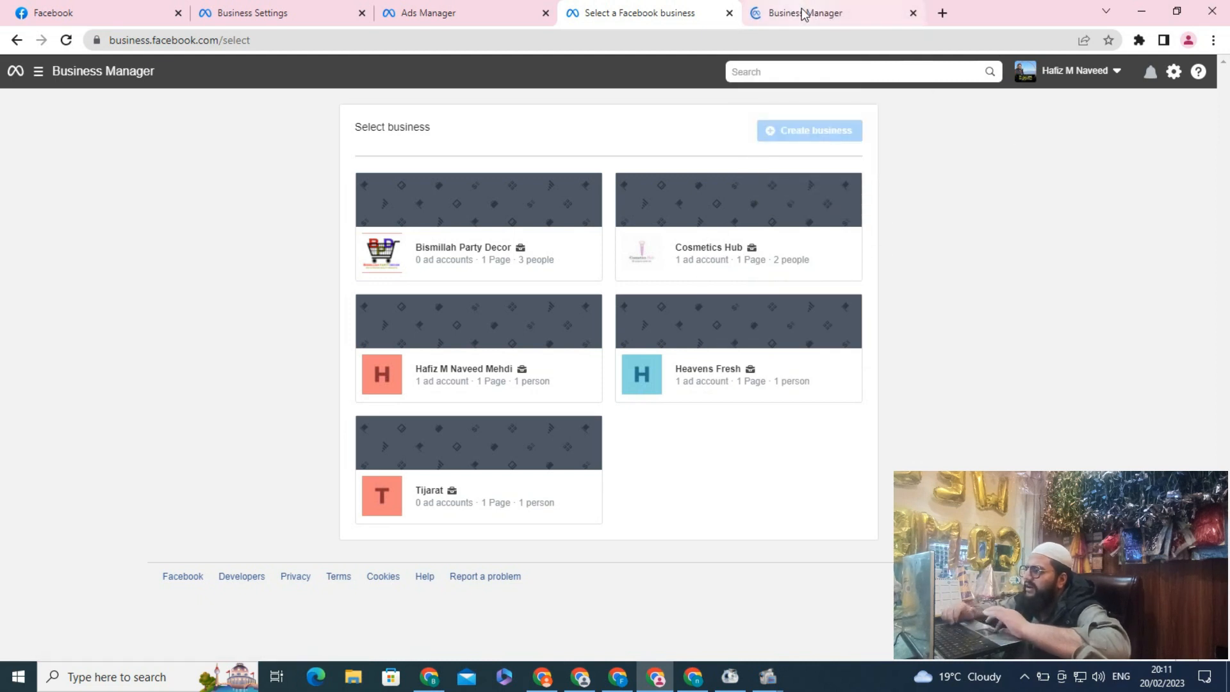
left_click(804, 14)
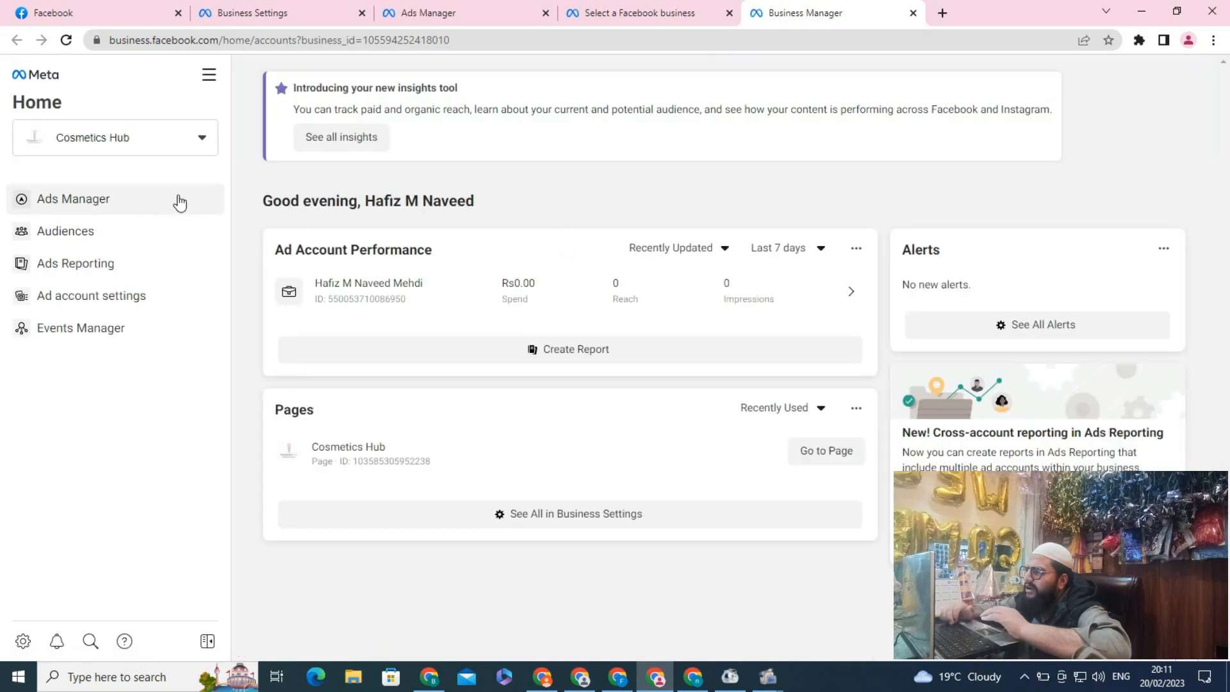
left_click(114, 201)
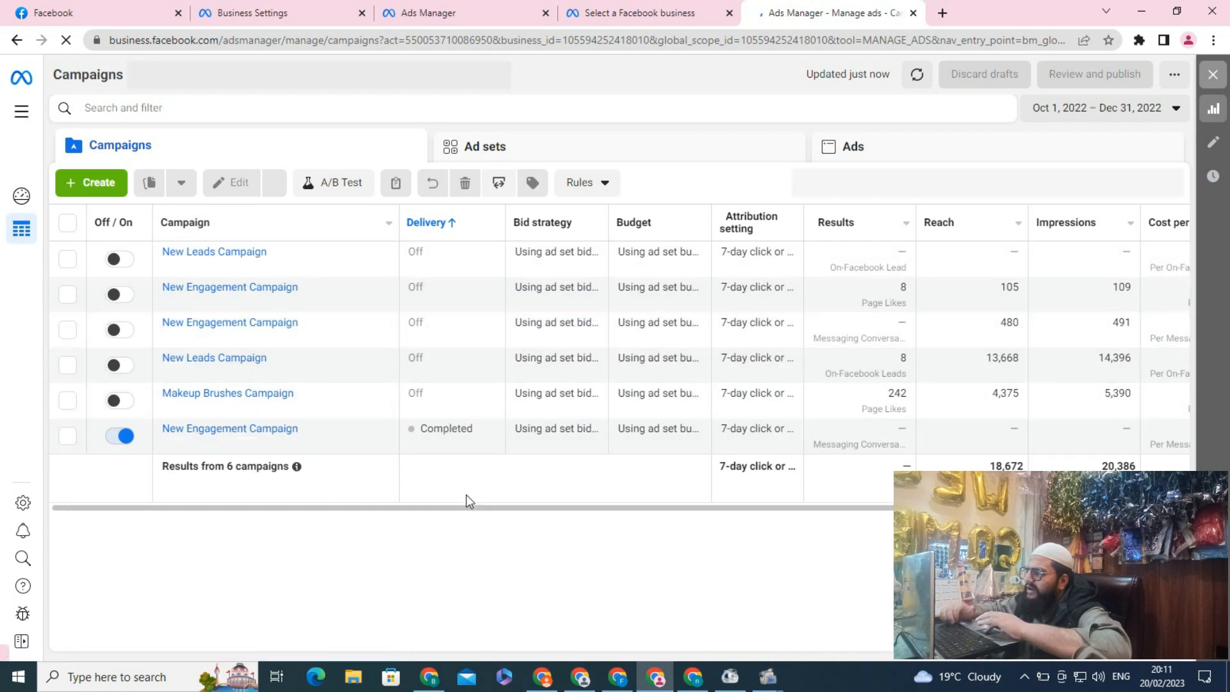
left_click_drag(467, 506, 361, 469)
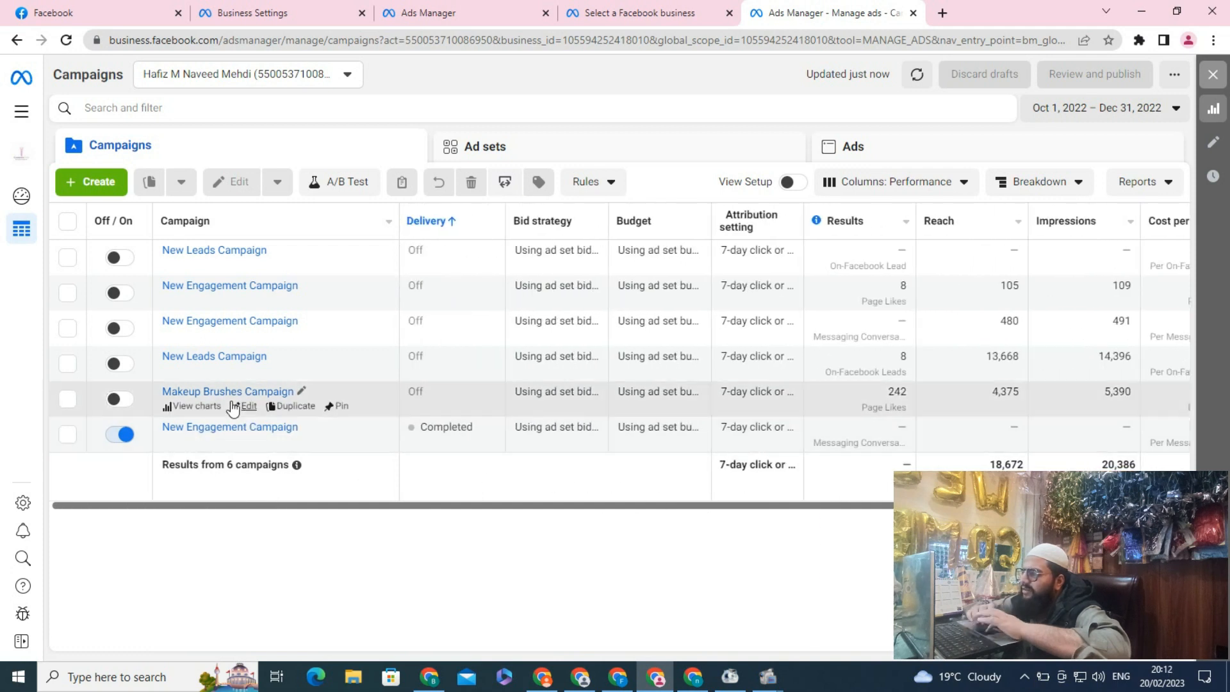
Create a new campaign with the Engagement objective.
left_click(88, 182)
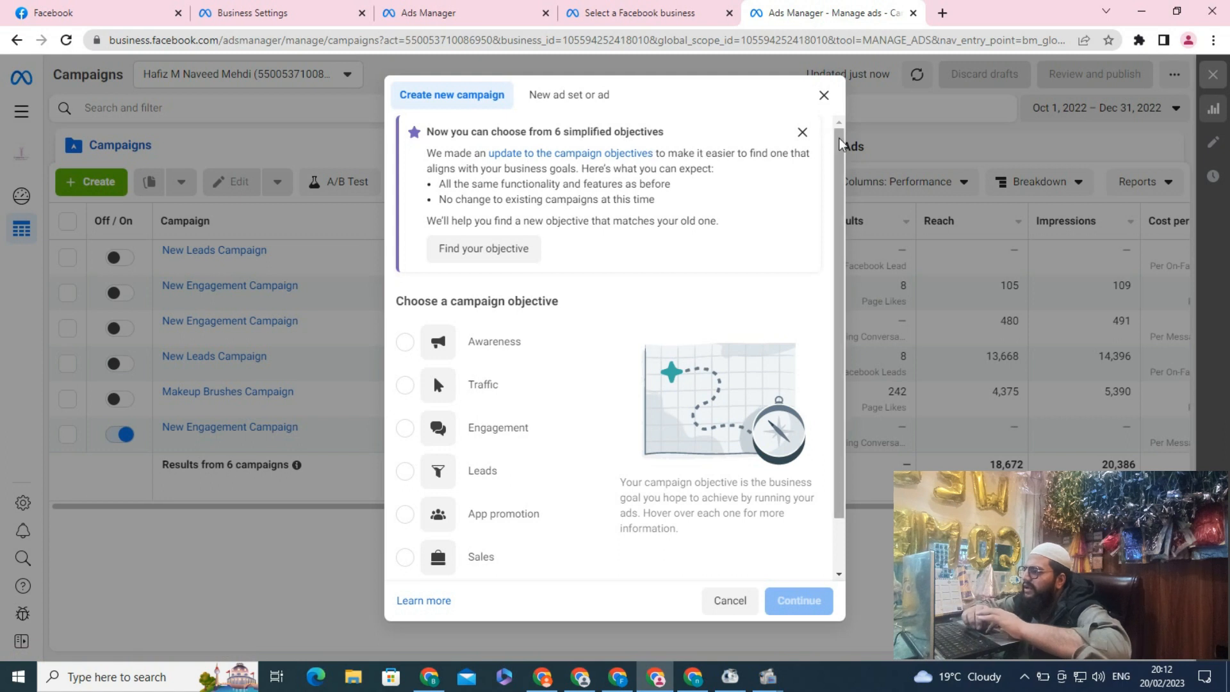
left_click_drag(839, 138, 853, 276)
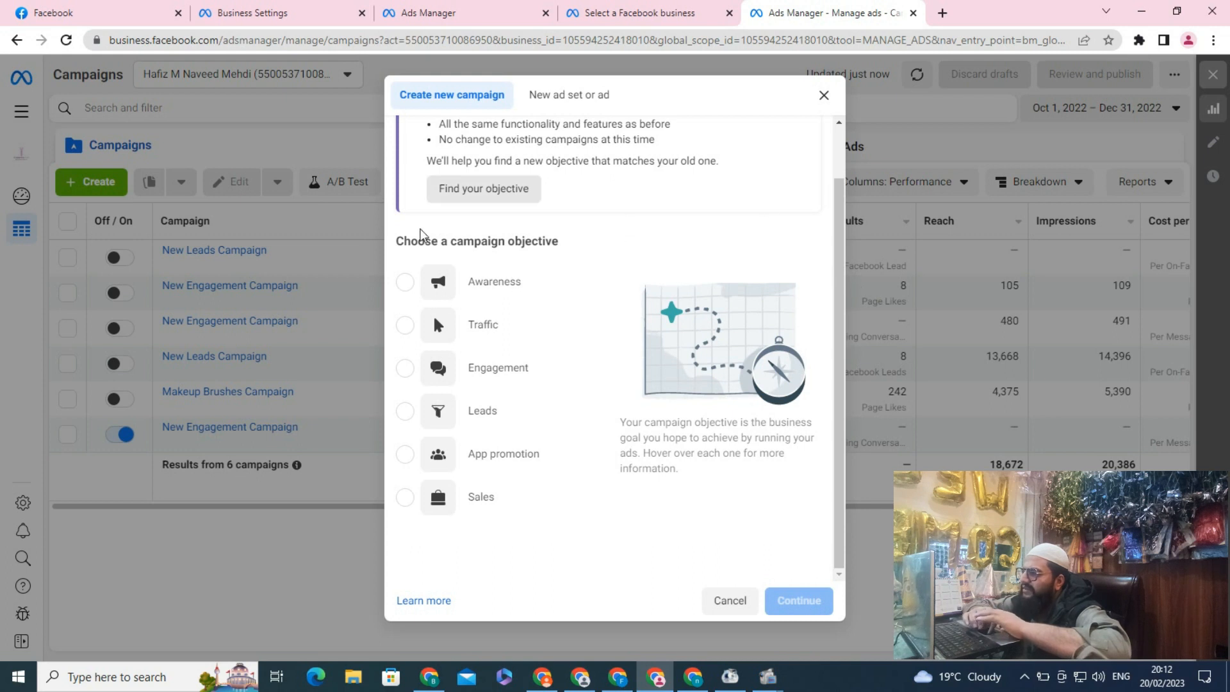
mouse_move(418, 285)
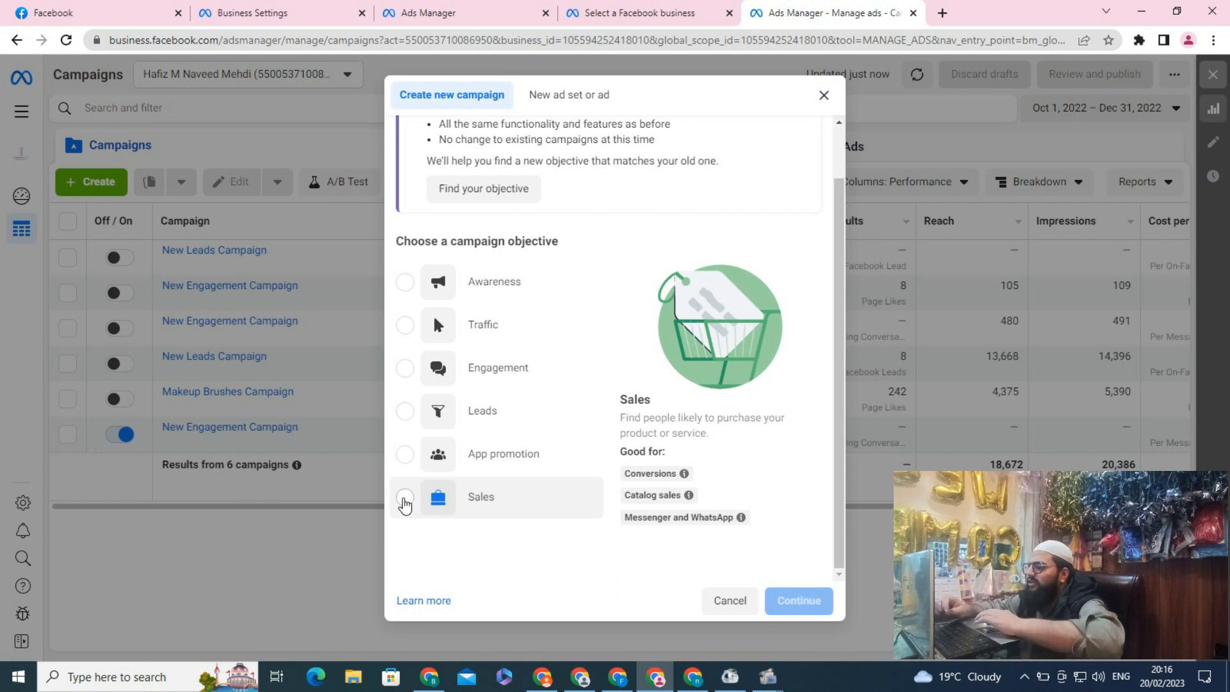
left_click(405, 369)
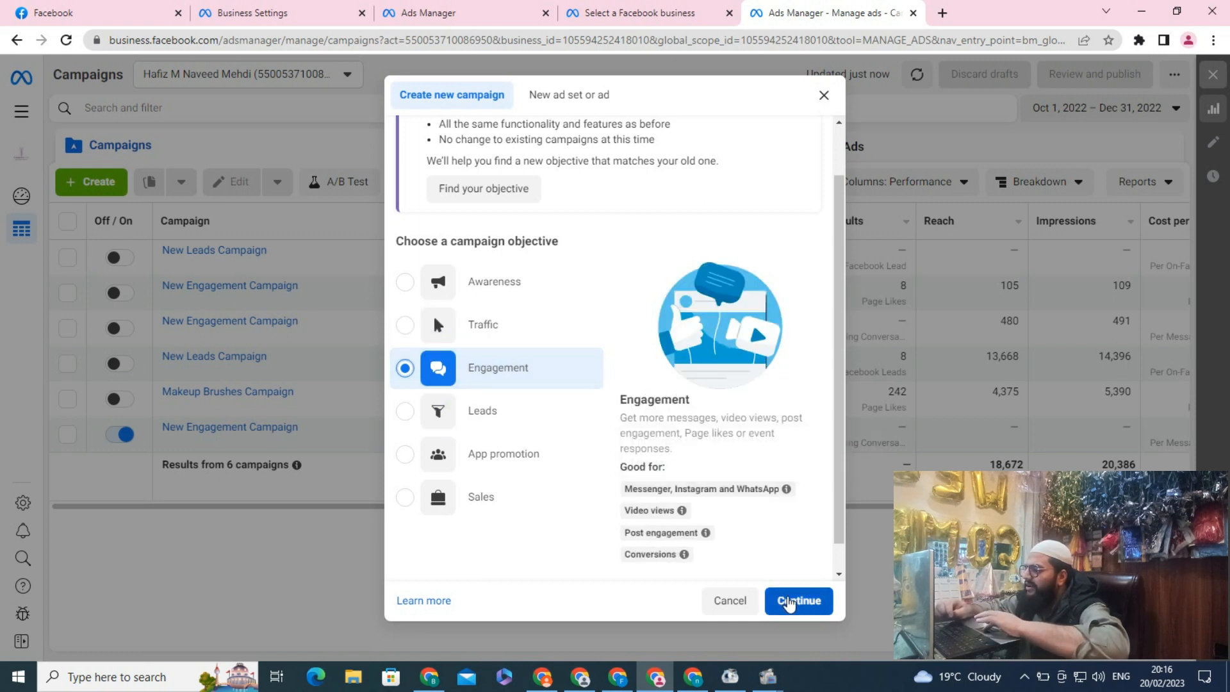
left_click_drag(839, 323, 845, 418)
left_click(799, 601)
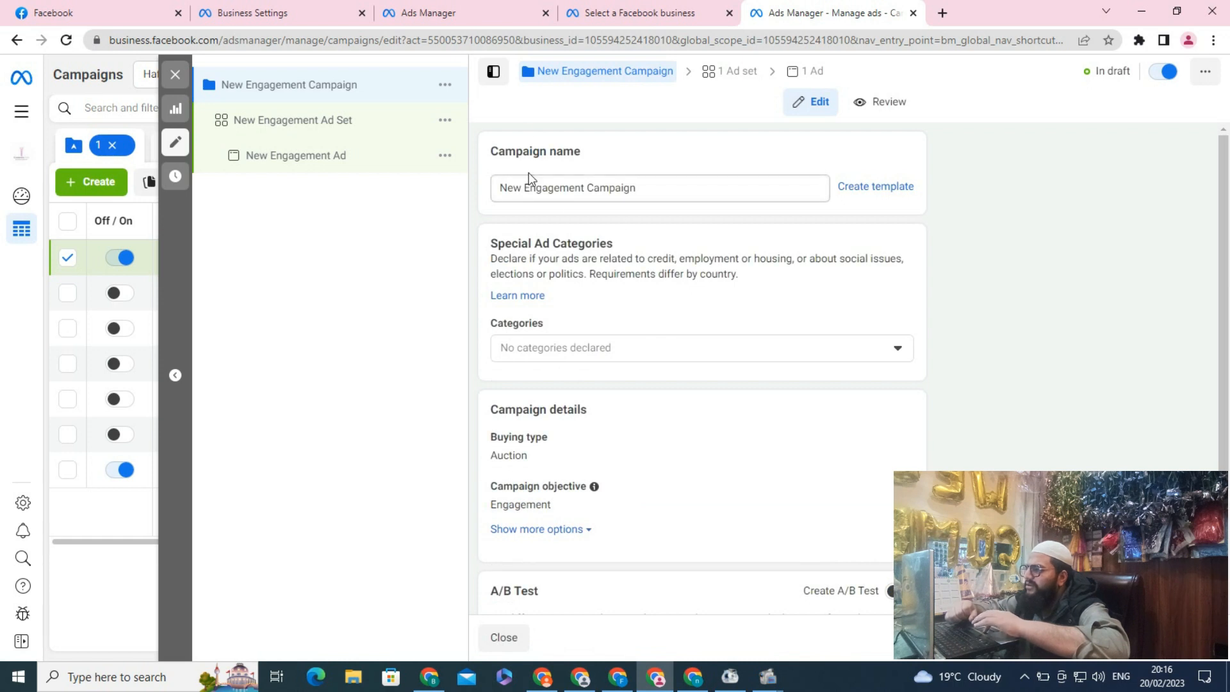
Rename the campaign as "new heavens compaign".
left_click(648, 189)
key("BackSpace")
key("BackSpace")
key("BackSpace")
key("BackSpace")
key("BackSpace")
key("BackSpace")
key("BackSpace")
key("BackSpace")
key("BackSpace")
key("BackSpace")
key("BackSpace")
key("BackSpace")
key("BackSpace")
key("BackSpace")
key("BackSpace")
key("BackSpace")
key("BackSpace")
key("BackSpace")
key("BackSpace")
key("BackSpace")
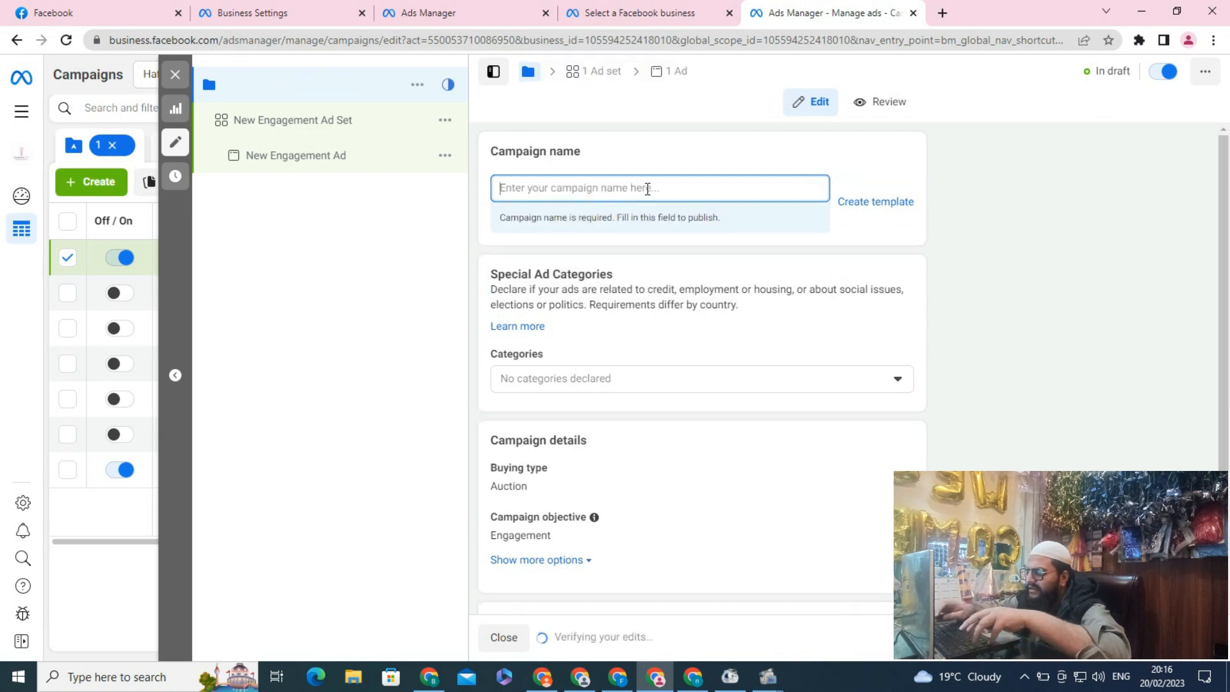
type("New Engagement Campaig")
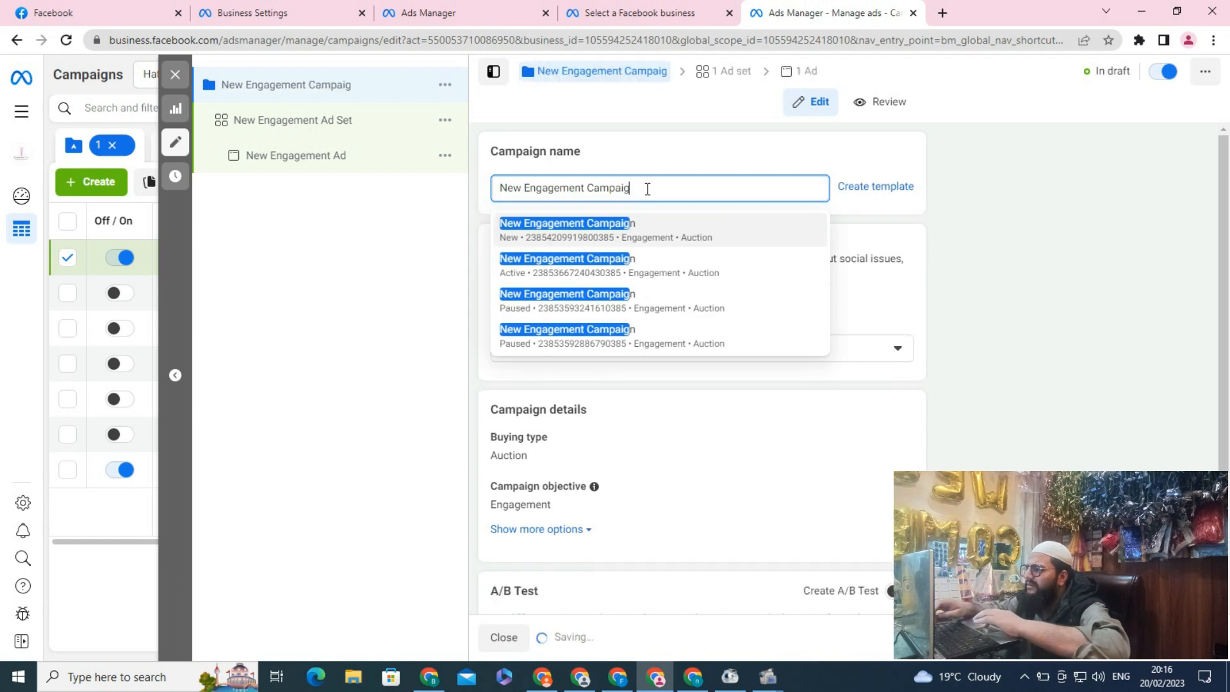
key("BackSpace")
key("BackSpace")
key("BackSpace")
key("BackSpace")
key("BackSpace")
key("BackSpace")
key("BackSpace")
key("BackSpace")
key("BackSpace")
key("BackSpace")
key("BackSpace")
key("BackSpace")
key("BackSpace")
key("BackSpace")
key("BackSpace")
key("BackSpace")
key("BackSpace")
key("BackSpace")
key("BackSpace")
key("BackSpace")
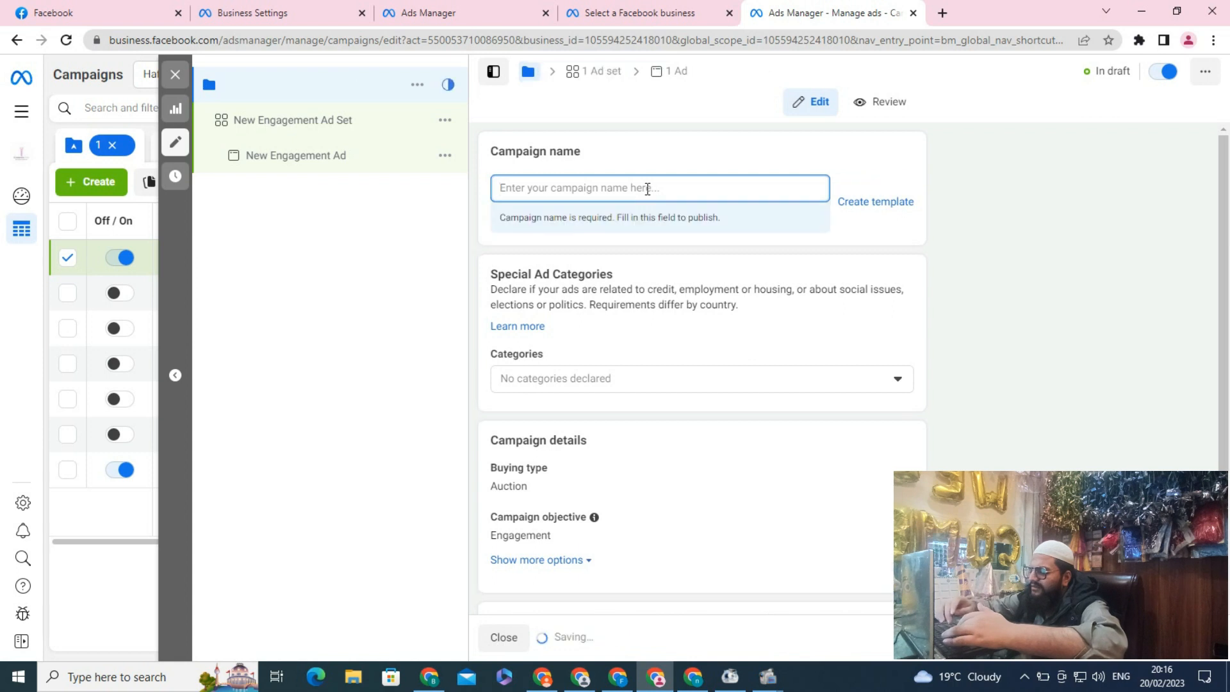
type("new")
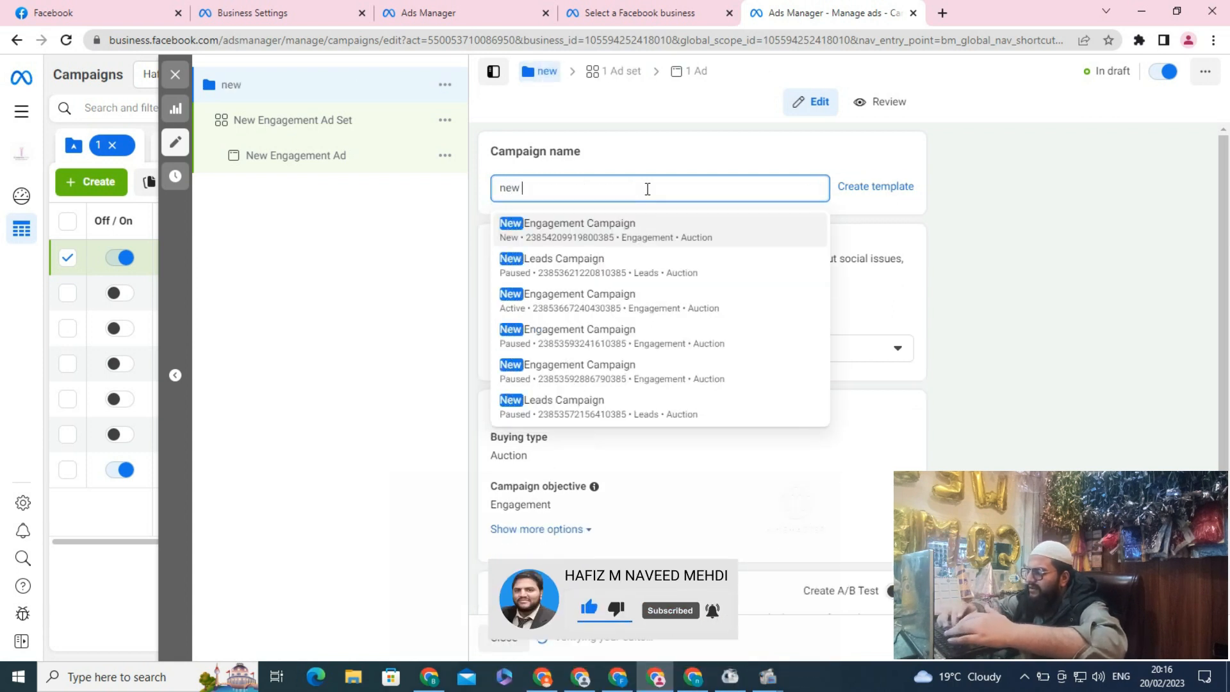
type(" heavens ")
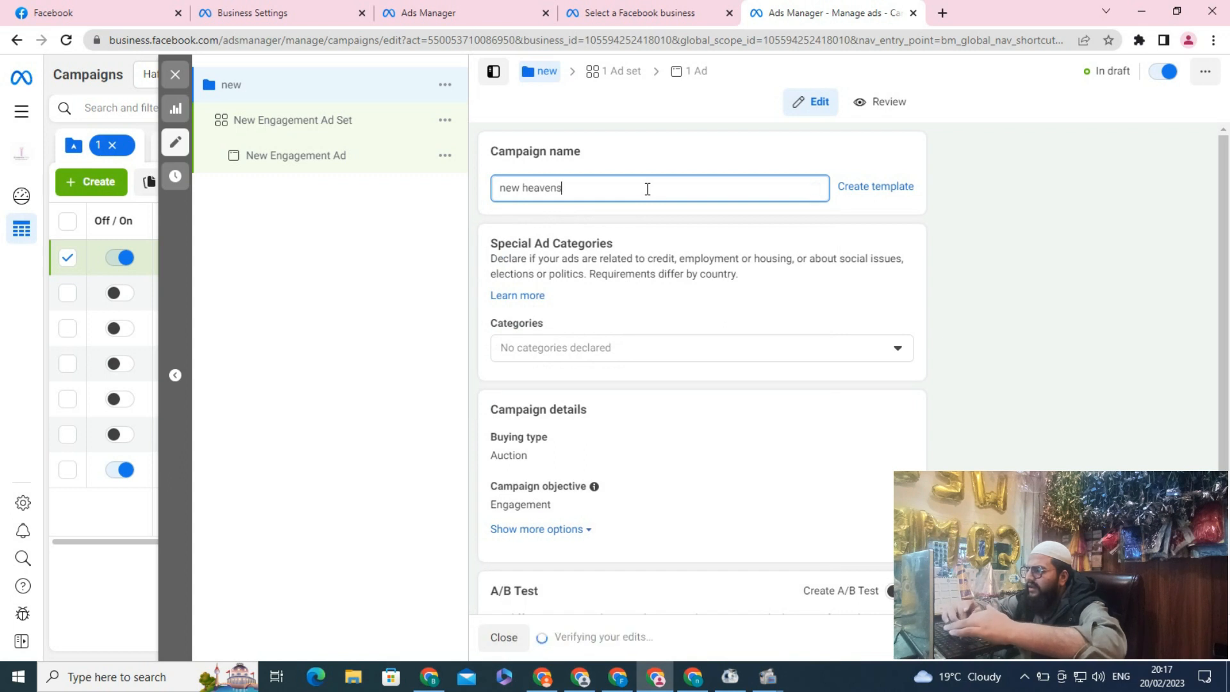
type("compaign")
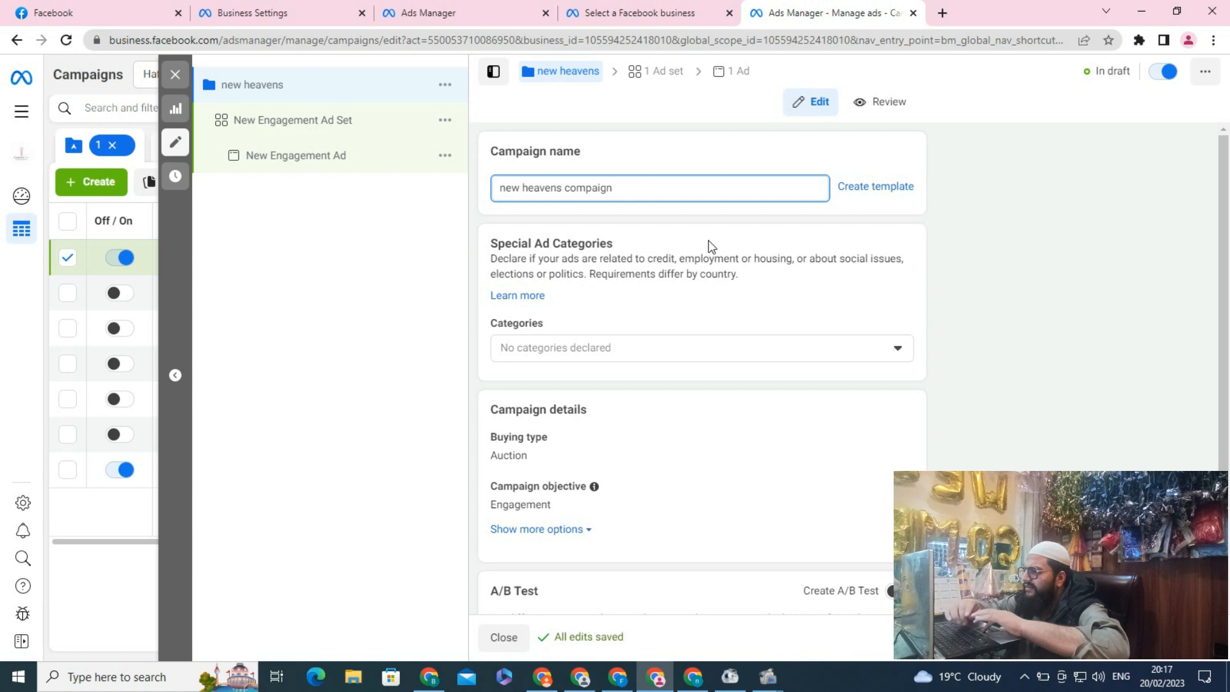
Examine the available special ad categories without declaring one for the campaign.
left_click(607, 348)
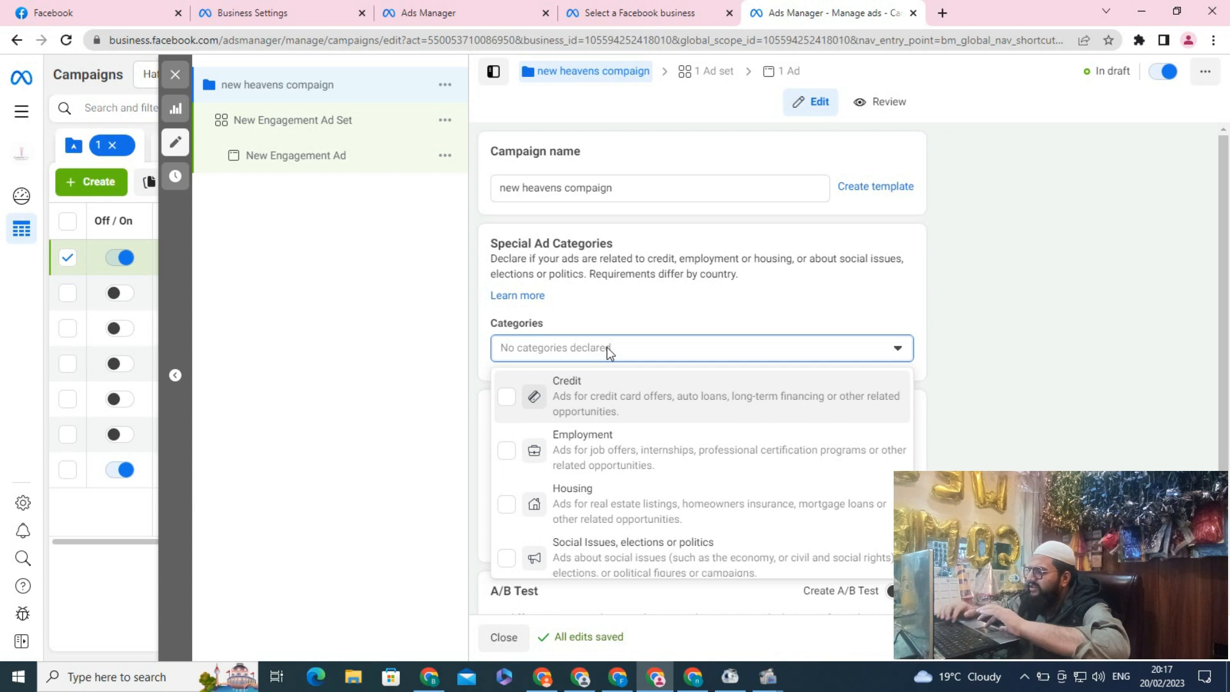
key("Down")
key("Down")
key("Down")
key("Down")
key("Down")
key("Down")
key("Down")
key("Down")
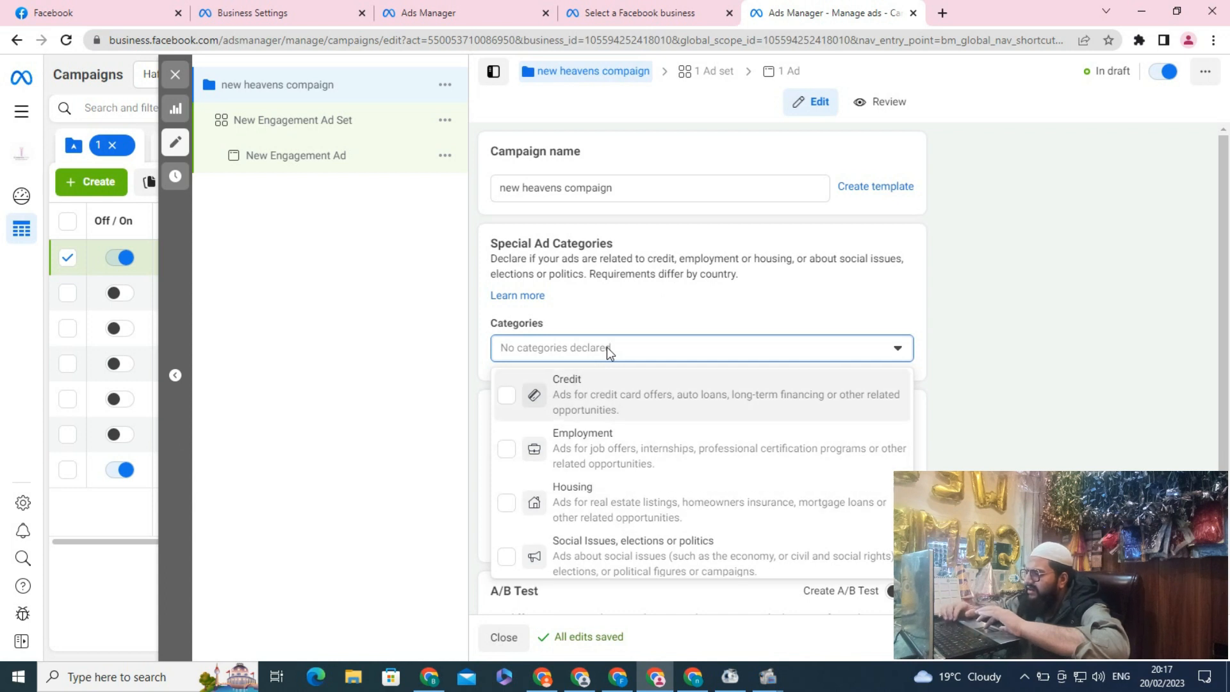
key("Escape")
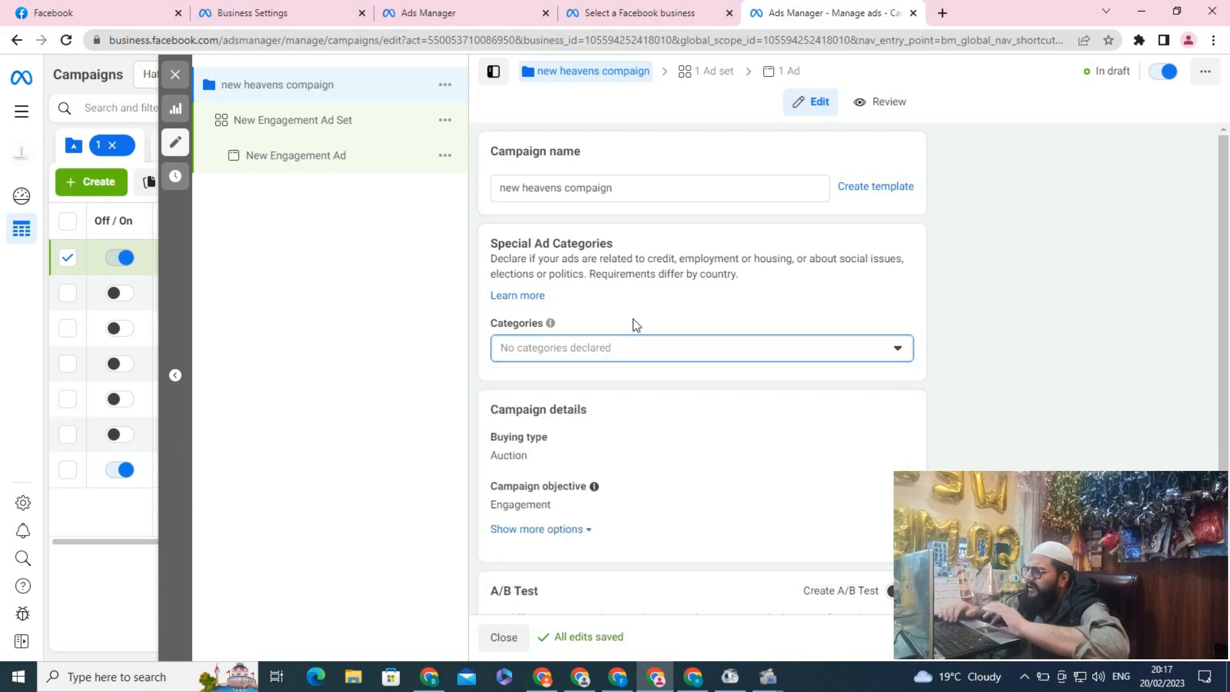
left_click(484, 374)
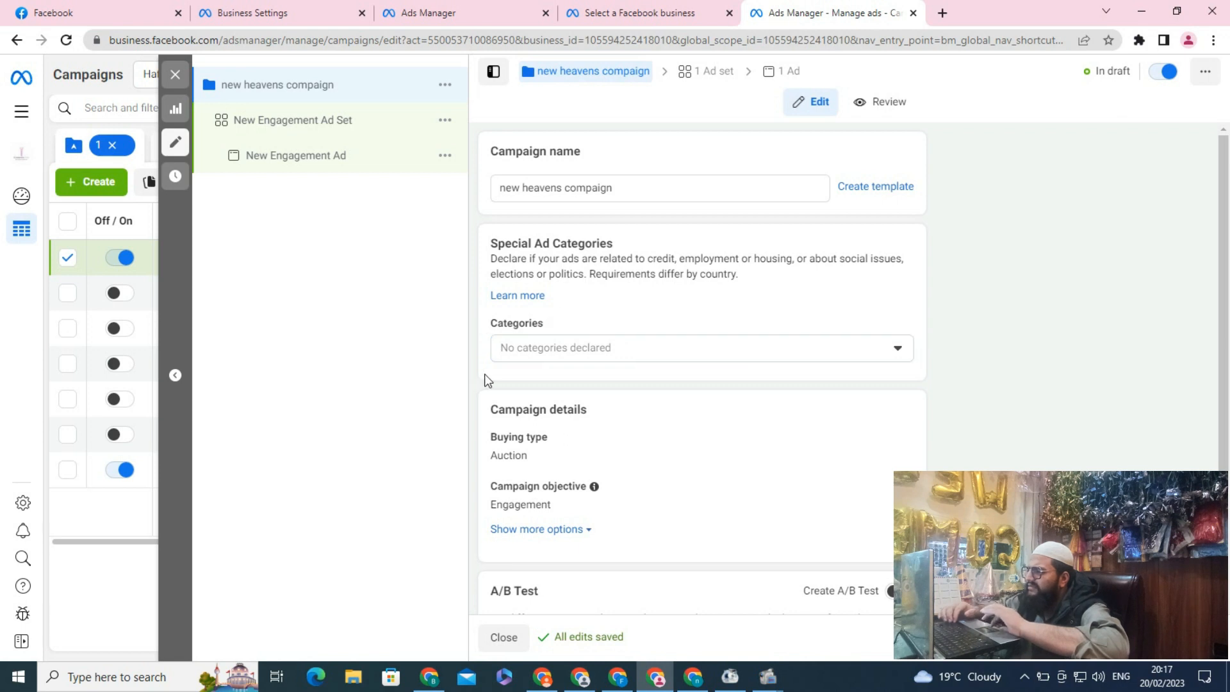
key("Down")
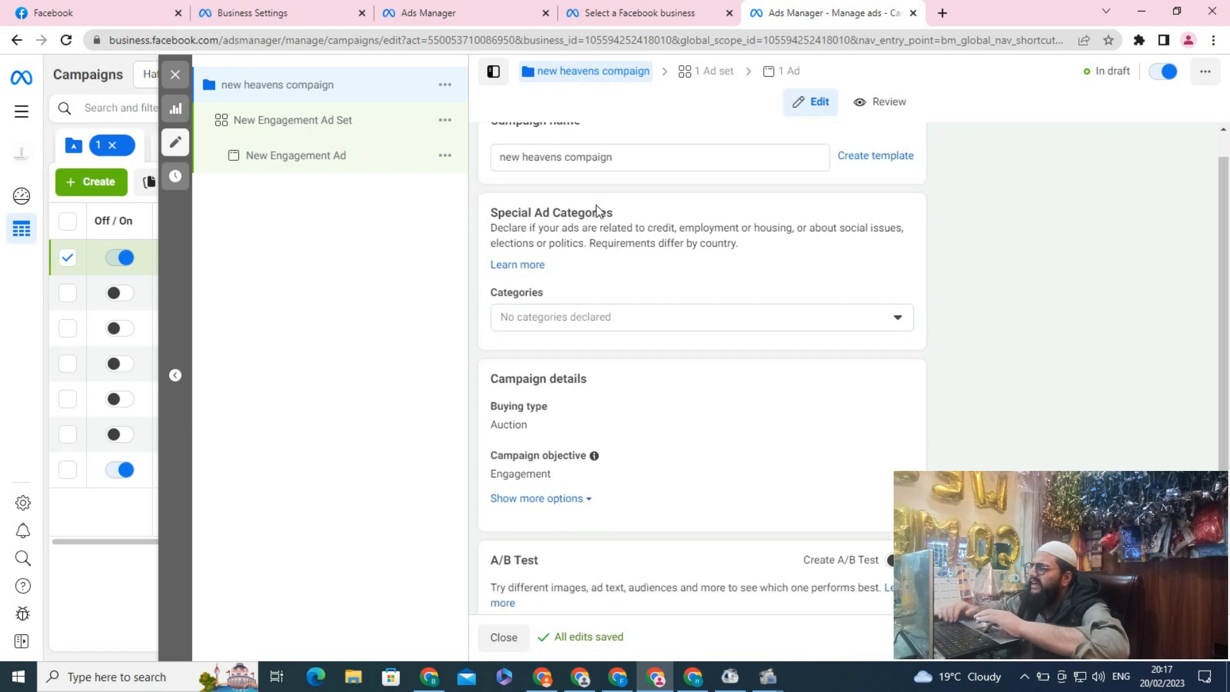
left_click(525, 318)
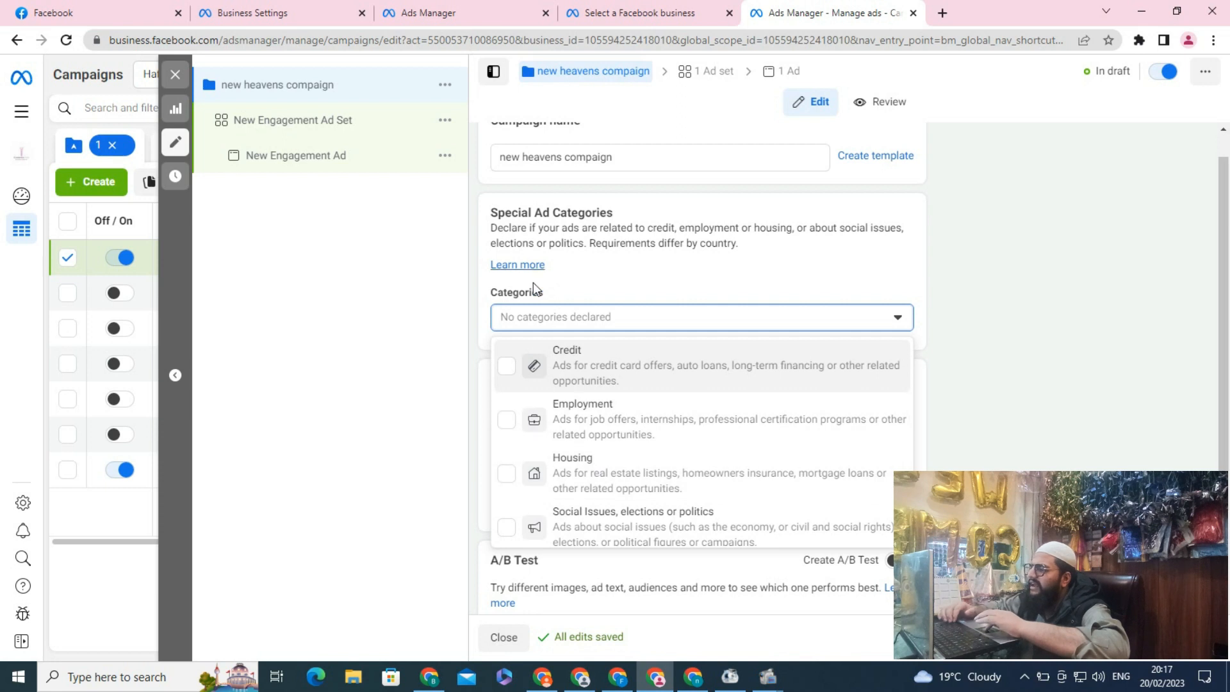
left_click(604, 269)
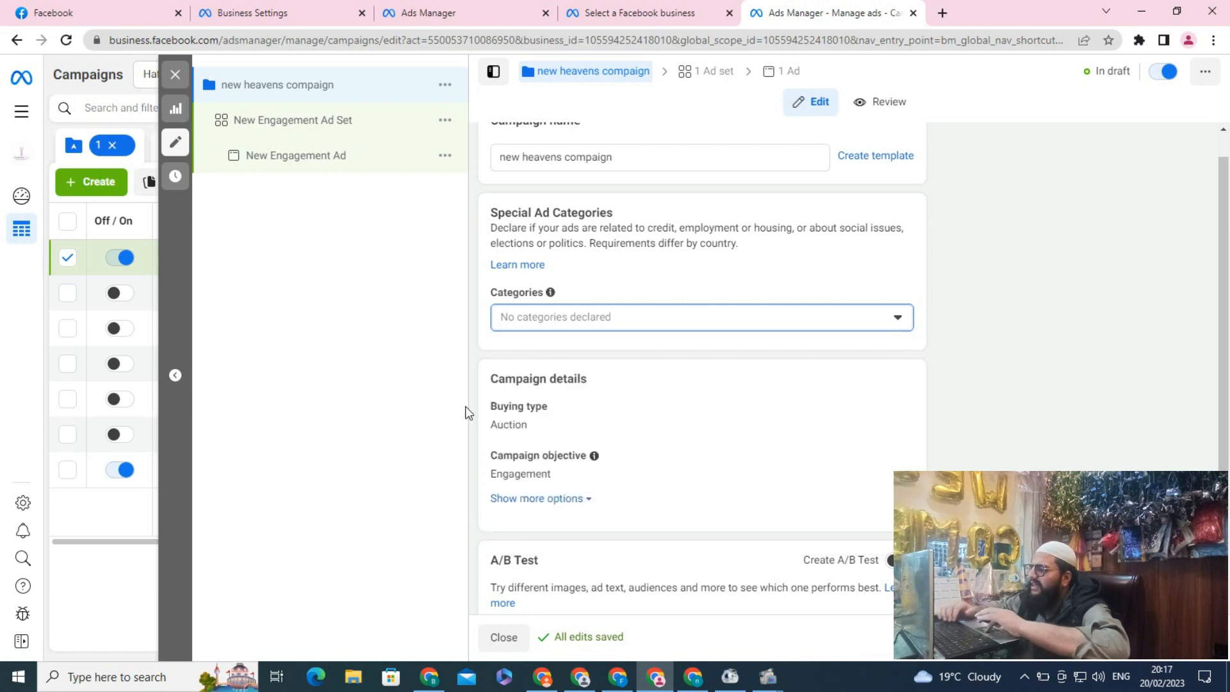
Review the remaining campaign settings and continue to the ad set's conversion location and ad type settings.
scroll(479, 343, "down", 3)
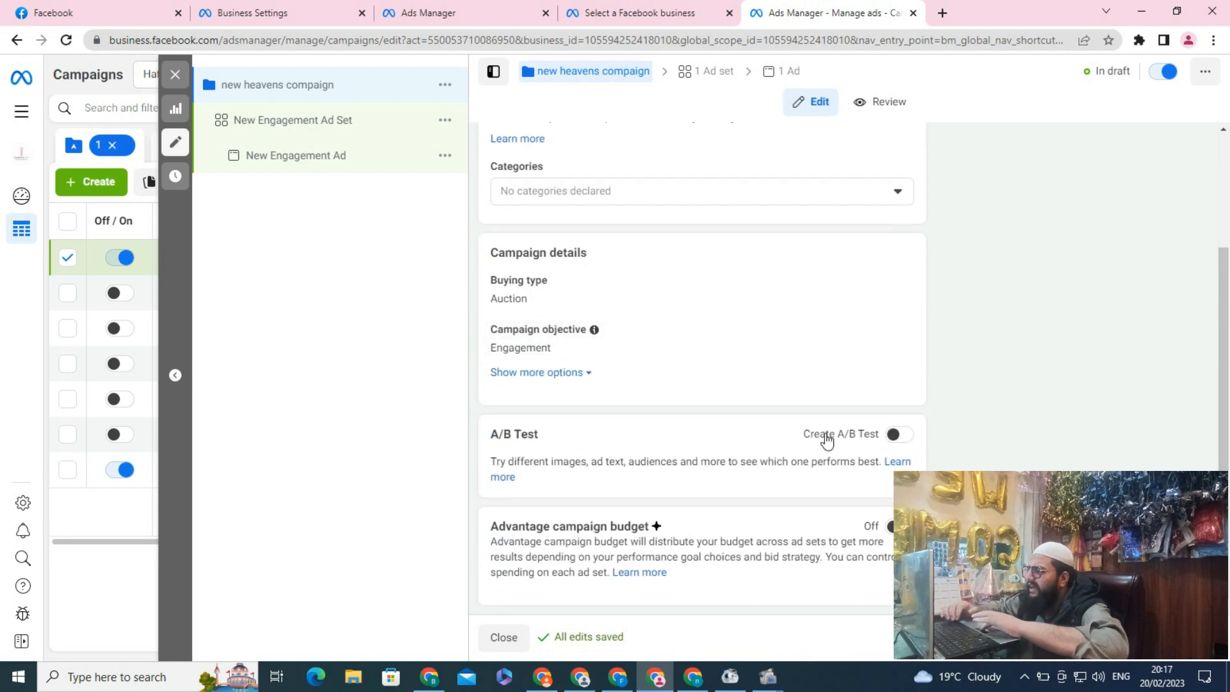
left_click_drag(1223, 314, 1225, 433)
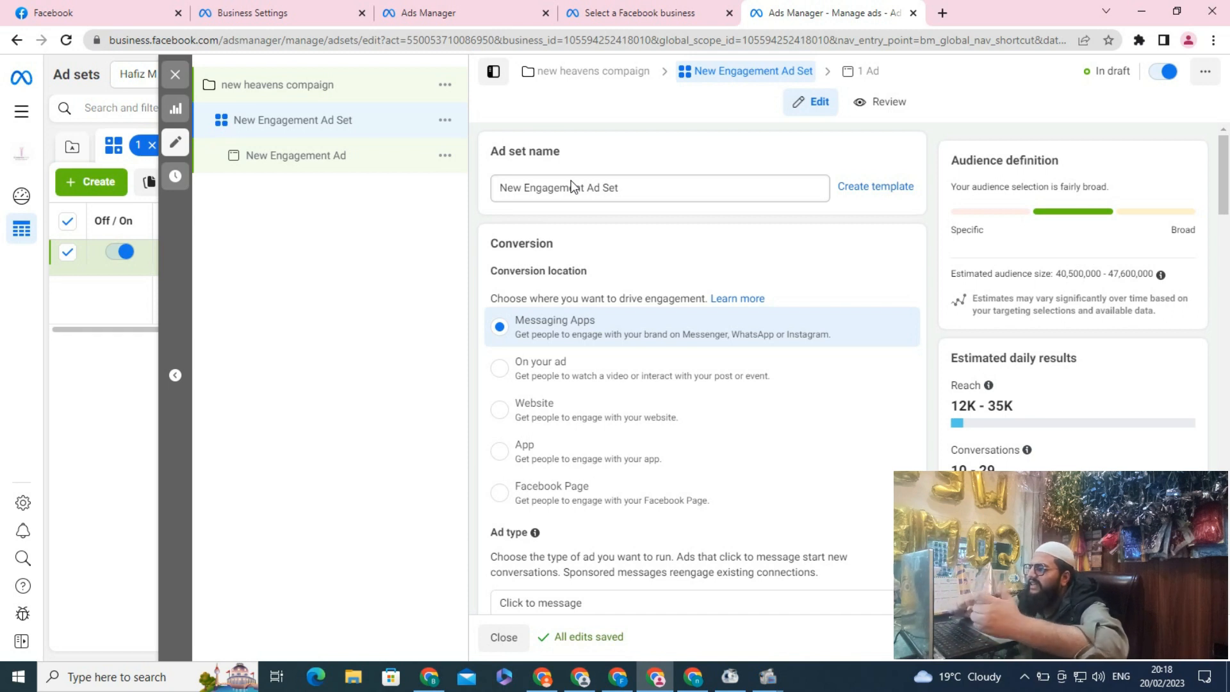
left_click_drag(1224, 148, 1225, 166)
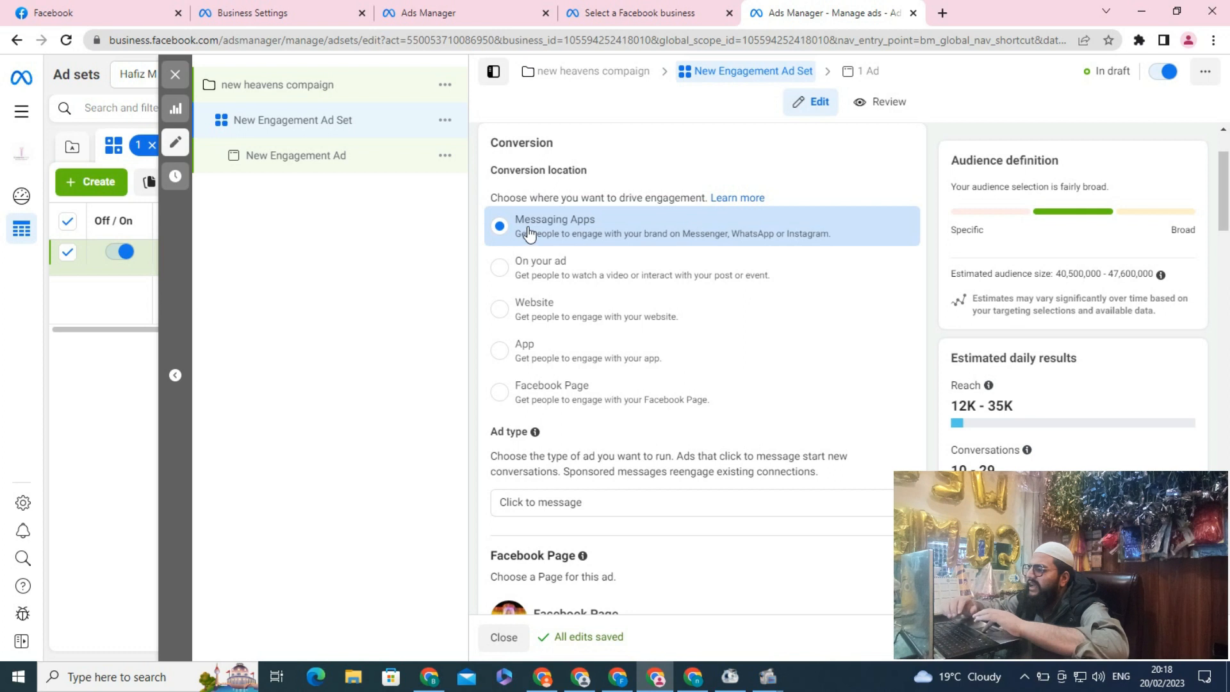
scroll(475, 426, "down", 2)
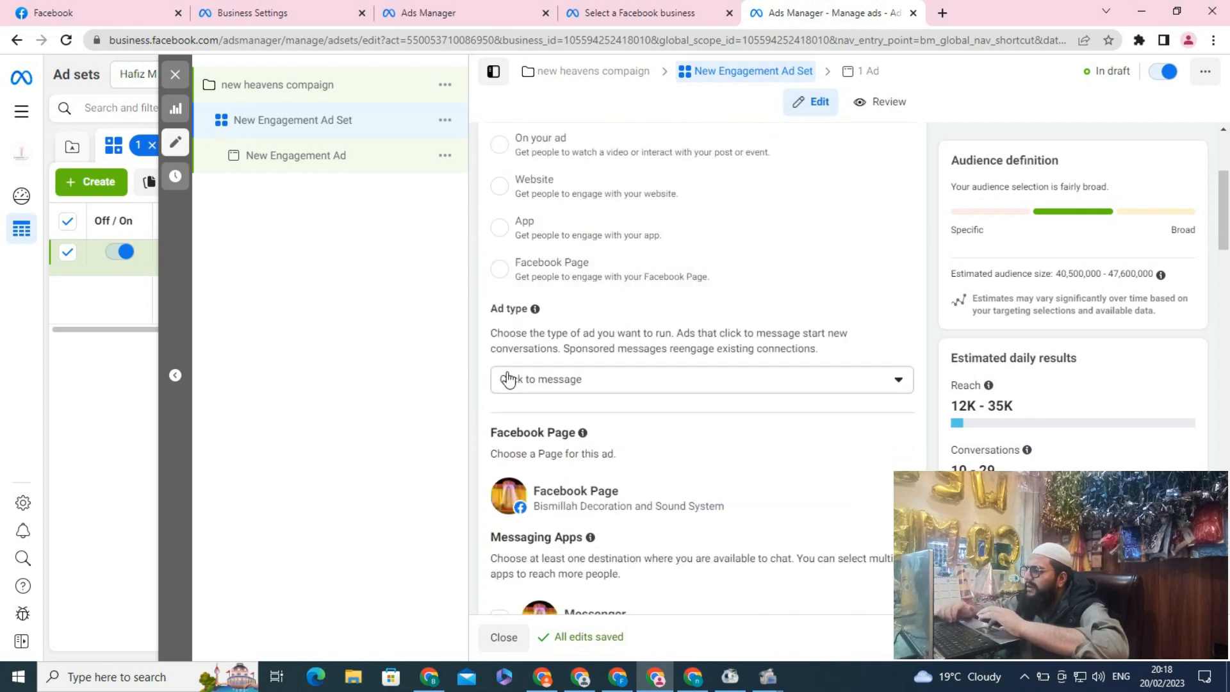
scroll(479, 361, "down", 1)
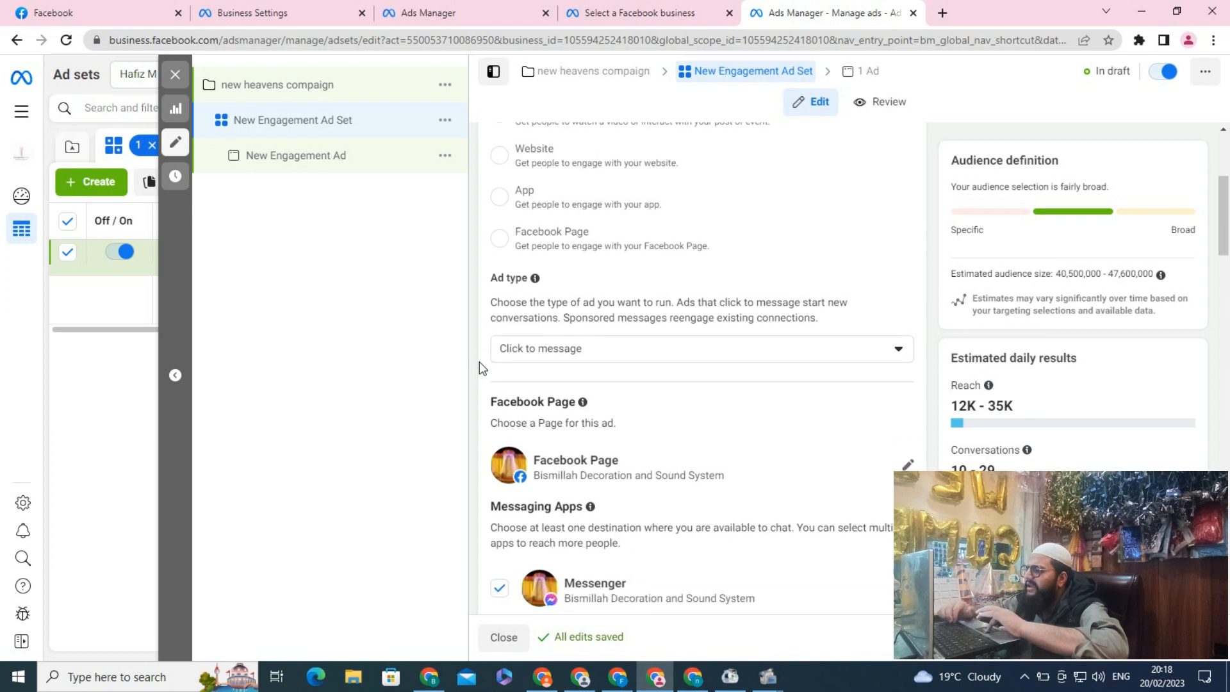
Try the Sponsored message ad type for the ad set and restore Click to message.
left_click(544, 354)
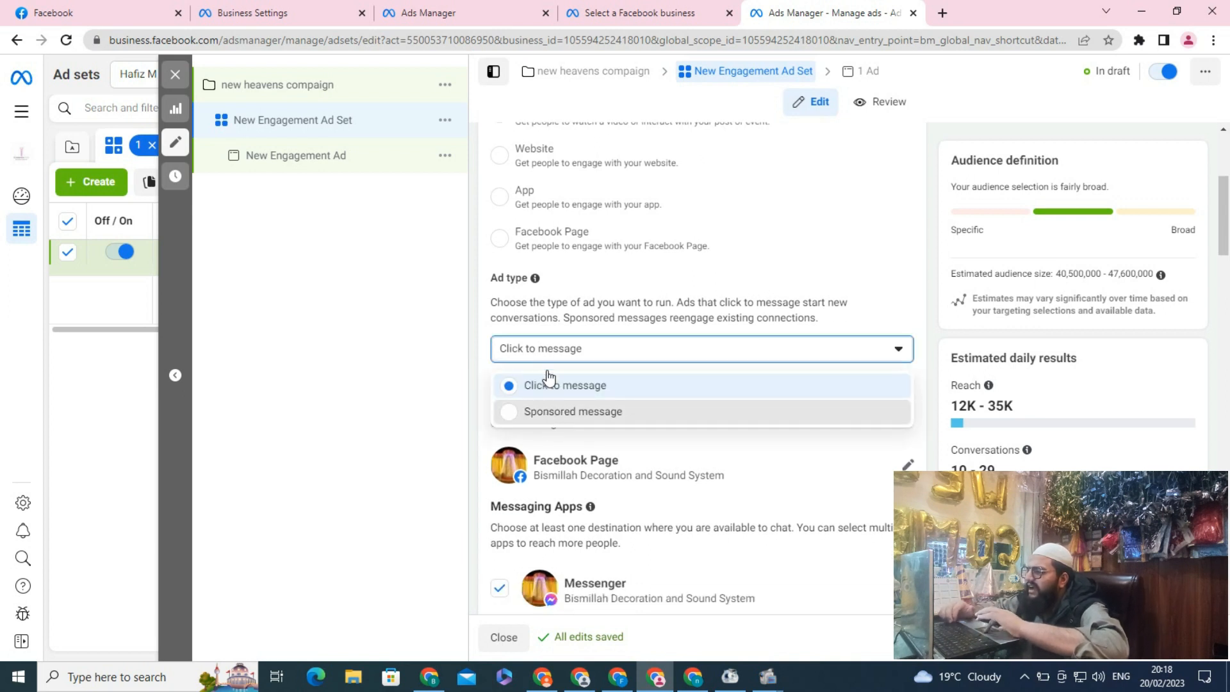
left_click(514, 412)
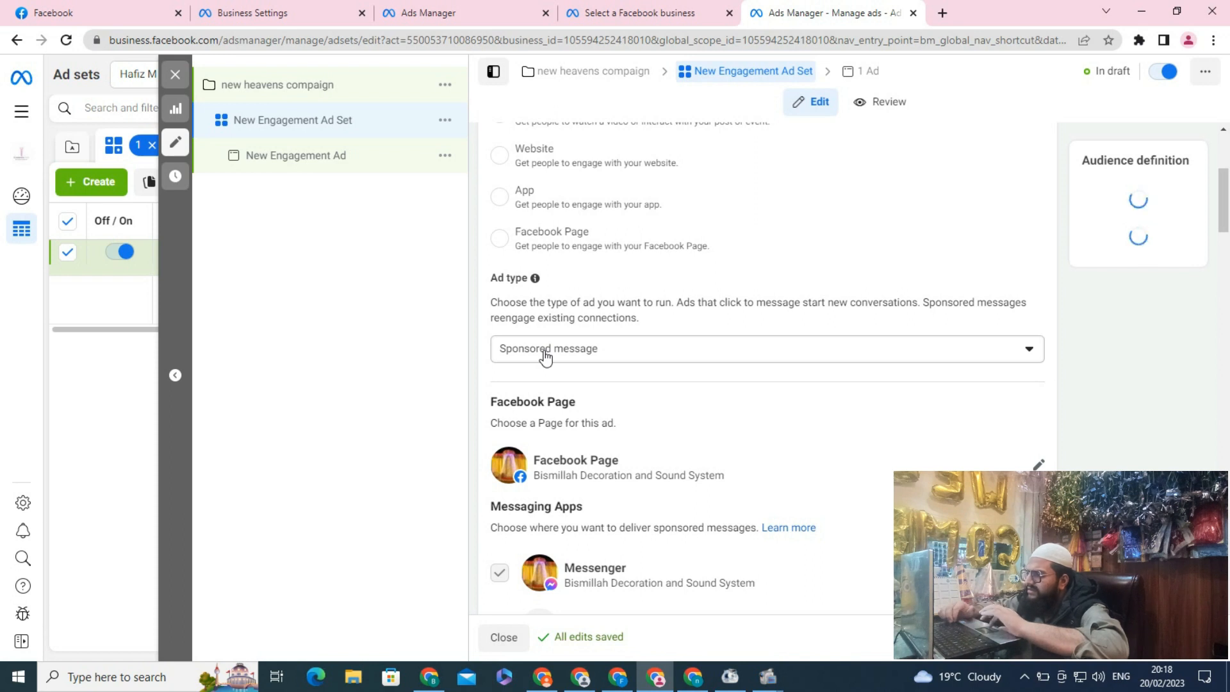
left_click(546, 357)
left_click(531, 387)
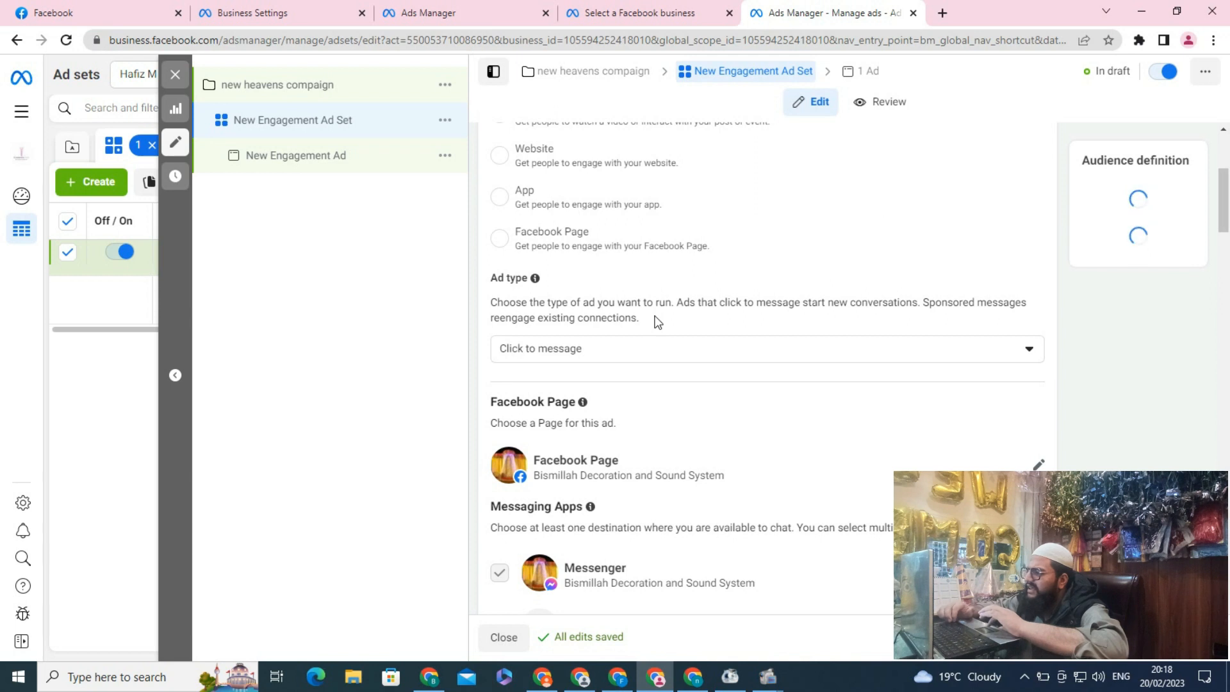
Set the ad set's Facebook Page to Heaven Fresh.
scroll(657, 322, "down", 2)
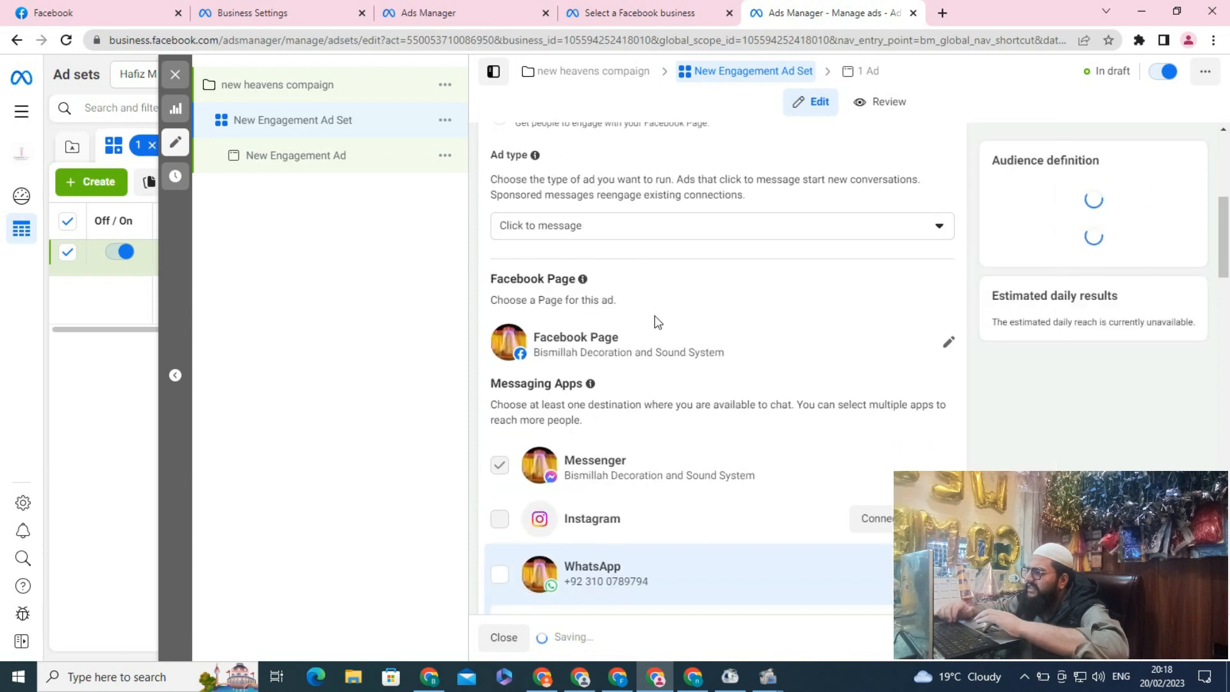
key("Down")
key("Down")
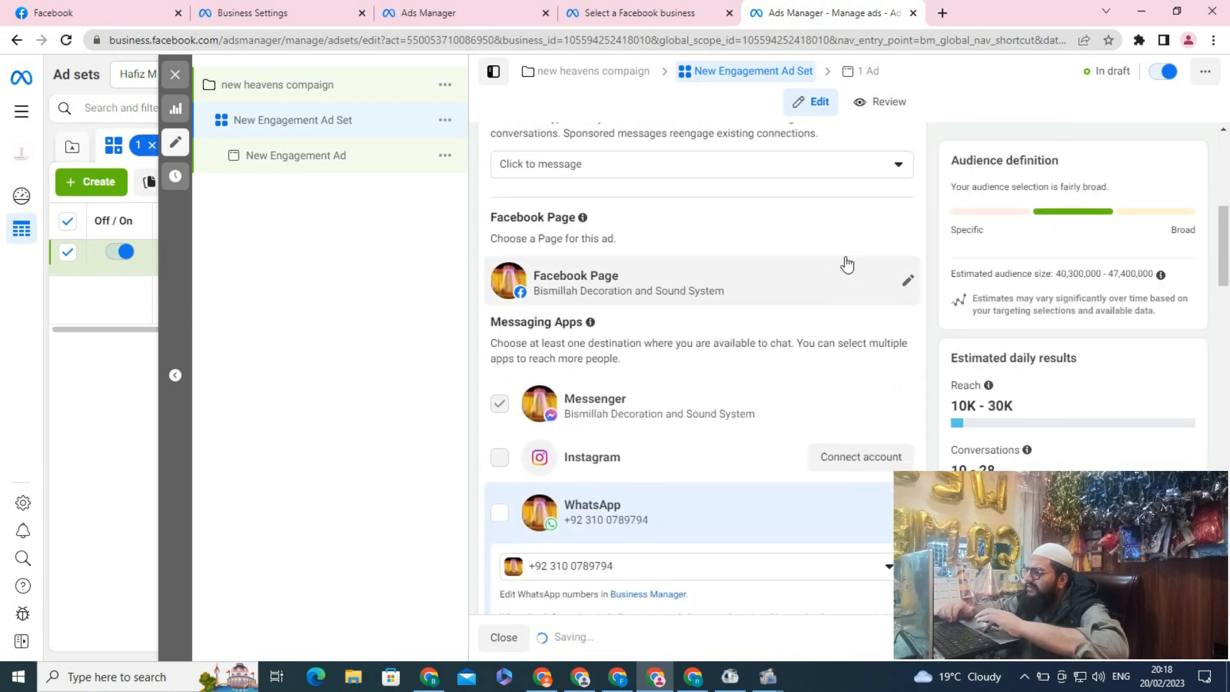
left_click(908, 284)
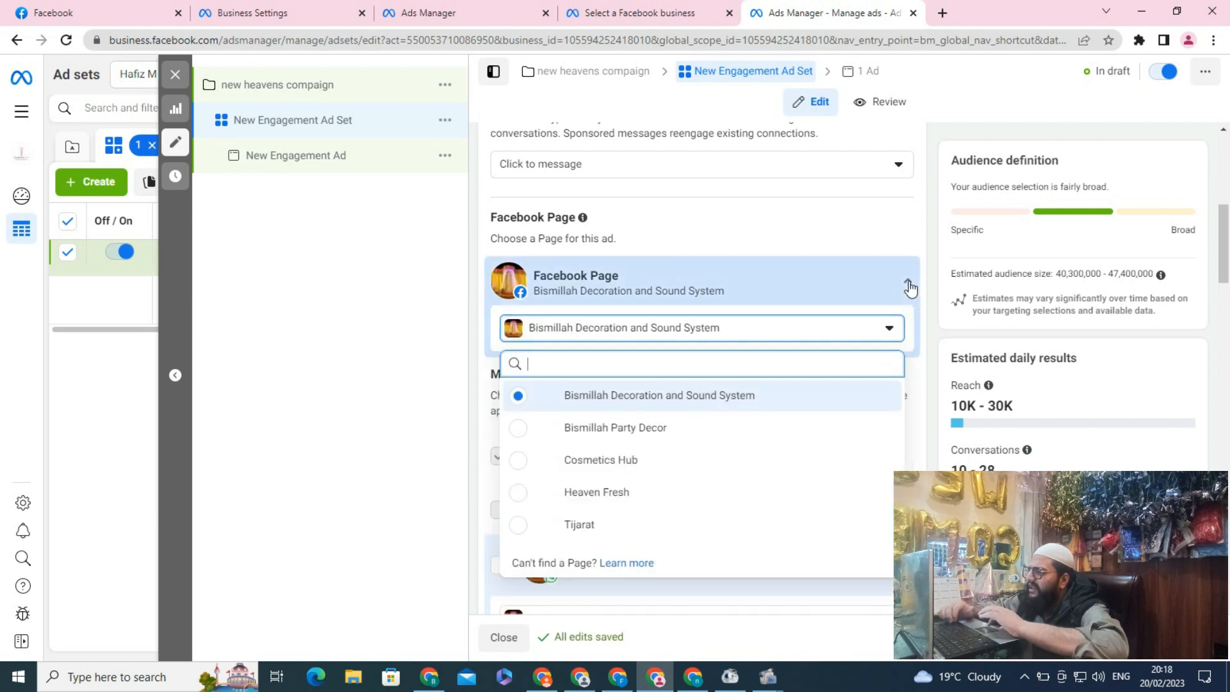
left_click(616, 498)
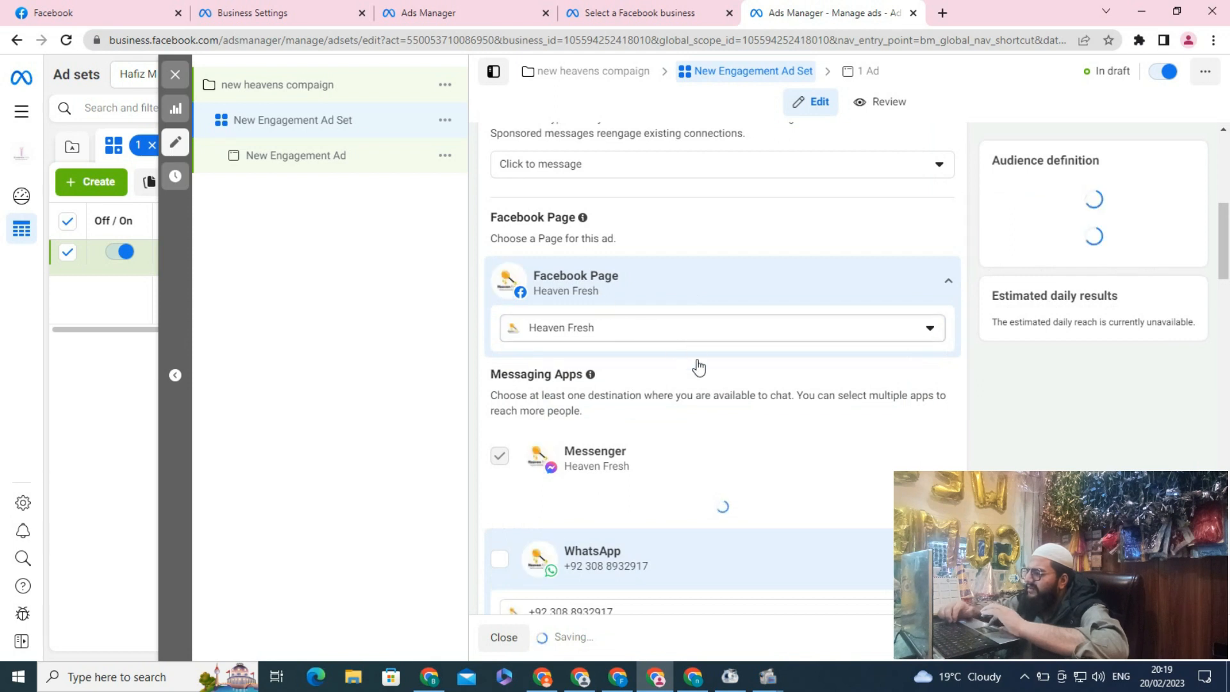
Include WhatsApp alongside Messenger as a messaging app and review its connection details.
scroll(700, 366, "down", 2)
scroll(700, 367, "down", 1)
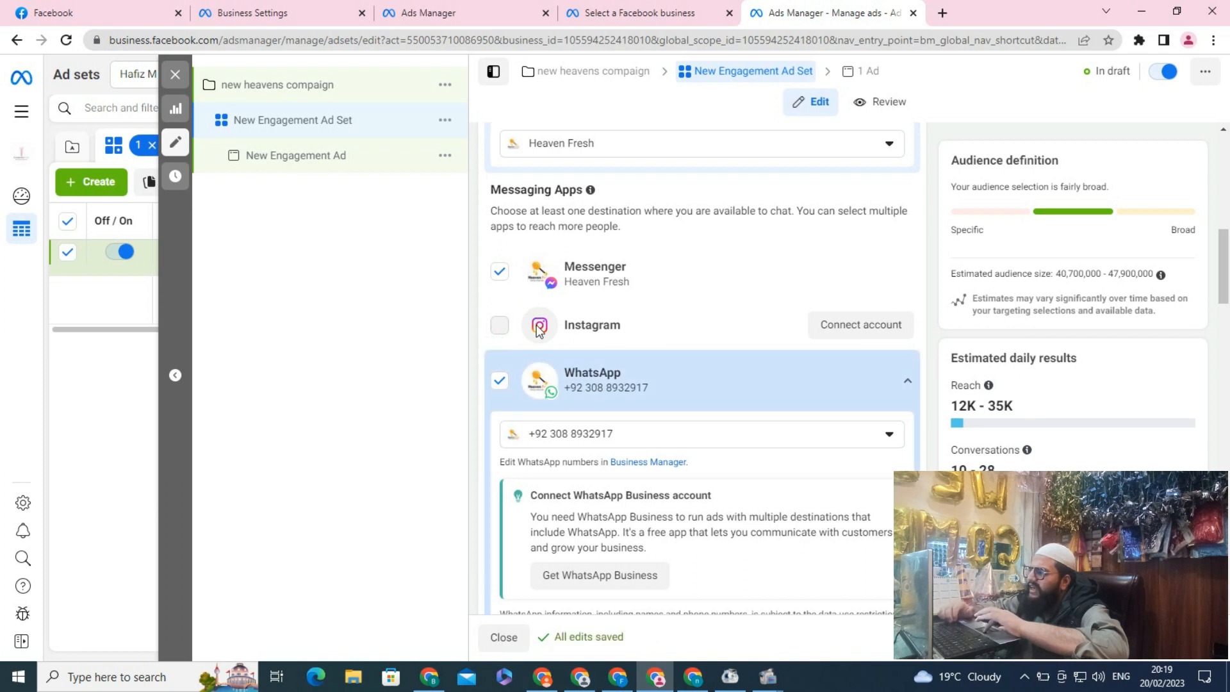
scroll(471, 356, "down", 3)
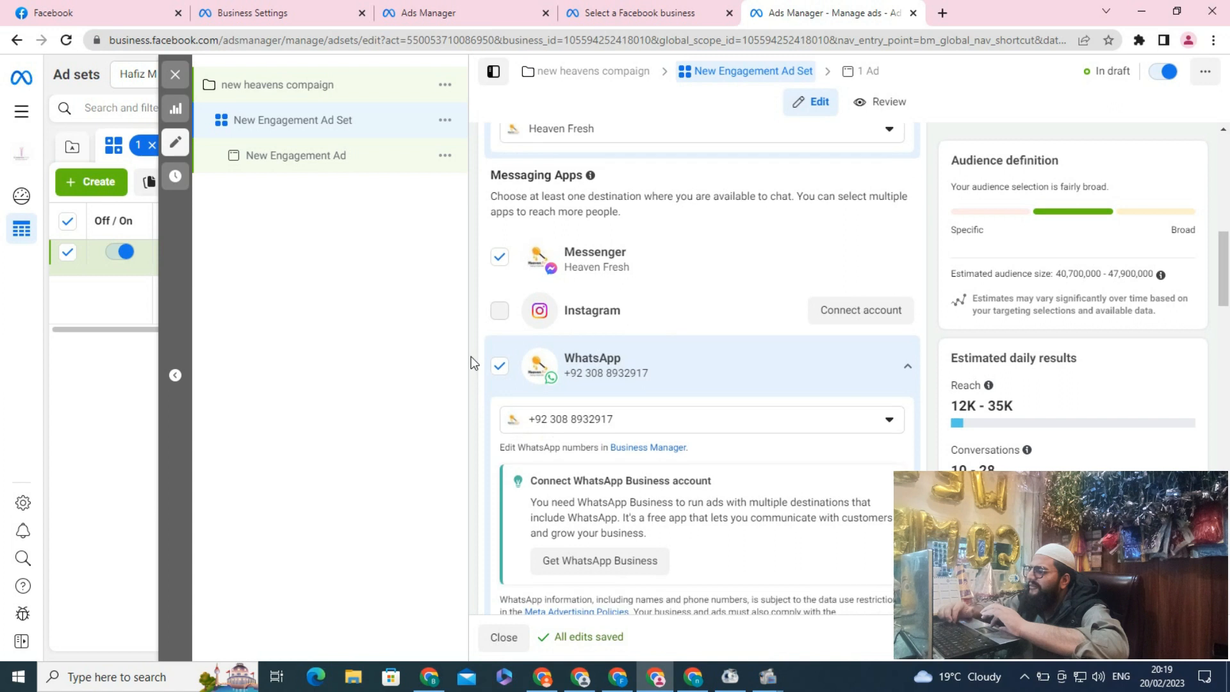
scroll(552, 246, "up", 1)
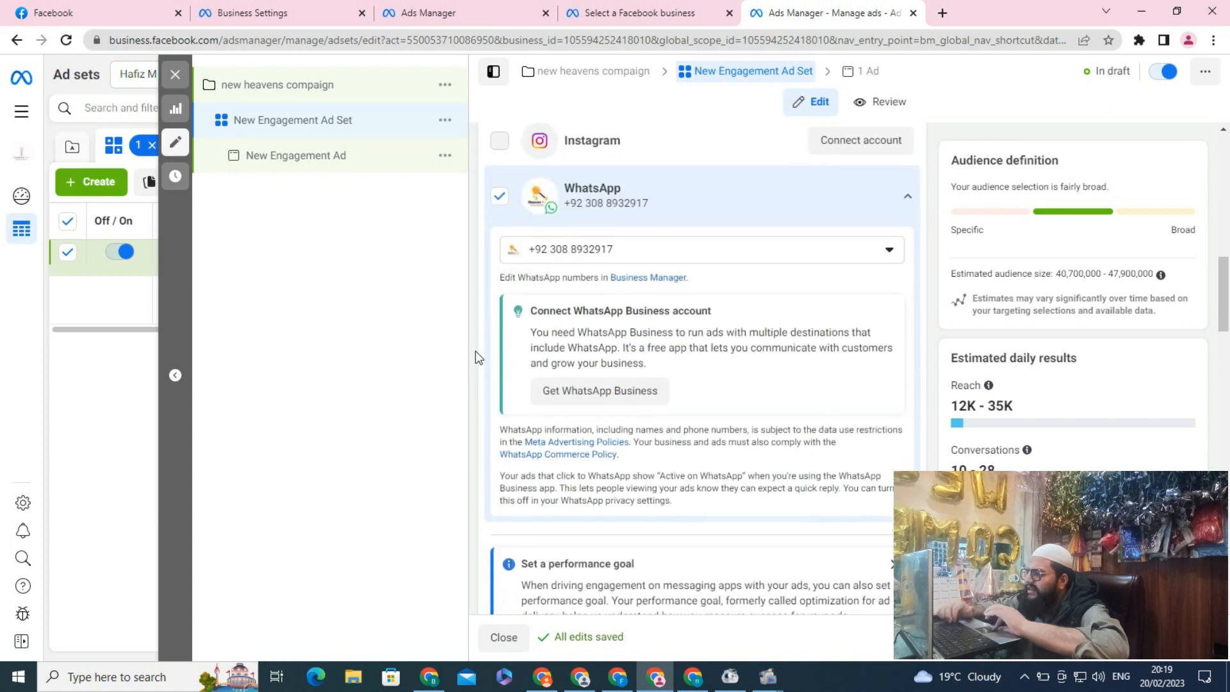
scroll(478, 356, "down", 1)
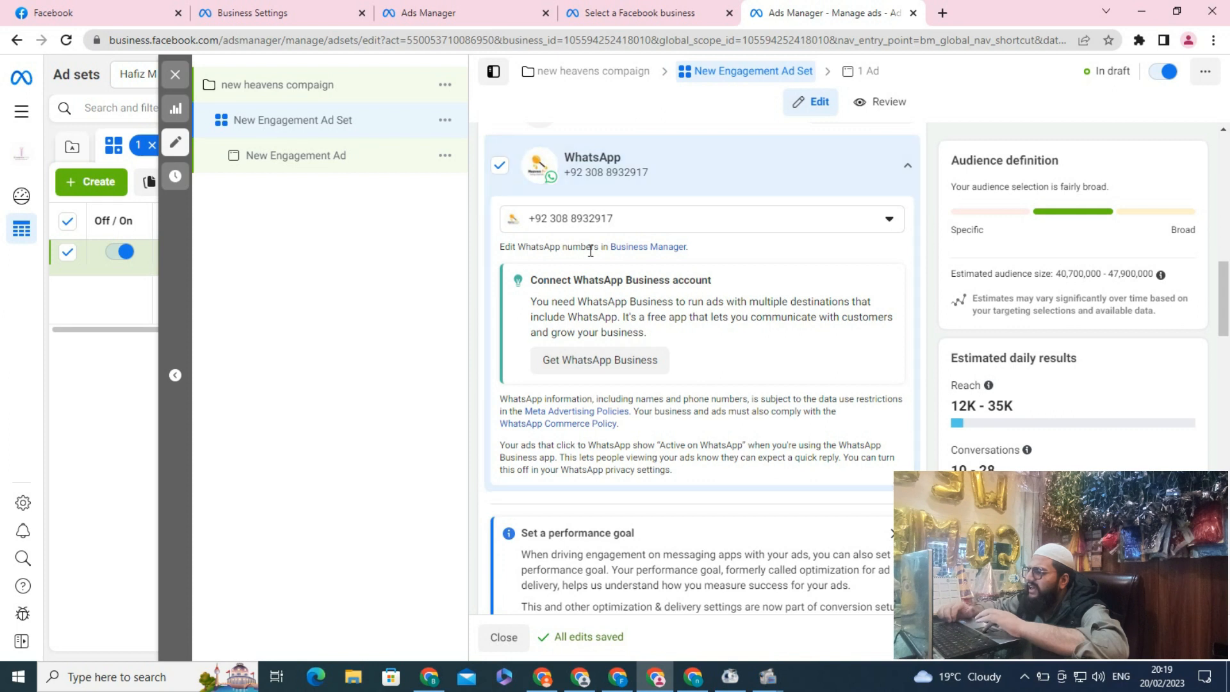
scroll(479, 337, "down", 7)
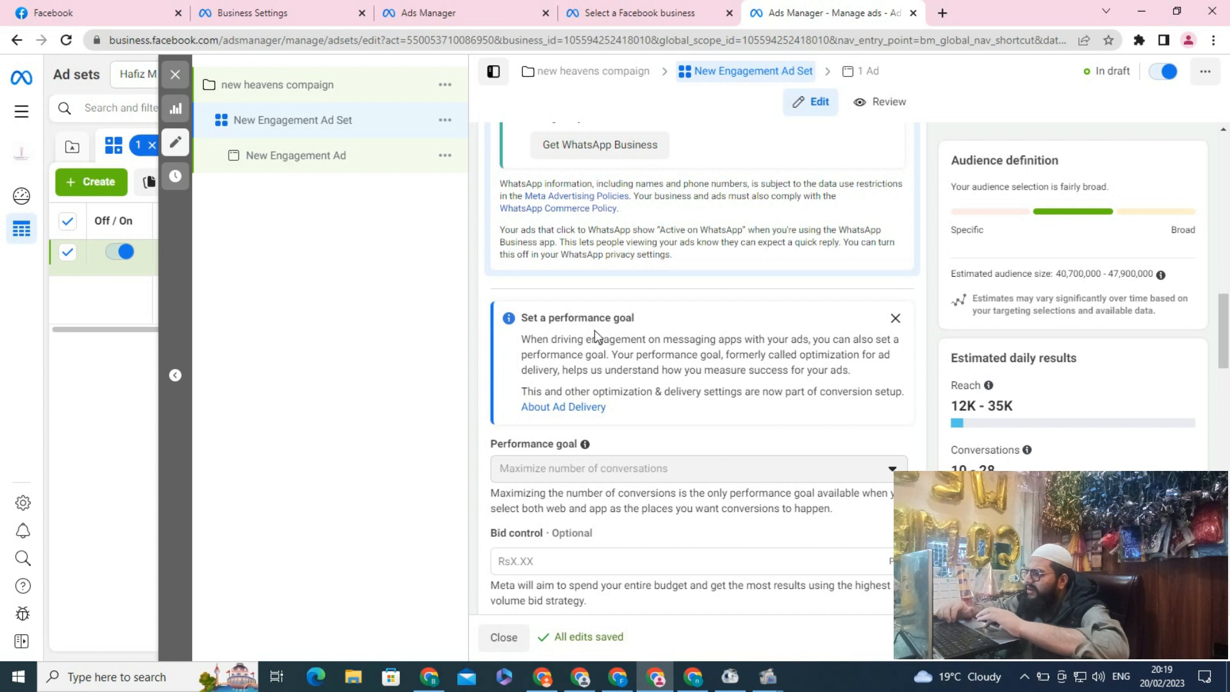
Examine the performance goal and bid control, including the additional charging and delivery type options.
scroll(594, 330, "down", 5)
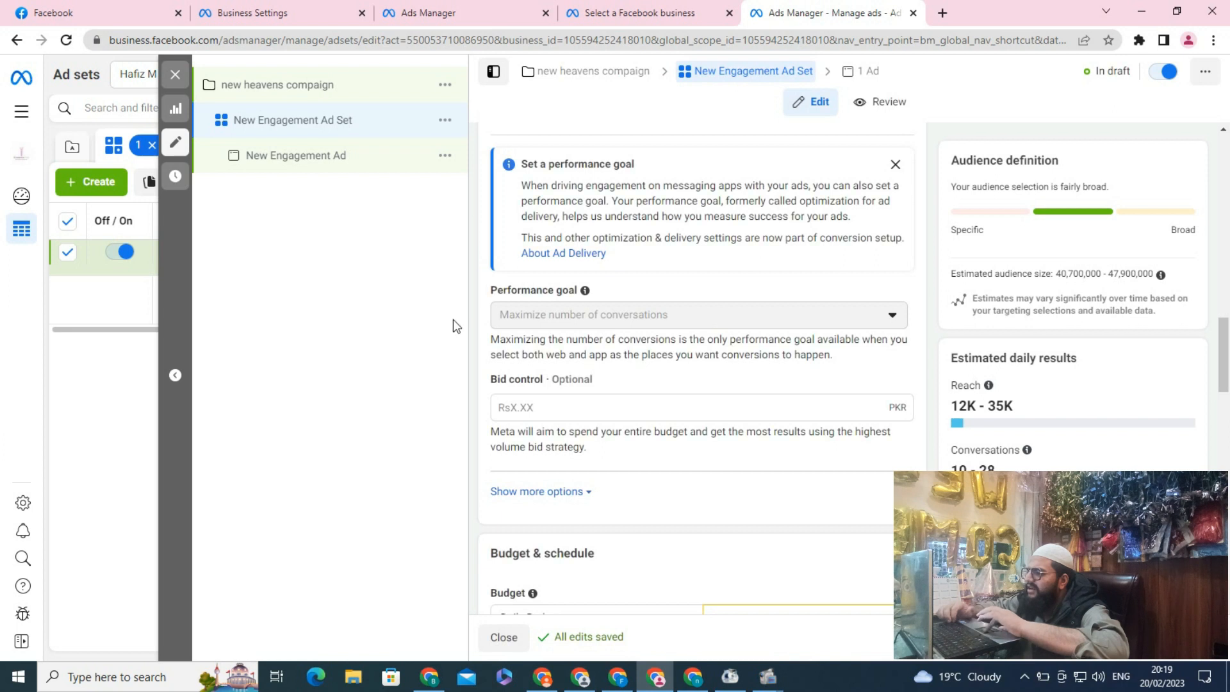
scroll(477, 319, "down", 1)
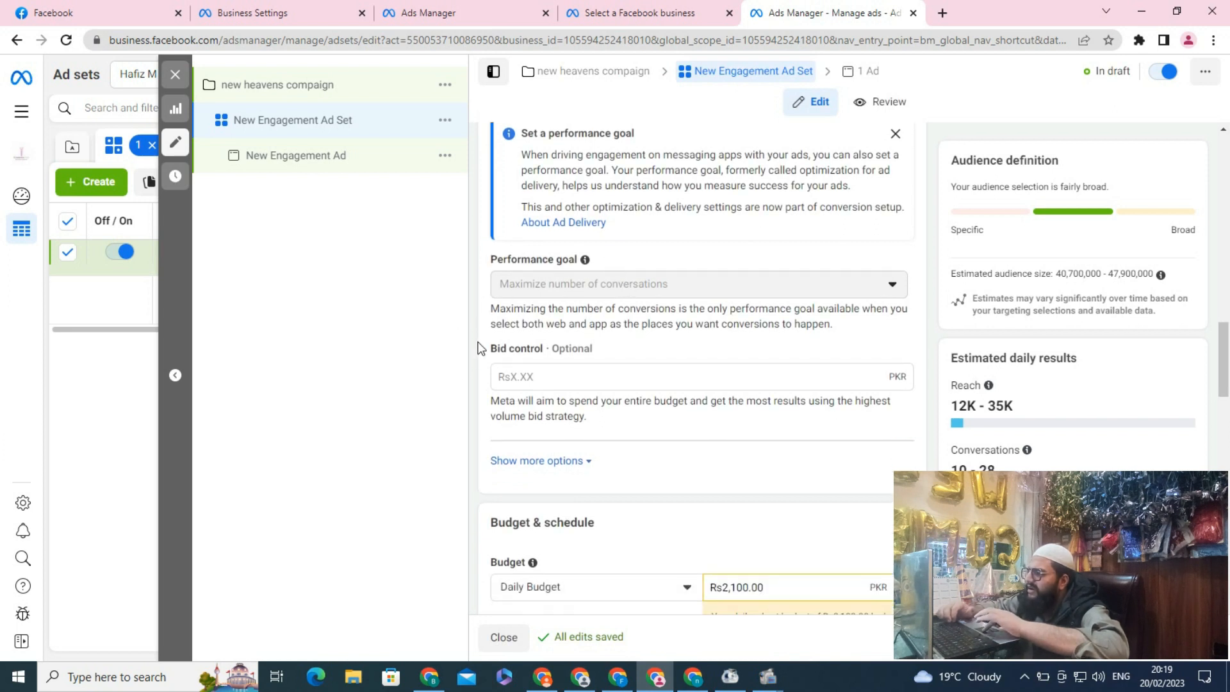
scroll(480, 337, "down", 3)
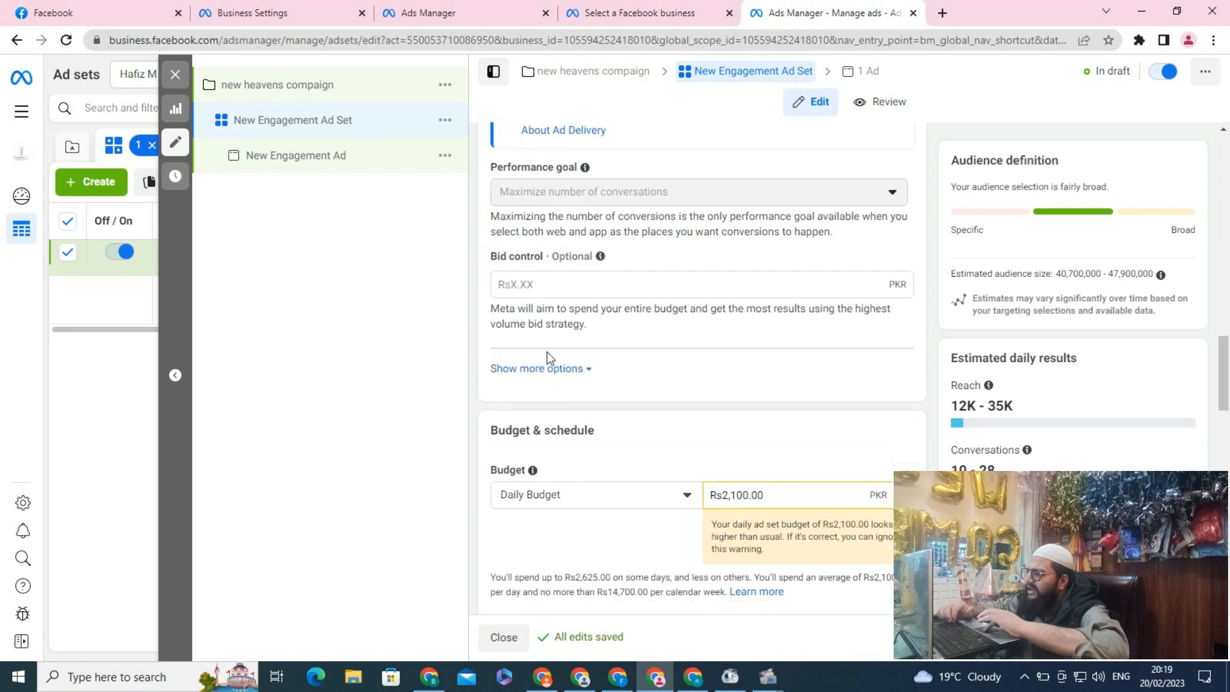
left_click(538, 285)
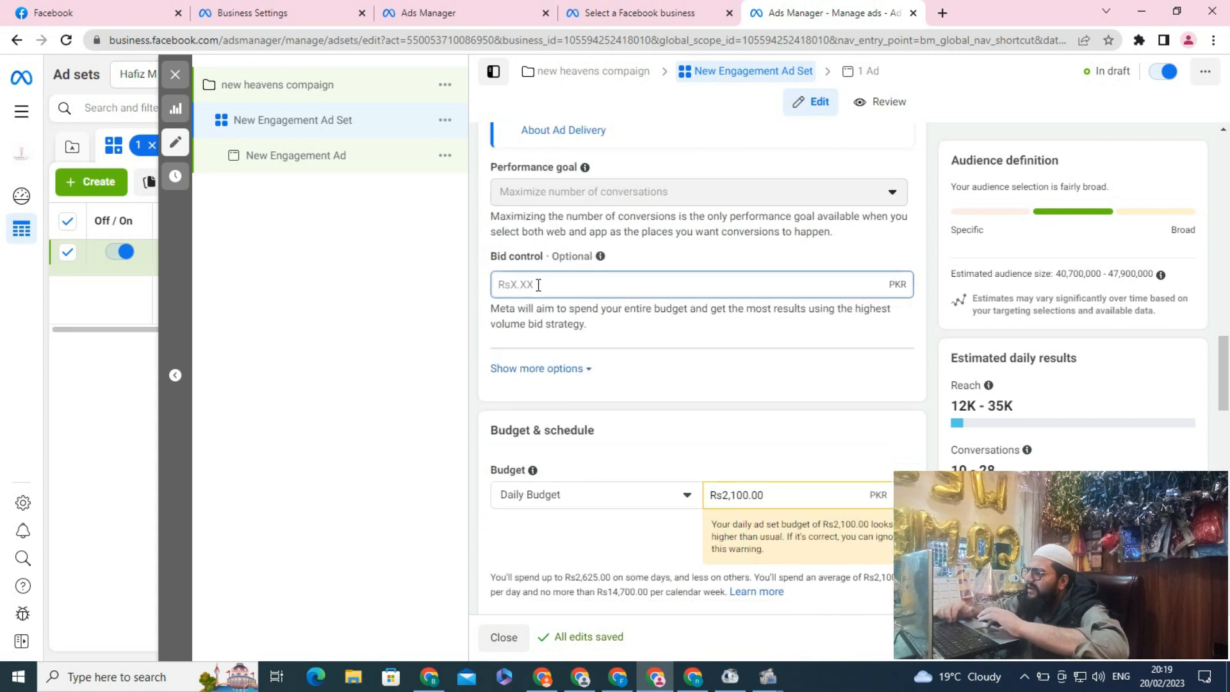
left_click(479, 302)
scroll(480, 302, "down", 1)
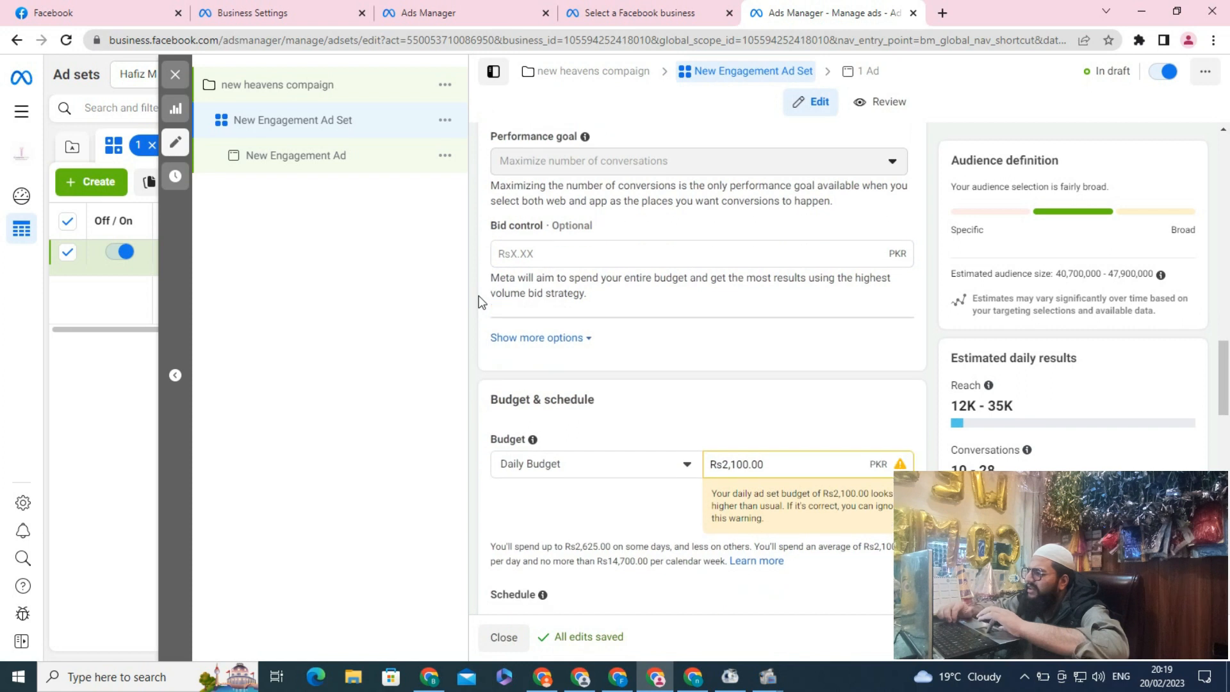
scroll(487, 282, "down", 4)
left_click(531, 216)
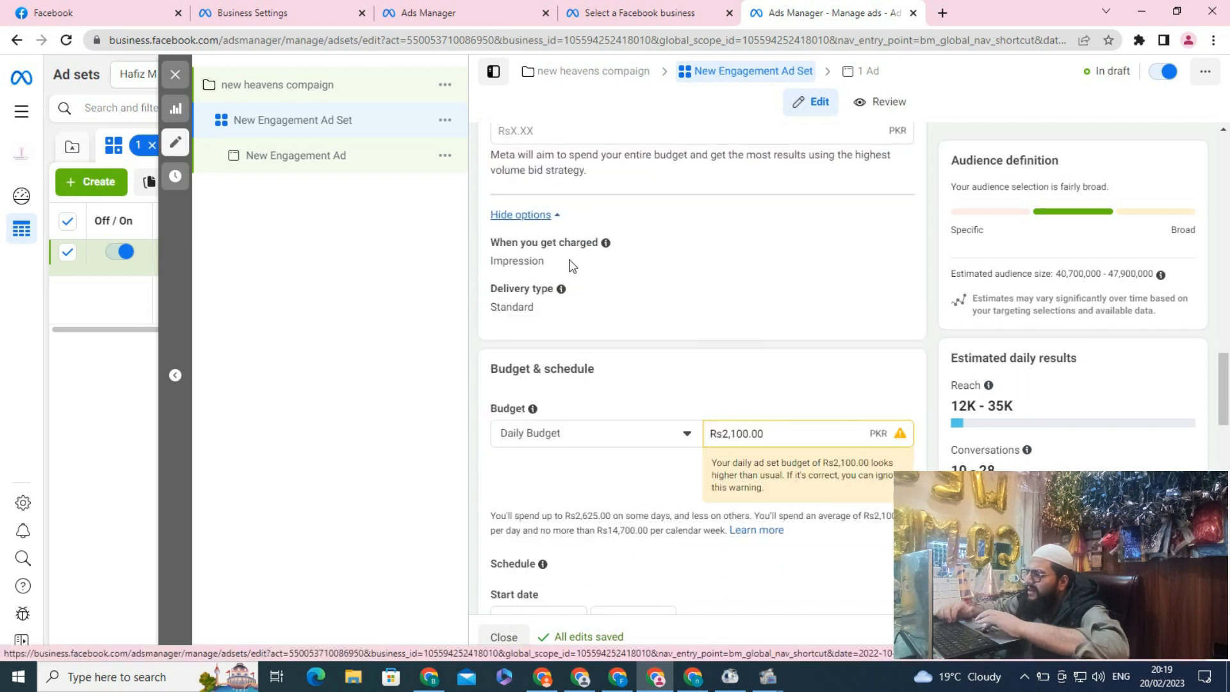
Set the ad set's daily budget to Rs300.
scroll(474, 351, "down", 1)
scroll(487, 351, "down", 3)
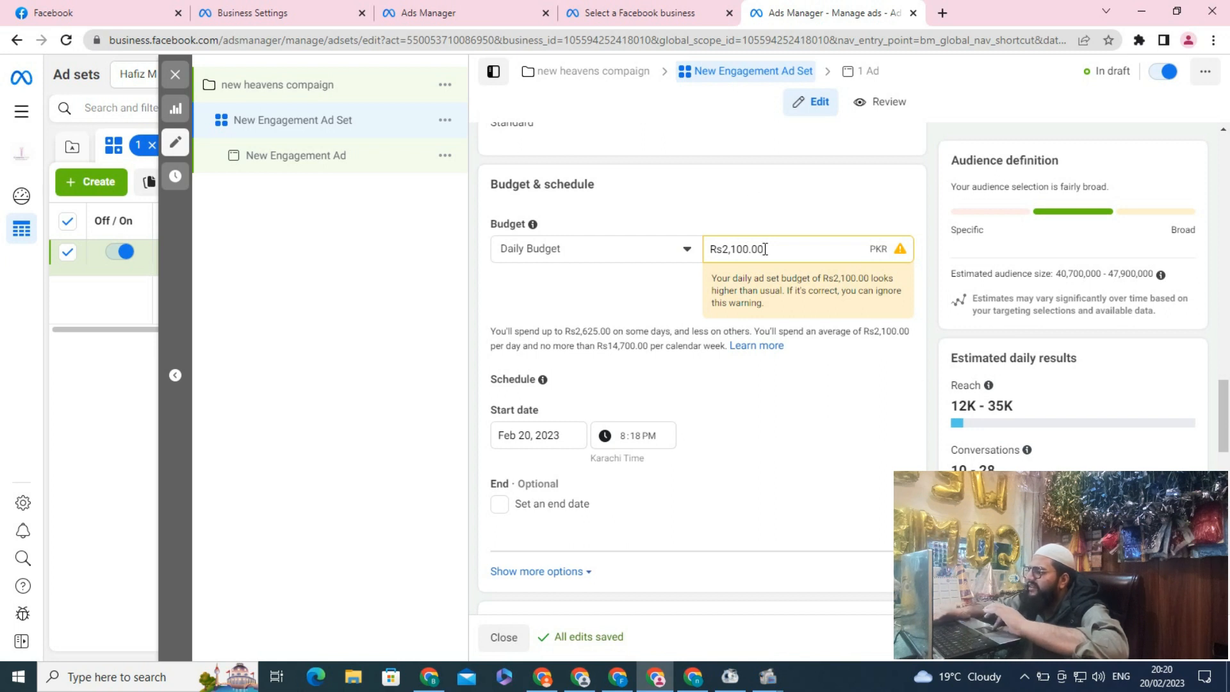
key("BackSpace")
key("BackSpace")
key("BackSpace")
key("BackSpace")
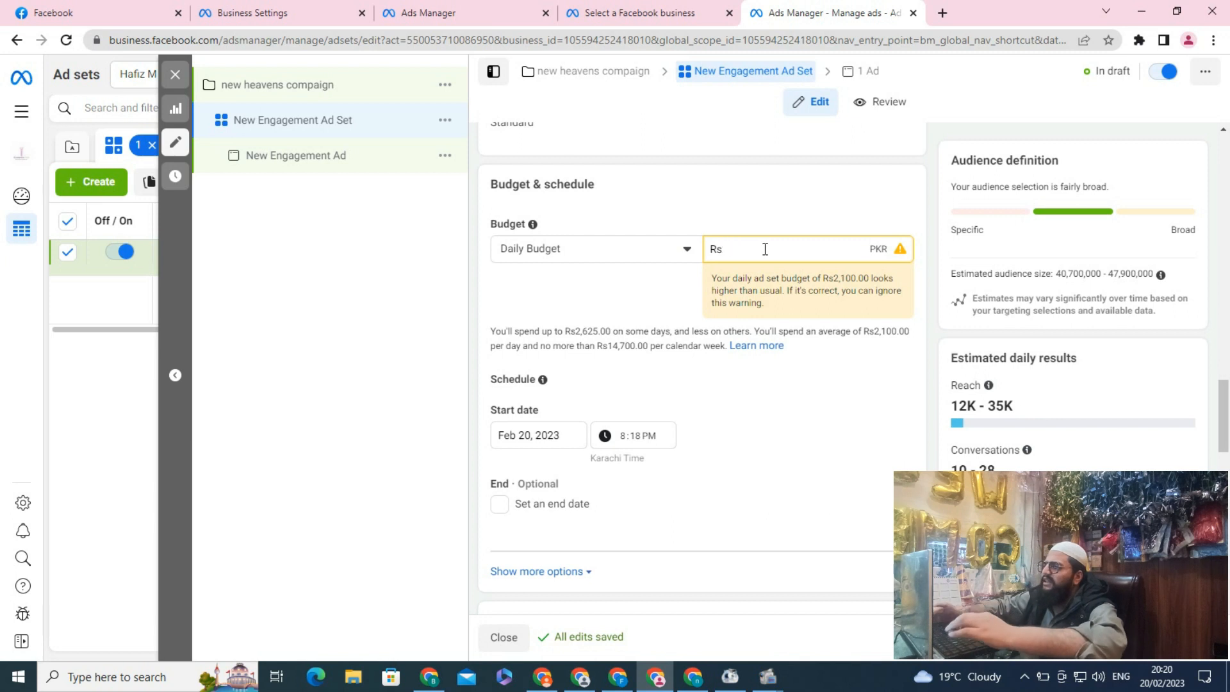
type("300")
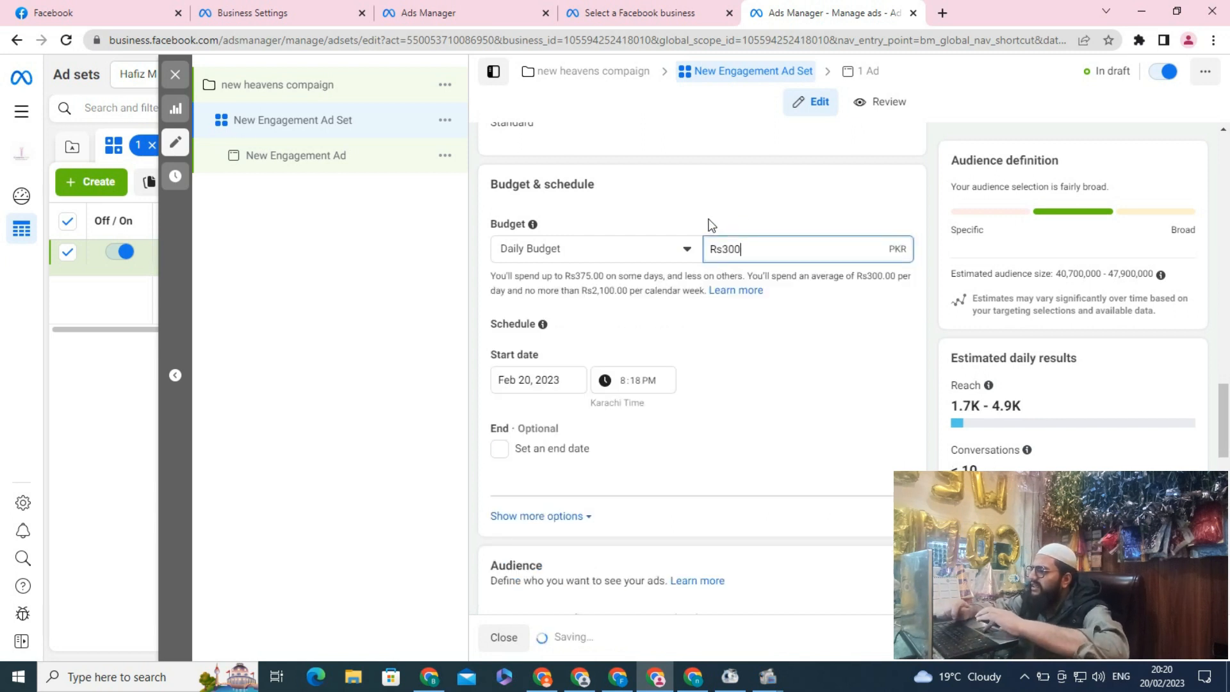
Try a daily budget of Rs200.00 for the ad set and restore Rs300.
key("BackSpace")
key("BackSpace")
key("BackSpace")
key("BackSpace")
type("300")
key("BackSpace")
key("BackSpace")
key("BackSpace")
type("s200.00")
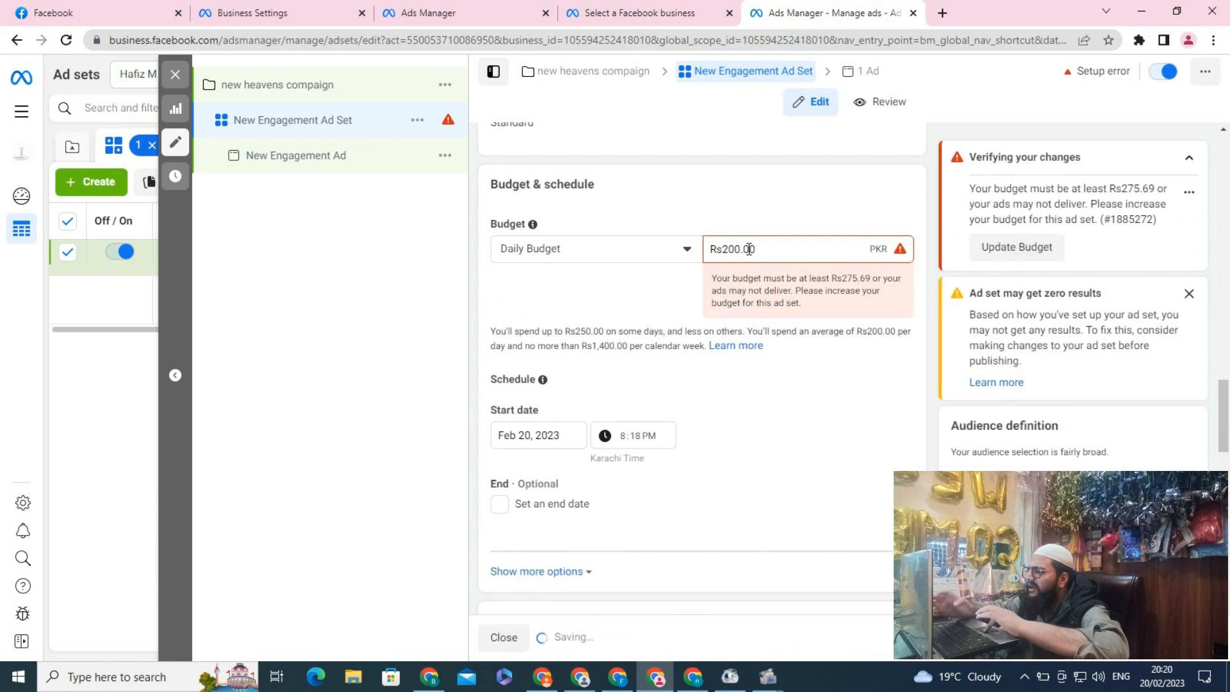
key("BackSpace")
key("BackSpace")
key("BackSpace")
key("BackSpace")
key("BackSpace")
key("BackSpace")
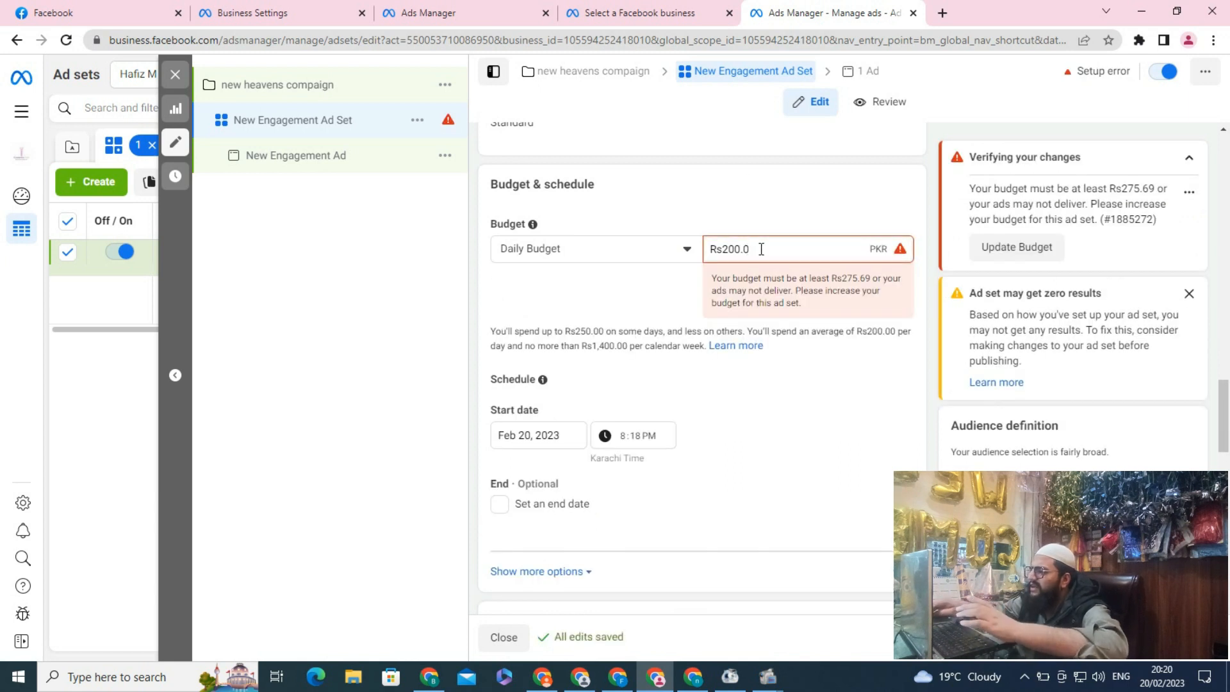
type("300")
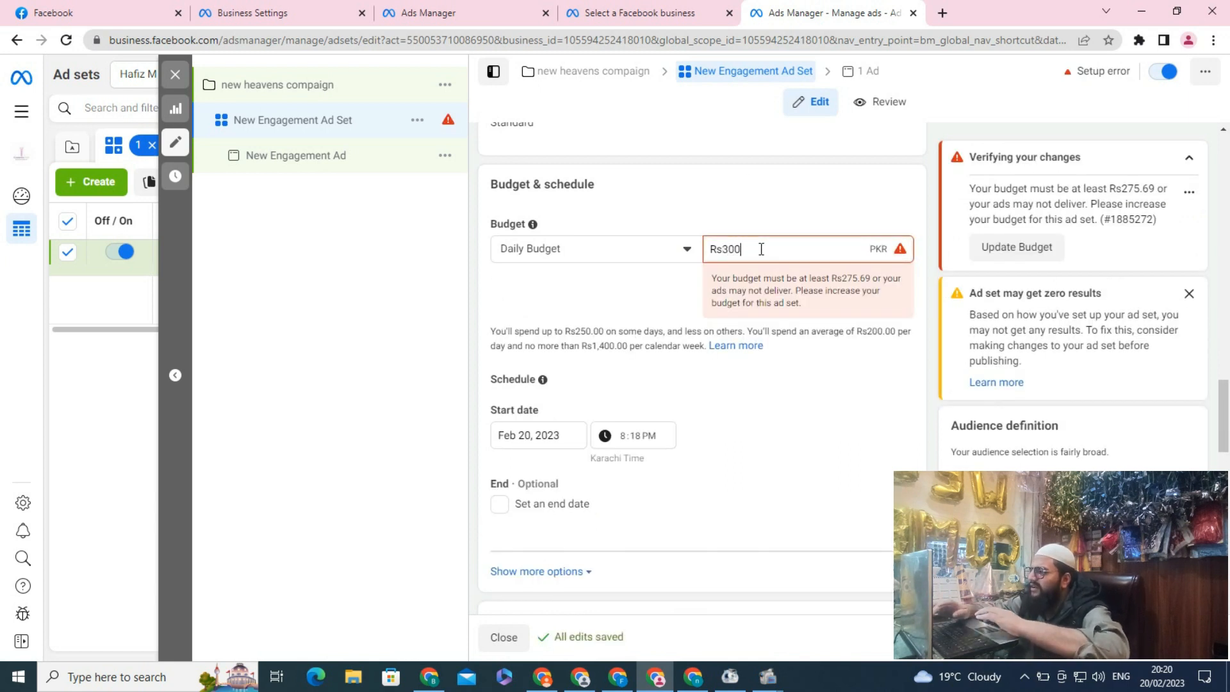
left_click(742, 219)
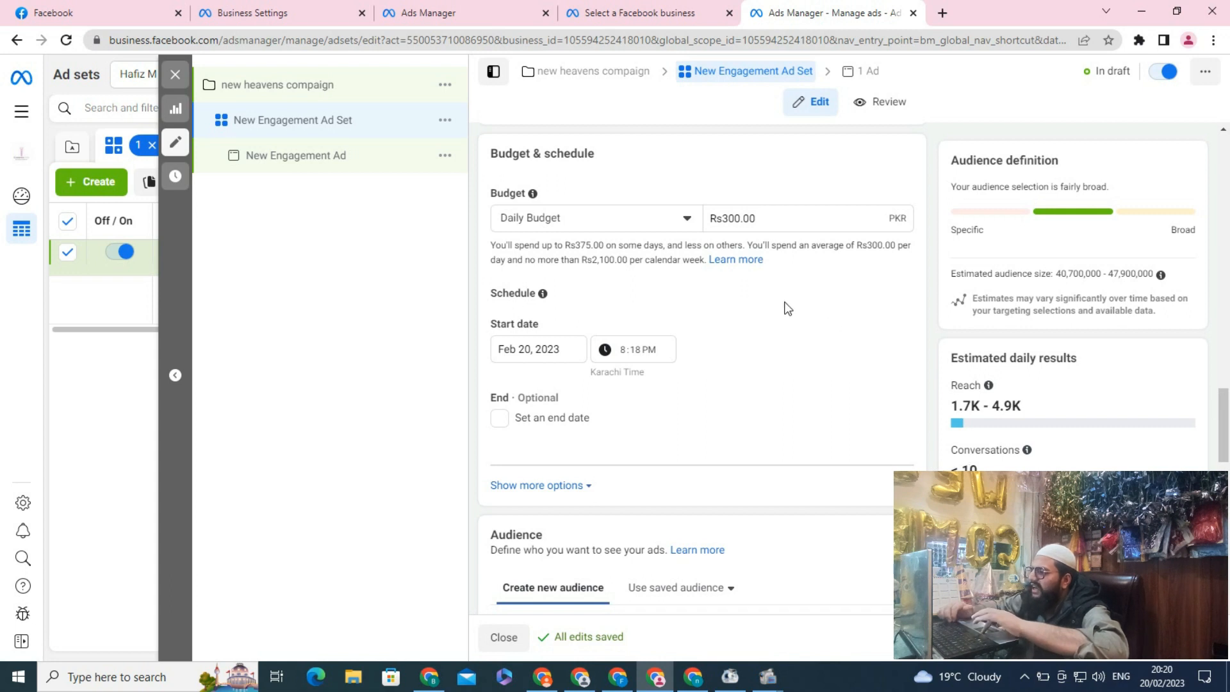
Enable an end date for the ad set's schedule and set it to Feb 26, 2023.
scroll(787, 308, "down", 1)
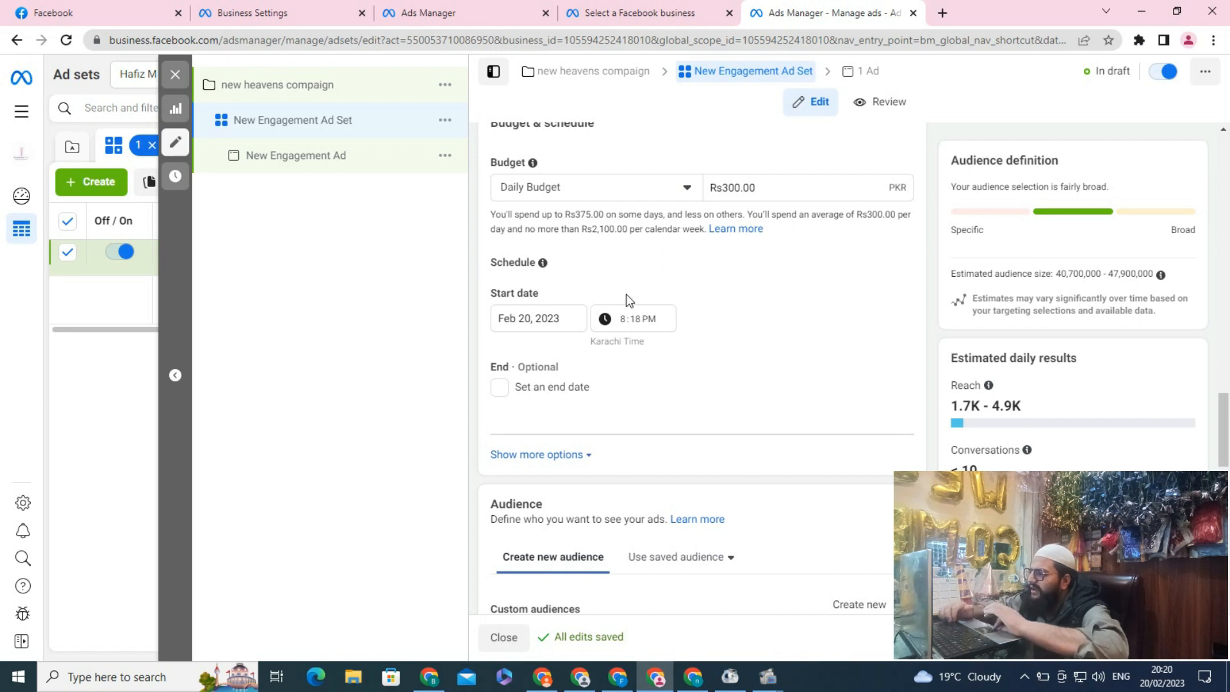
scroll(630, 300, "down", 1)
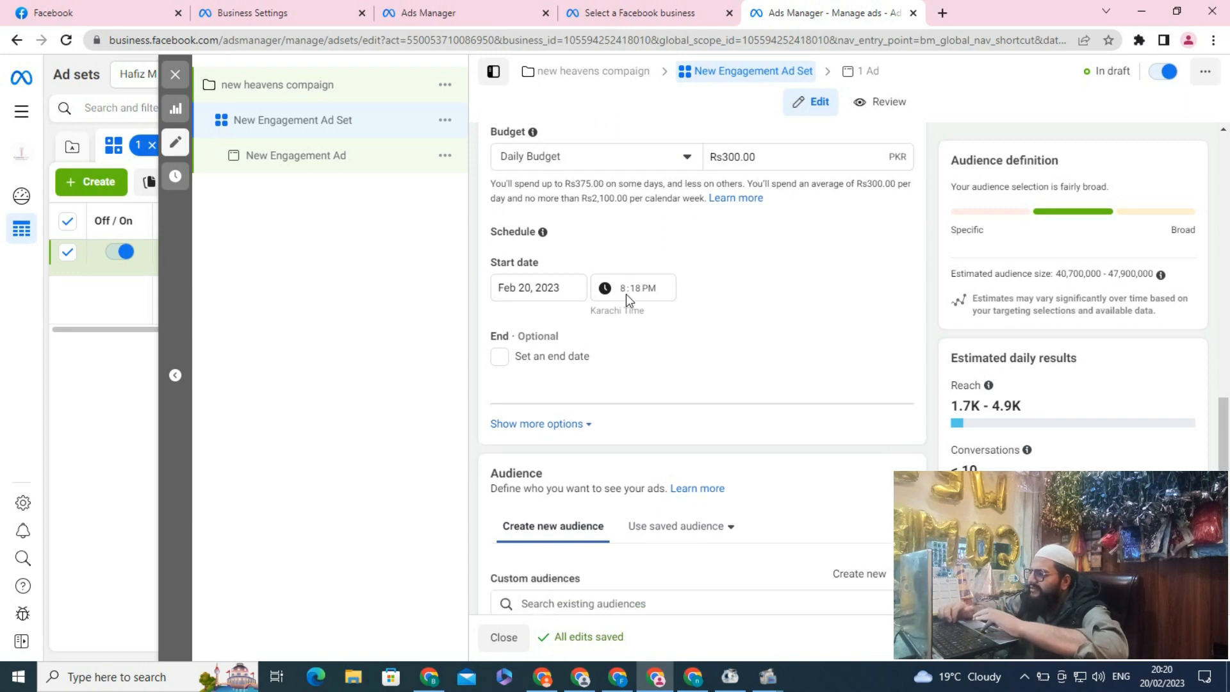
left_click(506, 362)
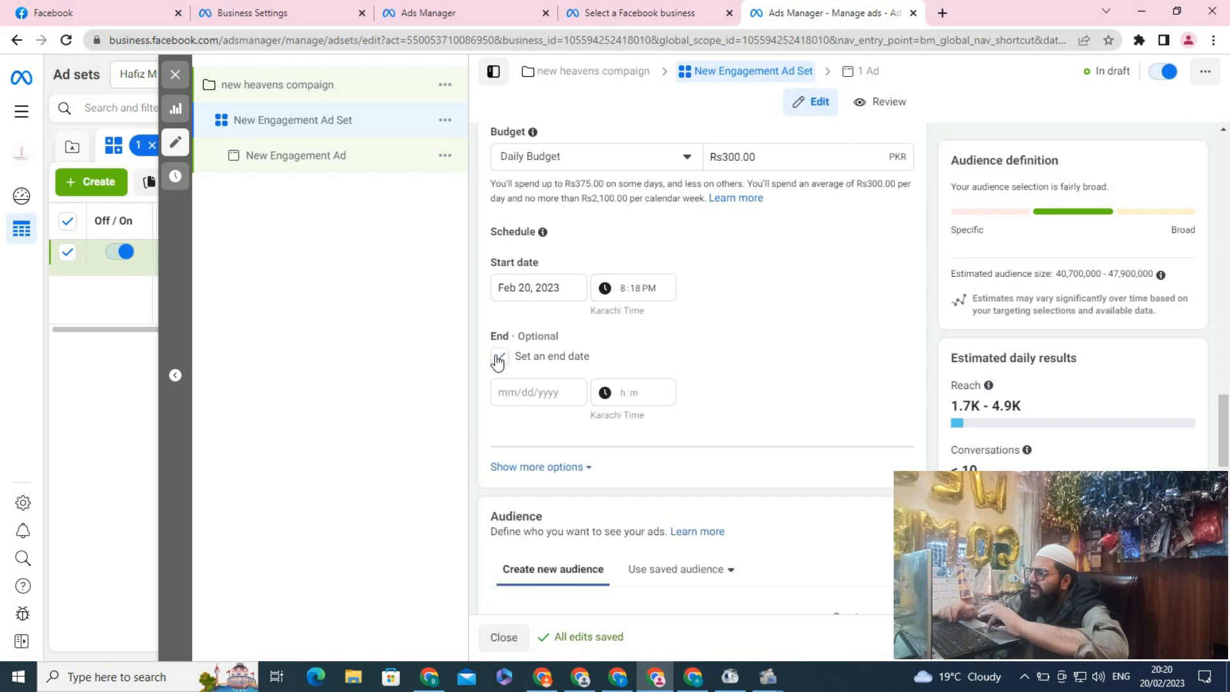
left_click(538, 397)
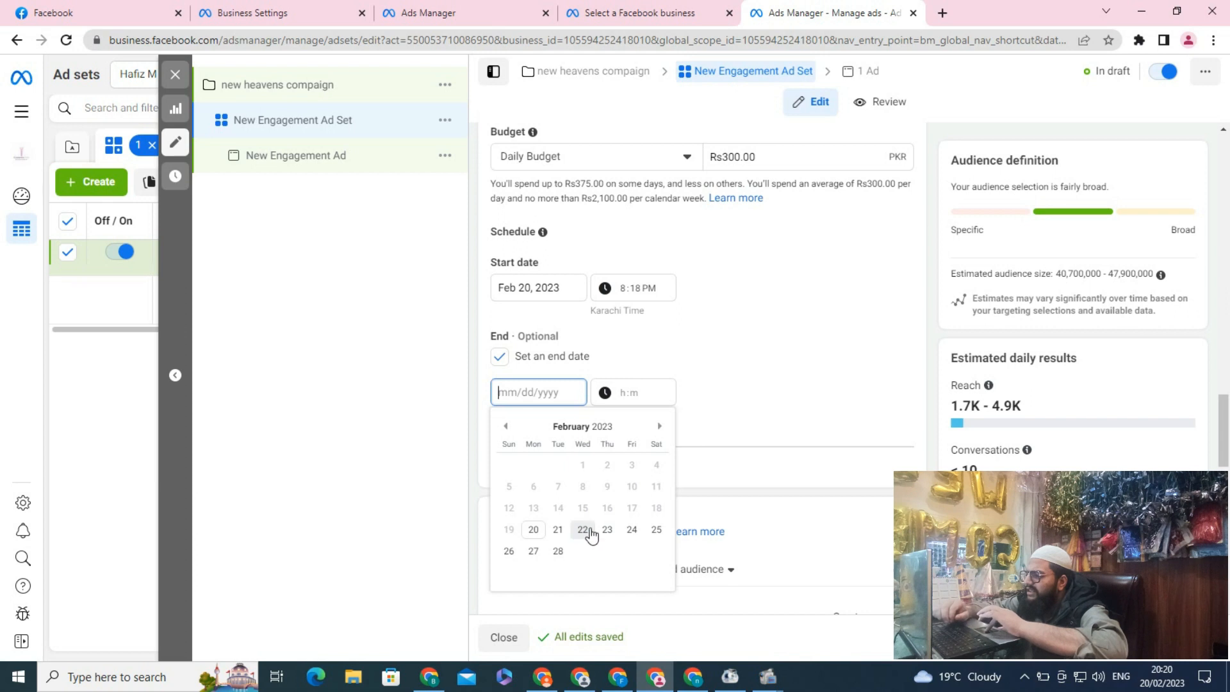
left_click(510, 554)
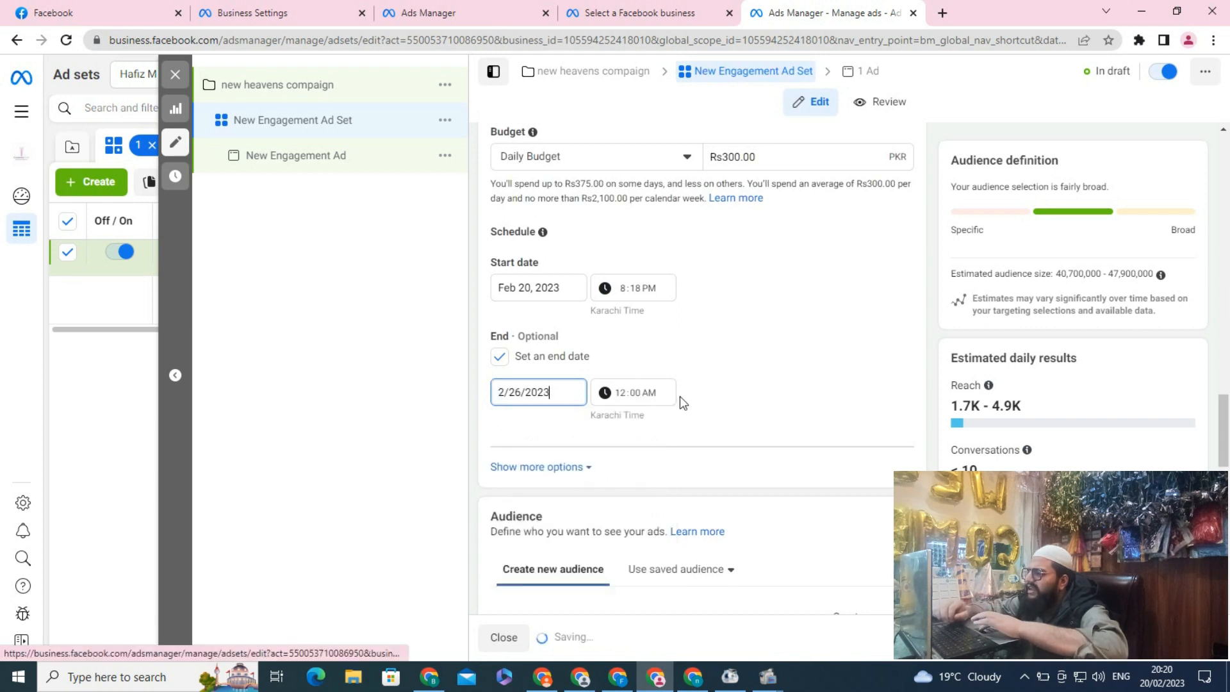
left_click(700, 352)
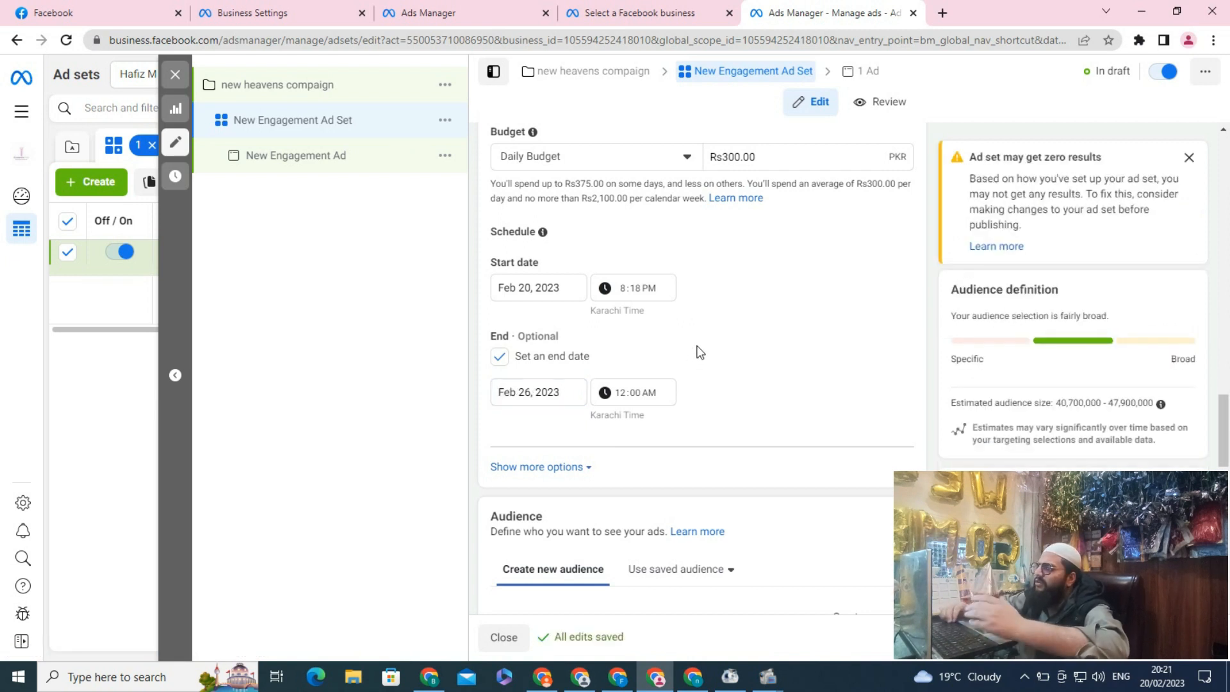
Try Feb 28, 2023 as the schedule's end date and restore Feb 26, 2023.
scroll(700, 353, "down", 2)
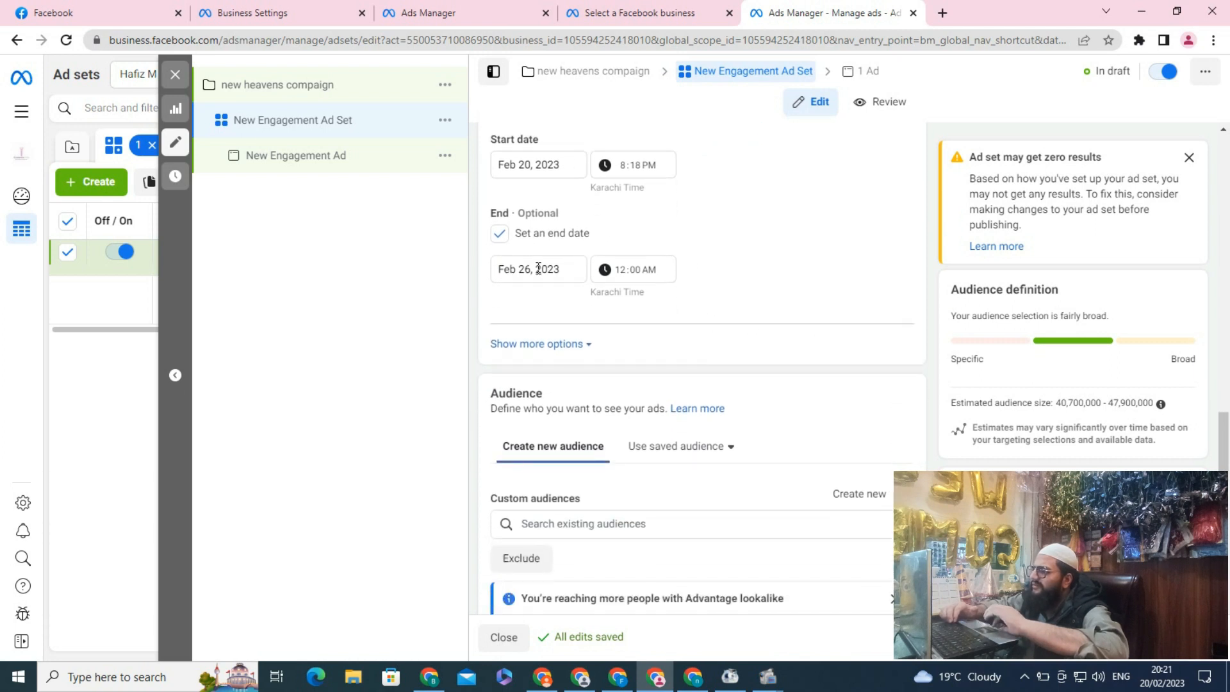
left_click(538, 269)
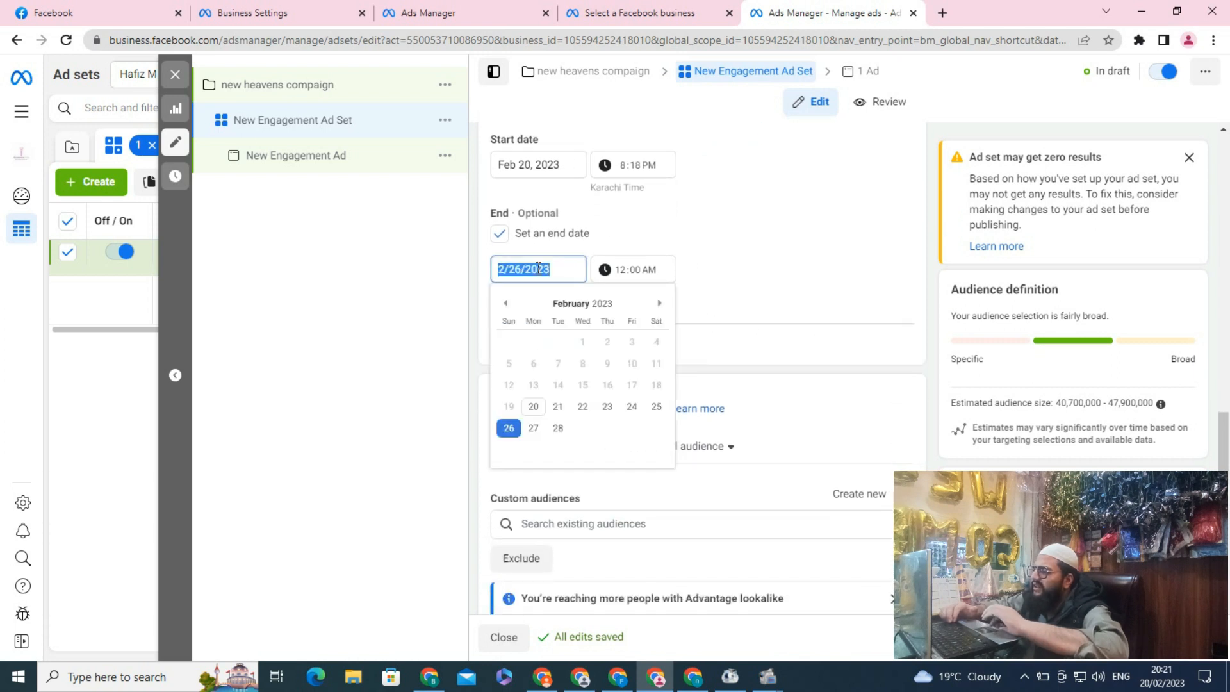
left_click(558, 428)
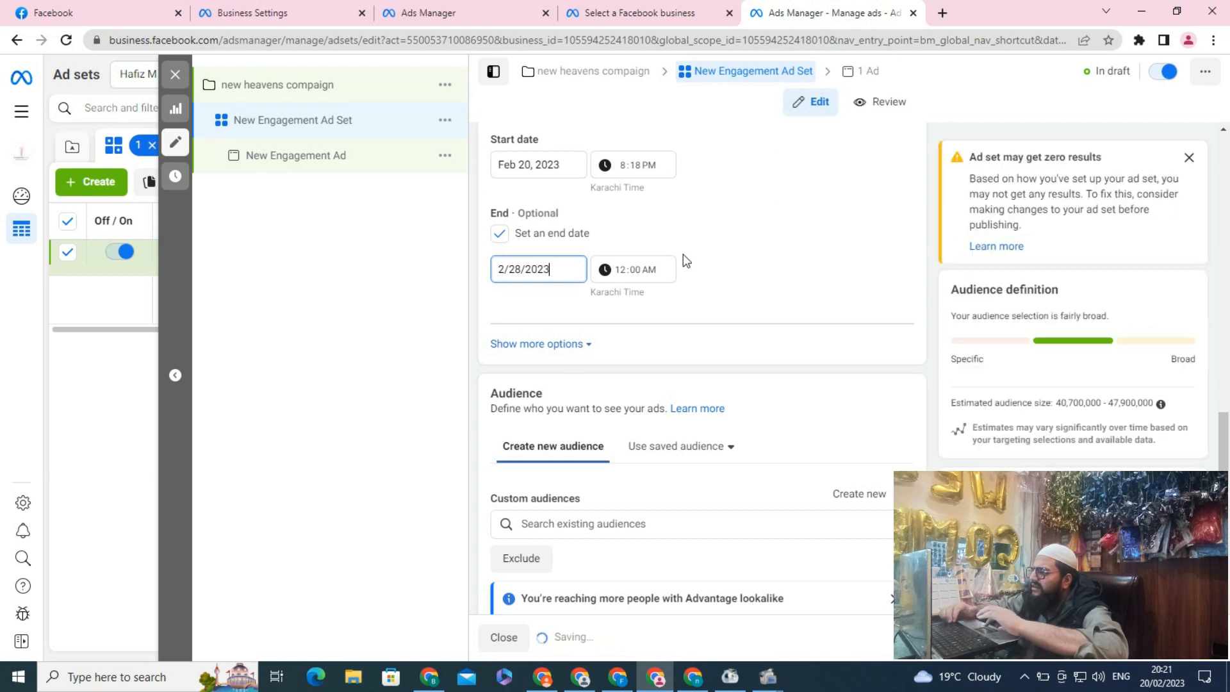
left_click(535, 269)
left_click(507, 426)
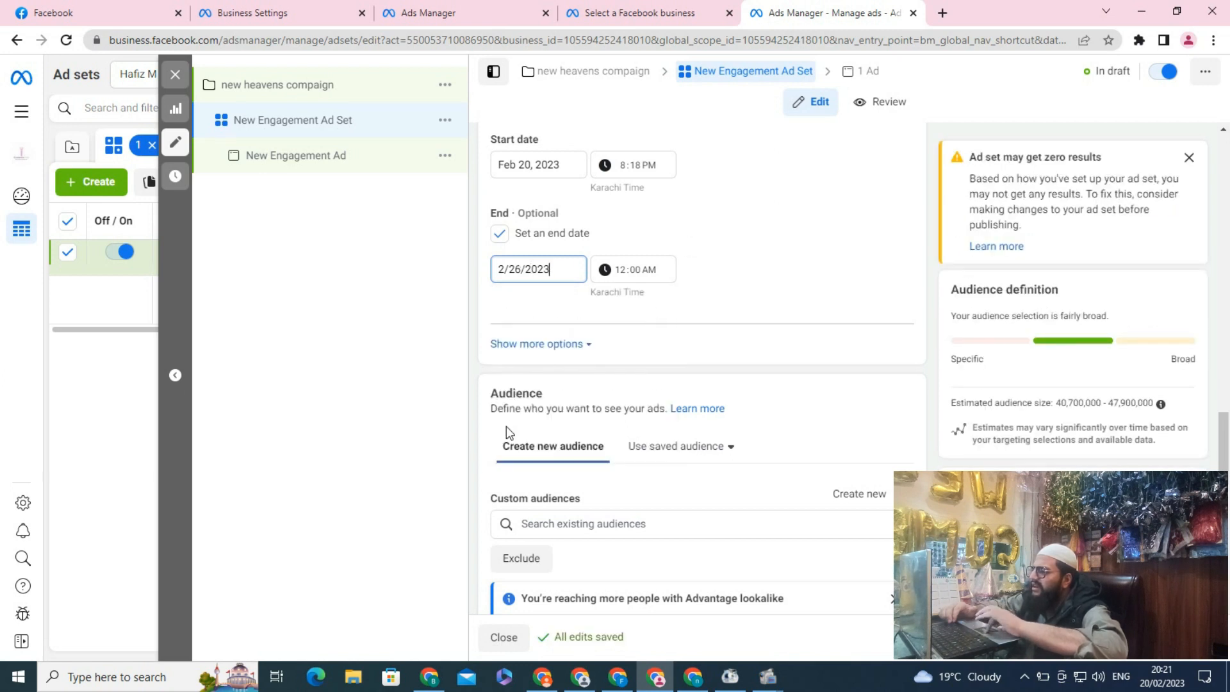
left_click(748, 240)
scroll(748, 240, "down", 1)
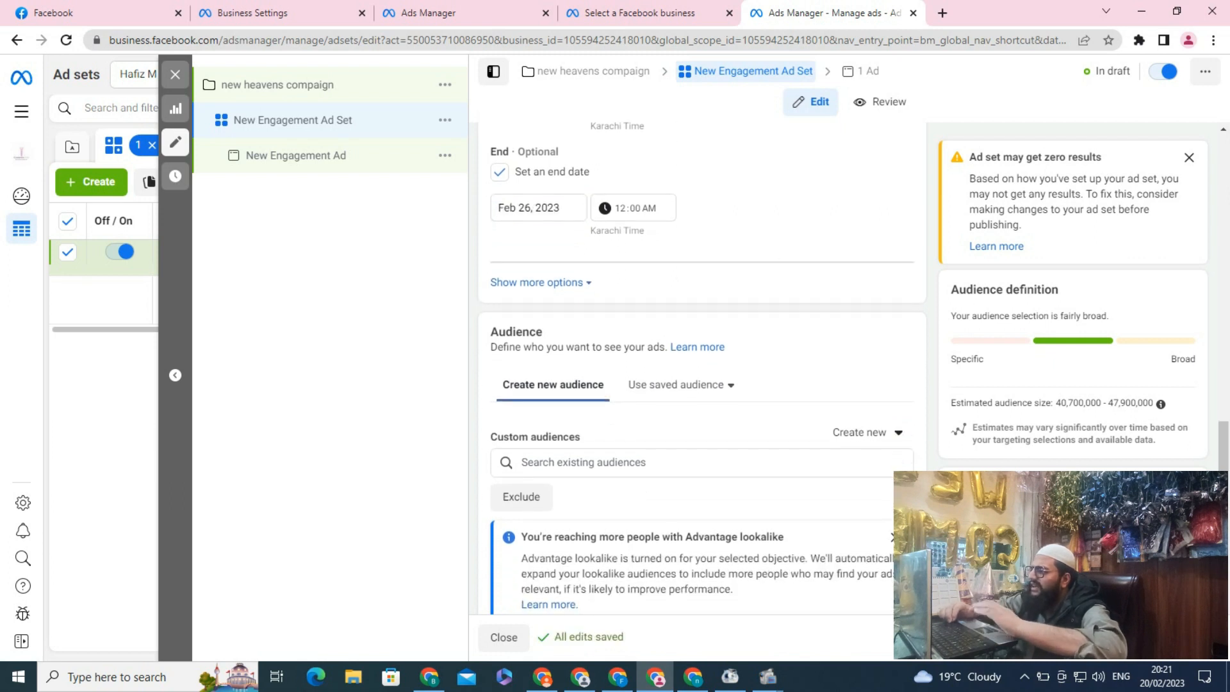
scroll(702, 365, "up", 7)
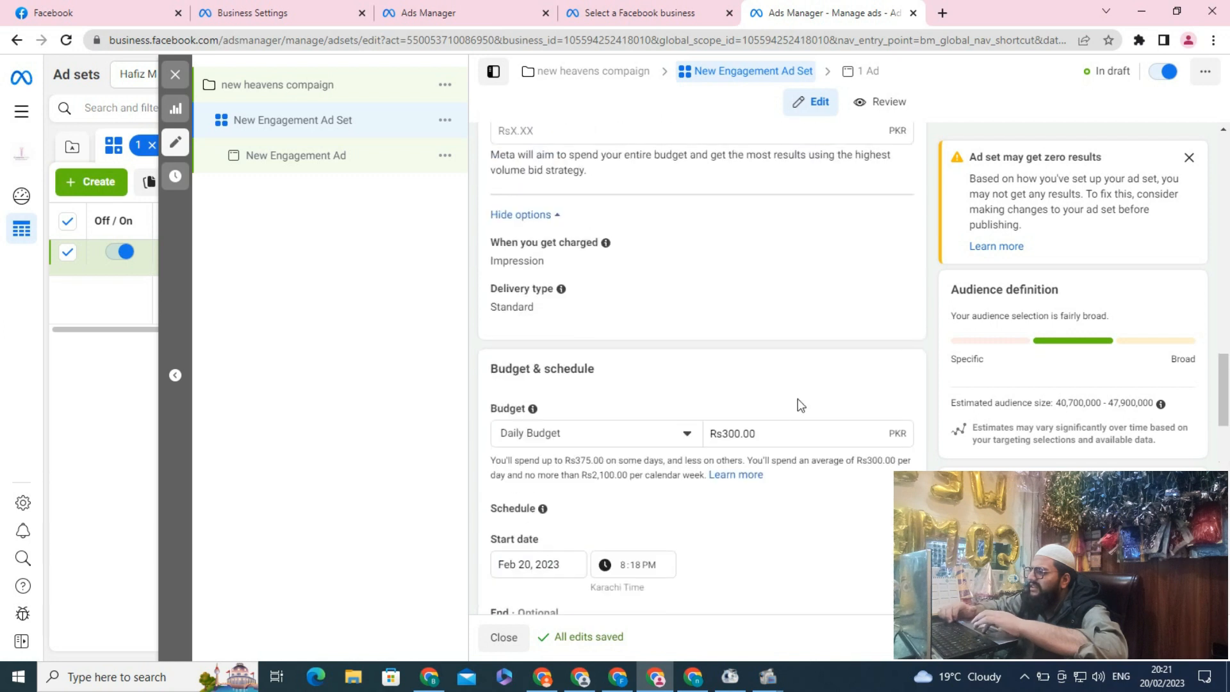
scroll(775, 439, "up", 1)
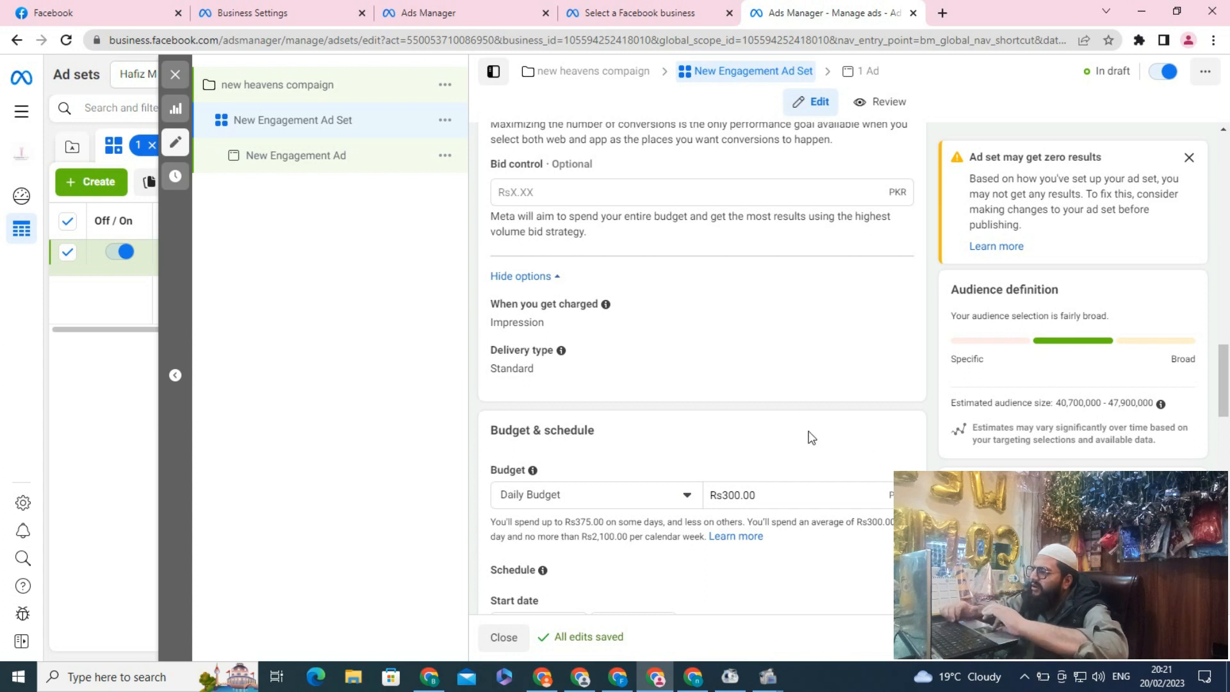
Expand the additional options under Budget & schedule to examine the ad scheduling setting, and collapse them again.
scroll(807, 435, "down", 3)
scroll(810, 437, "down", 2)
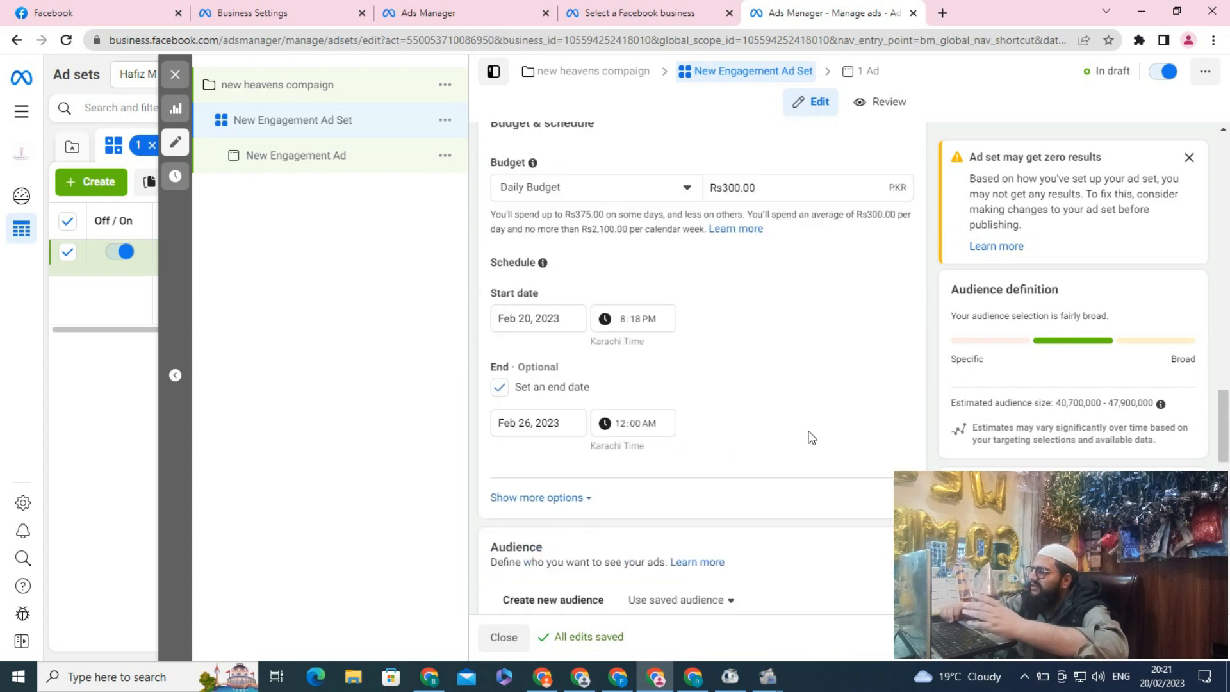
scroll(811, 437, "down", 3)
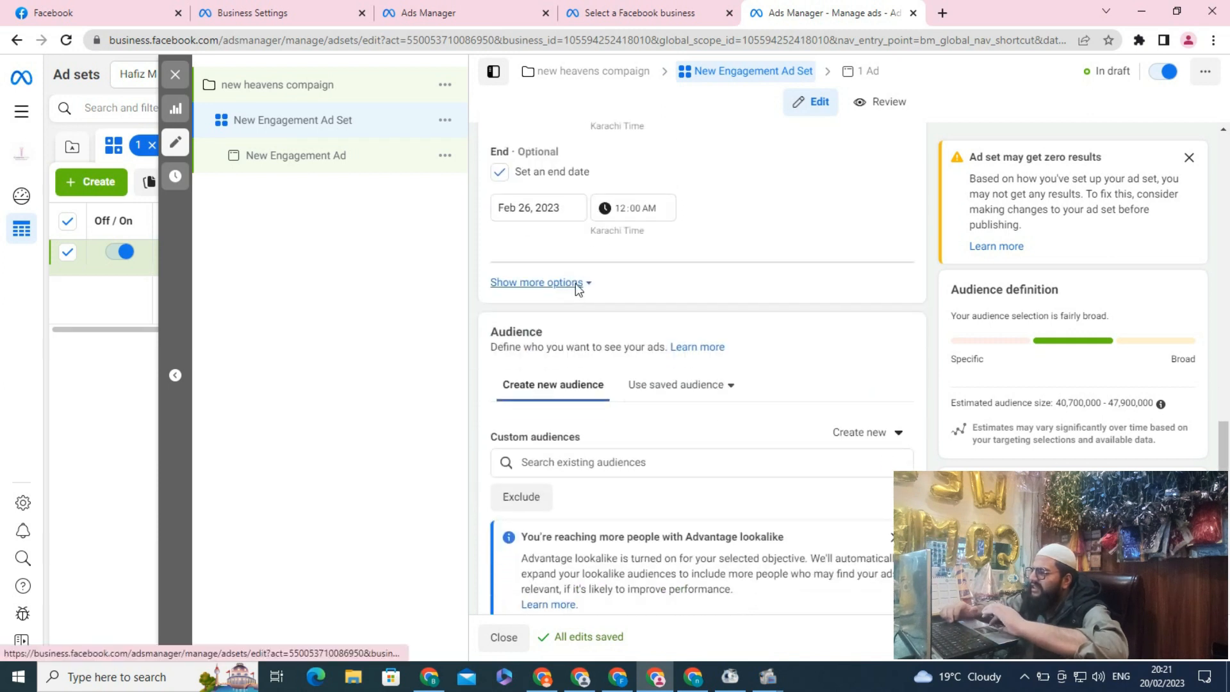
left_click(577, 285)
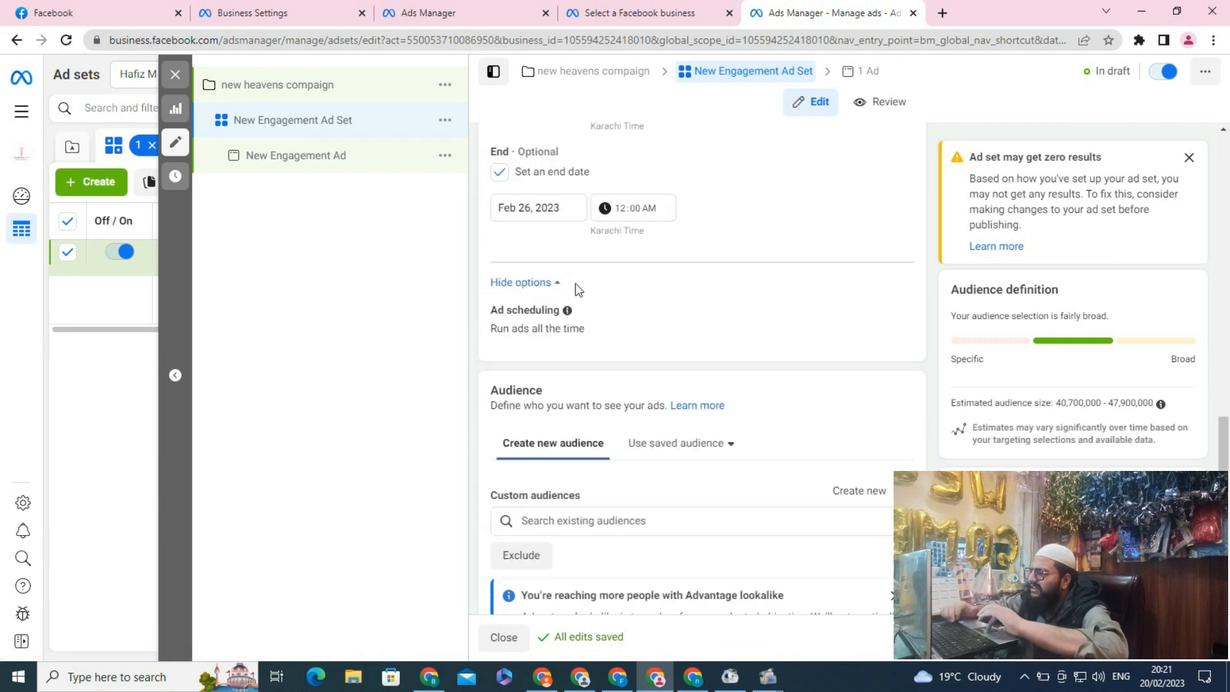
left_click(538, 286)
Look through the existing custom audiences available for the ad set's new audience.
scroll(485, 322, "down", 3)
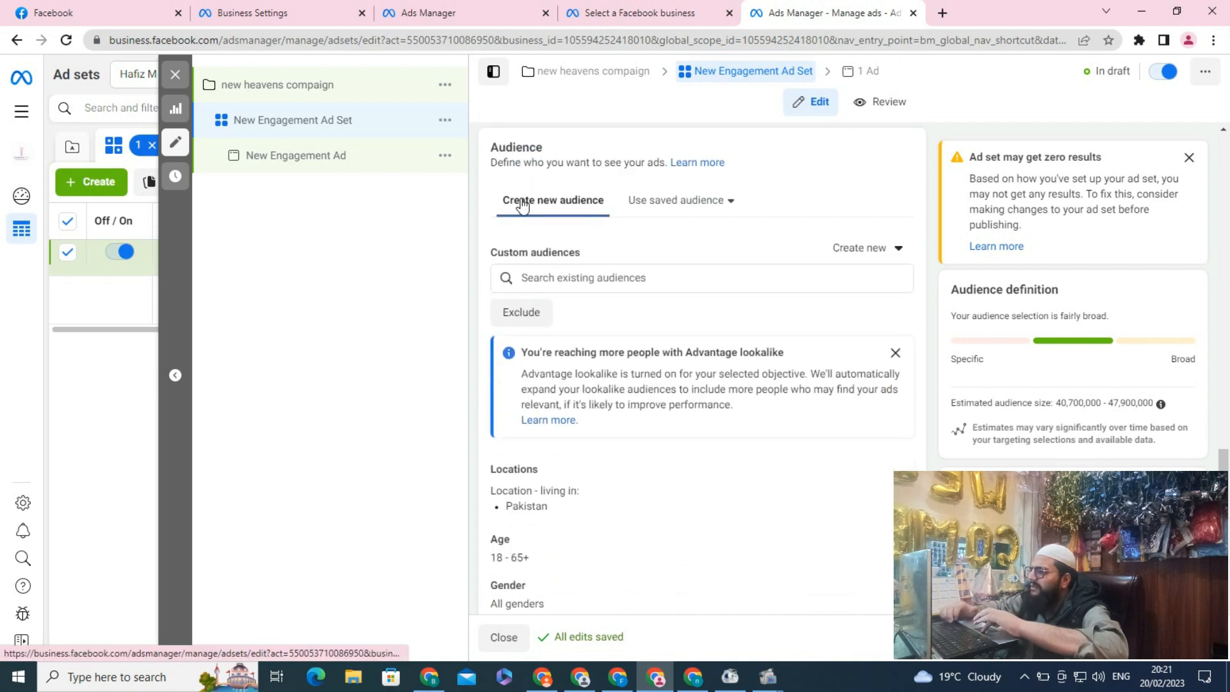
scroll(488, 245, "down", 1)
scroll(485, 245, "down", 2)
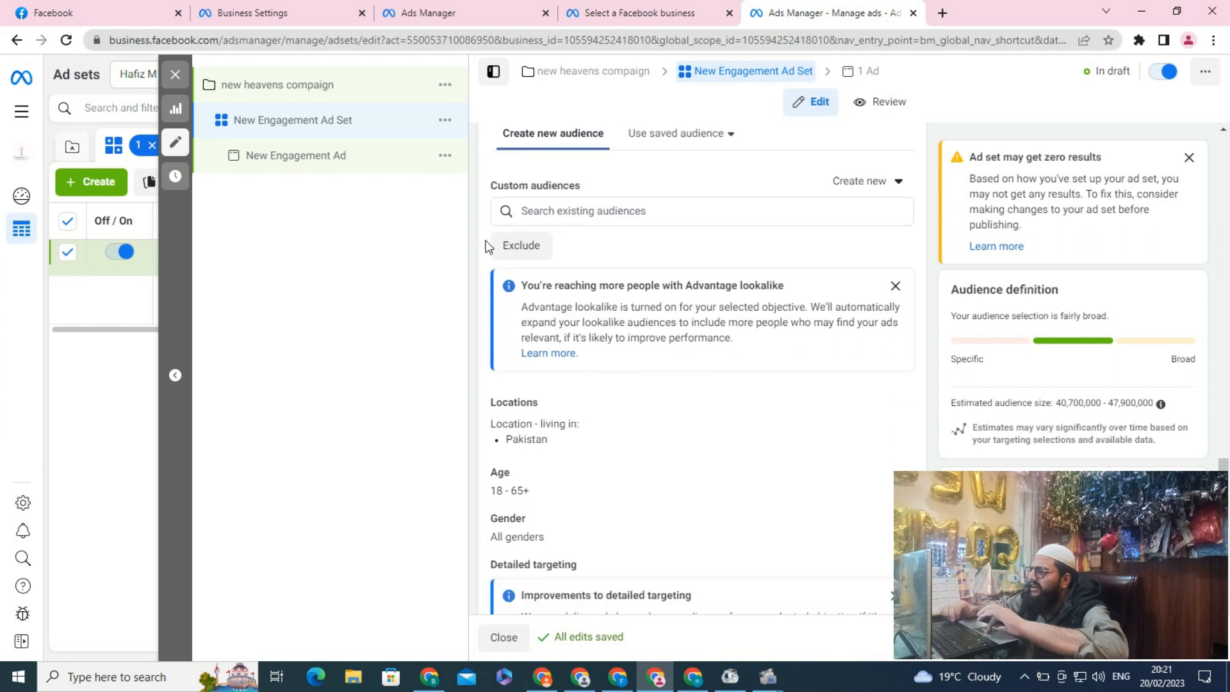
left_click(562, 185)
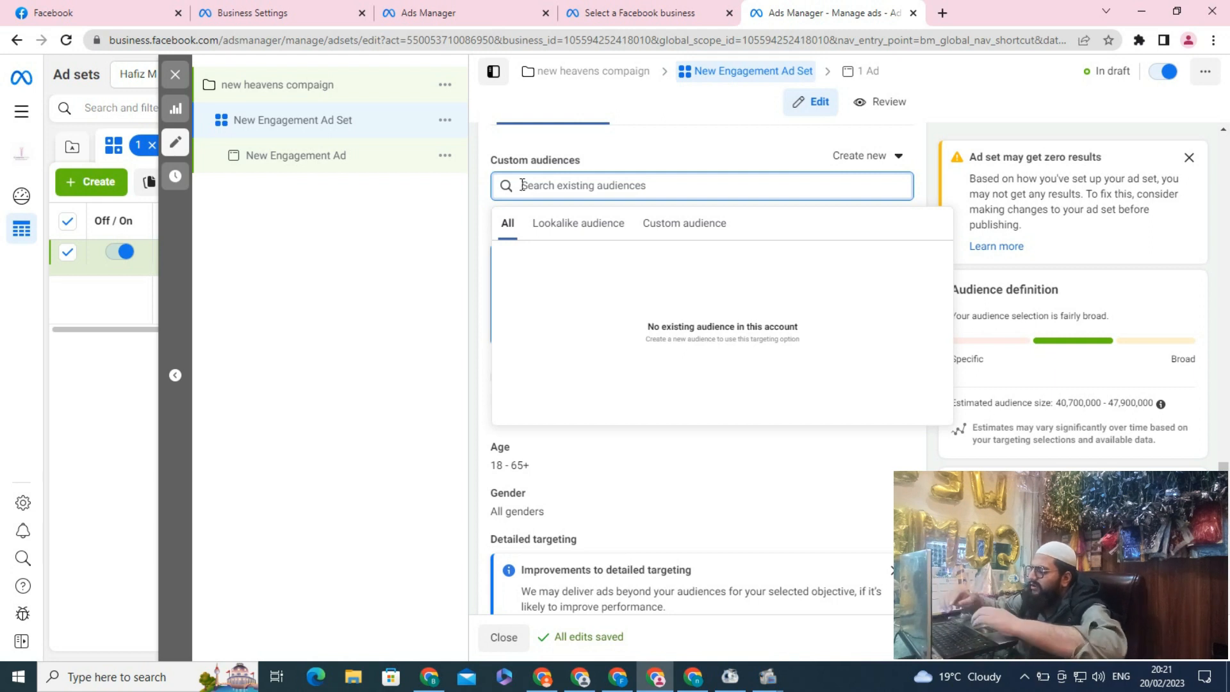
left_click(484, 230)
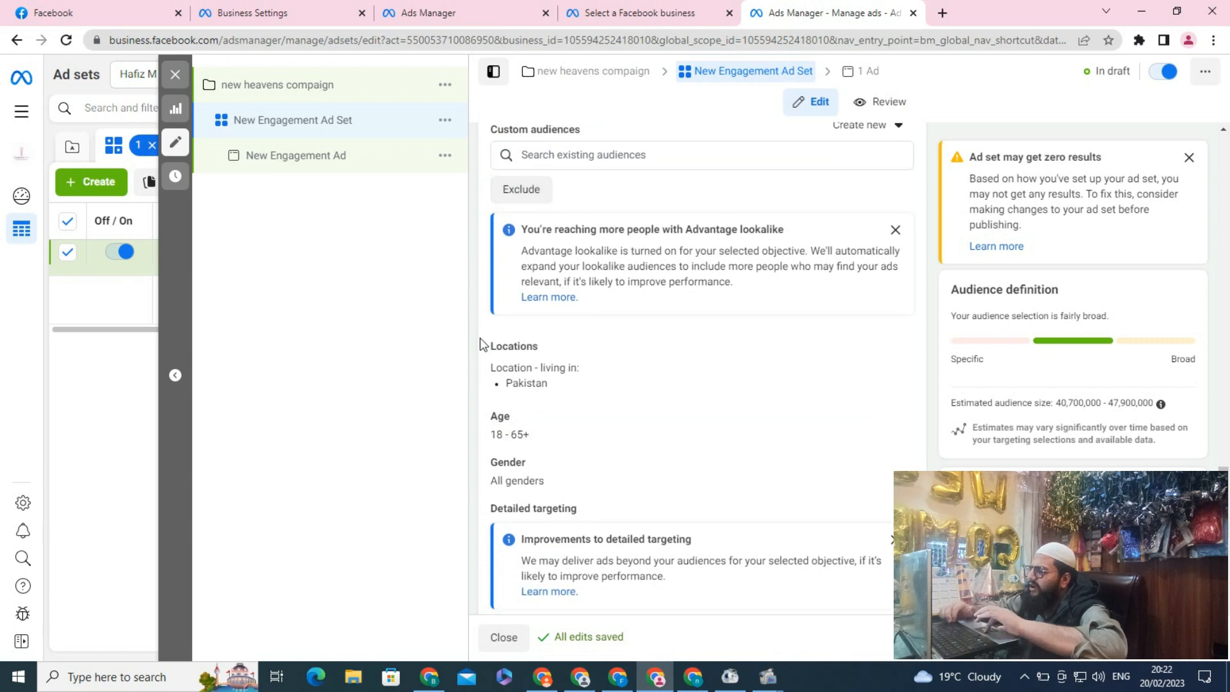
Set the maximum age of the ad set's audience to 45.
scroll(480, 334, "down", 2)
mouse_move(503, 342)
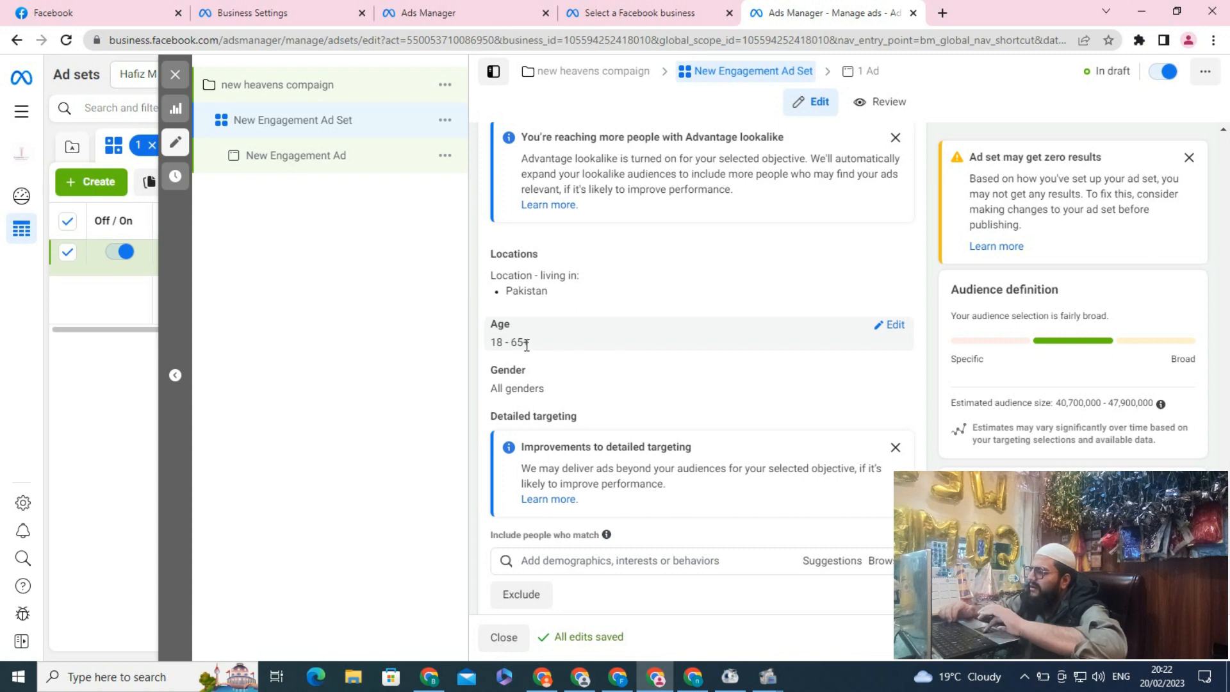
left_click(891, 327)
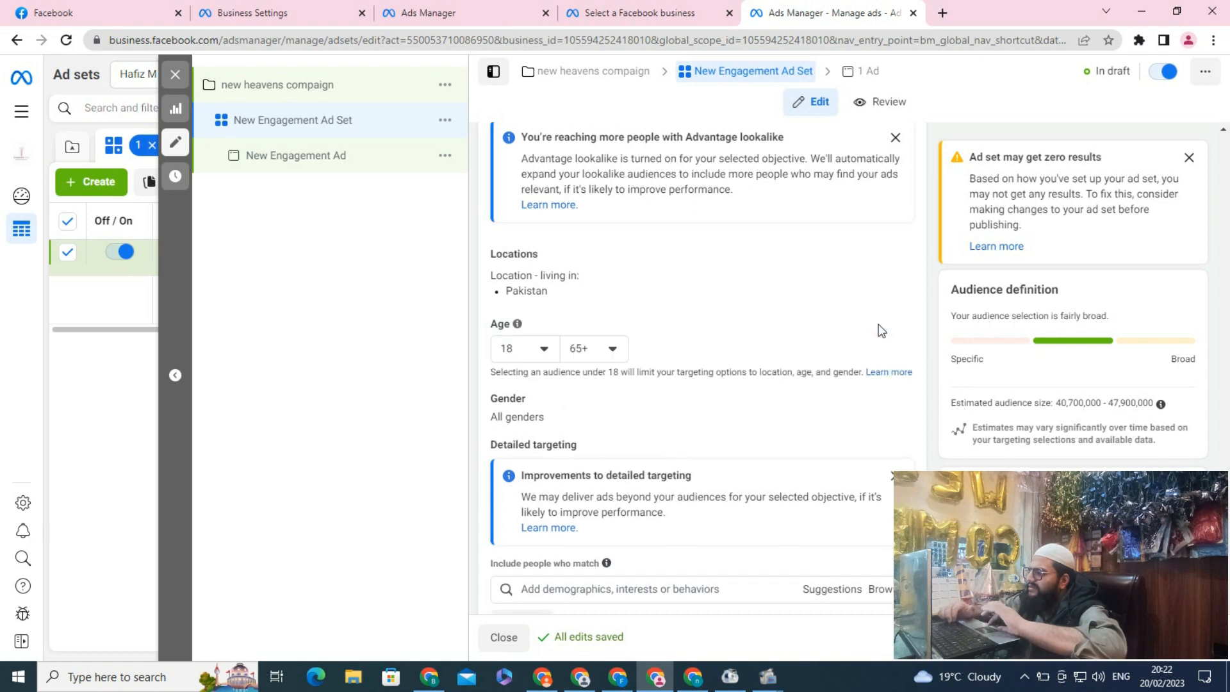
left_click(619, 352)
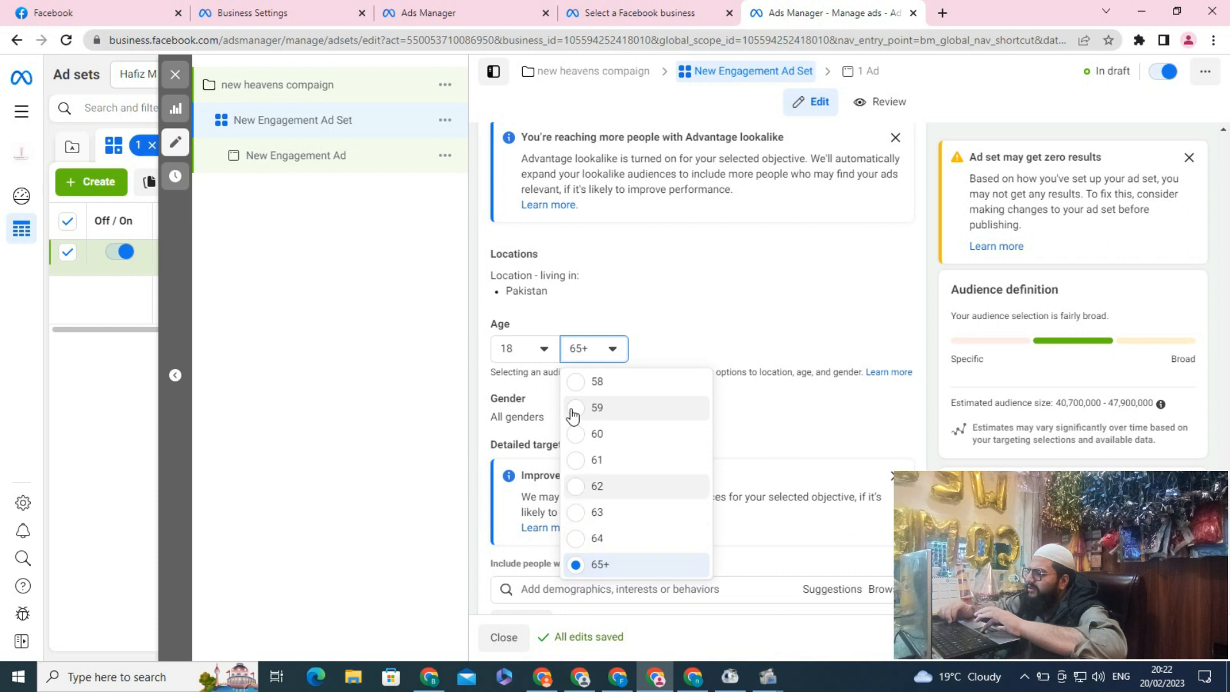
scroll(572, 415, "up", 6)
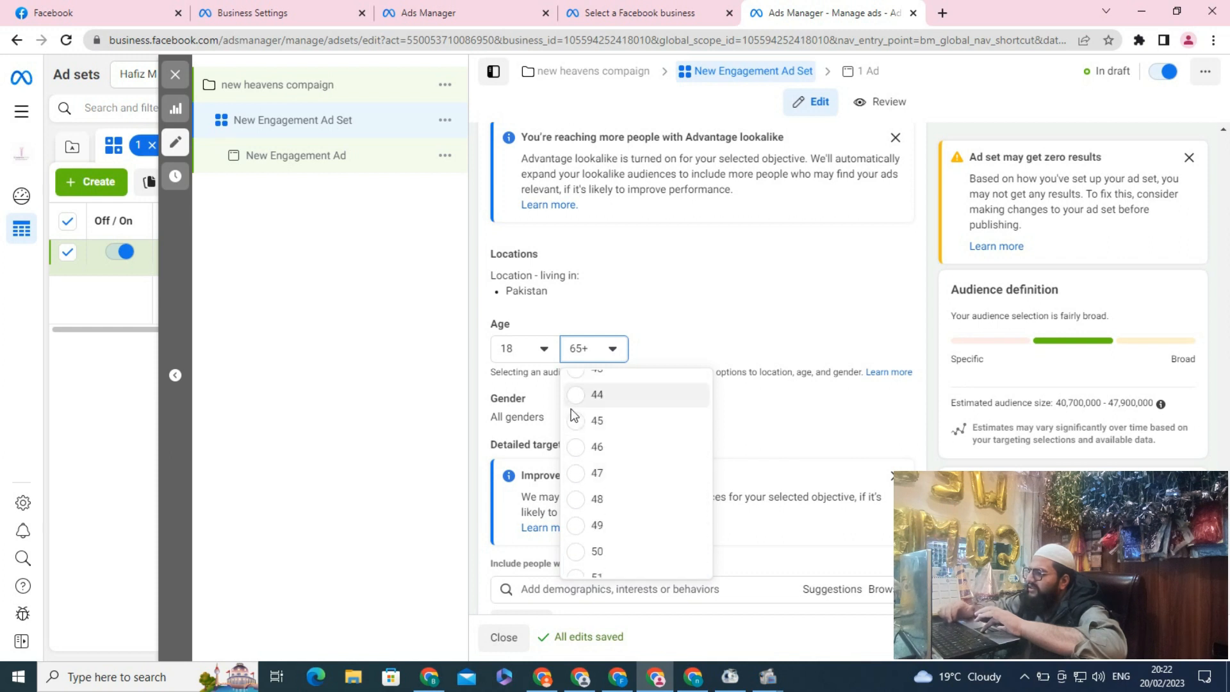
left_click(575, 421)
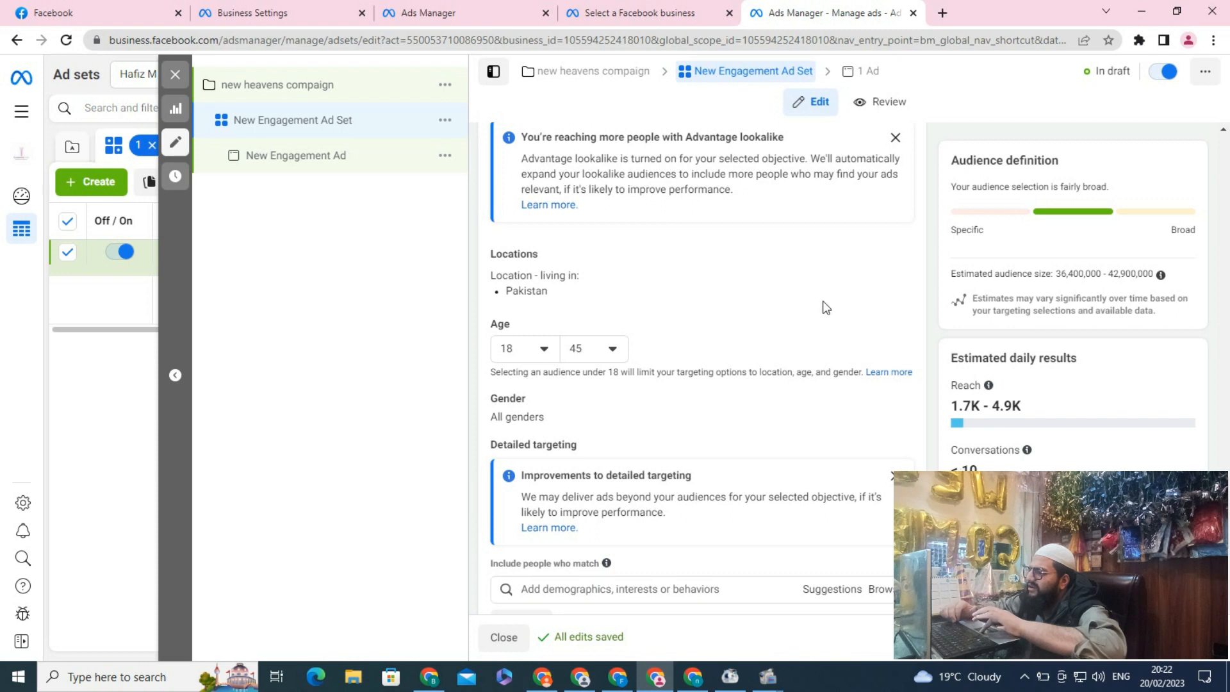
Search the audience's detailed targeting for "fast" interests without adding any.
scroll(815, 312, "down", 2)
scroll(814, 312, "down", 1)
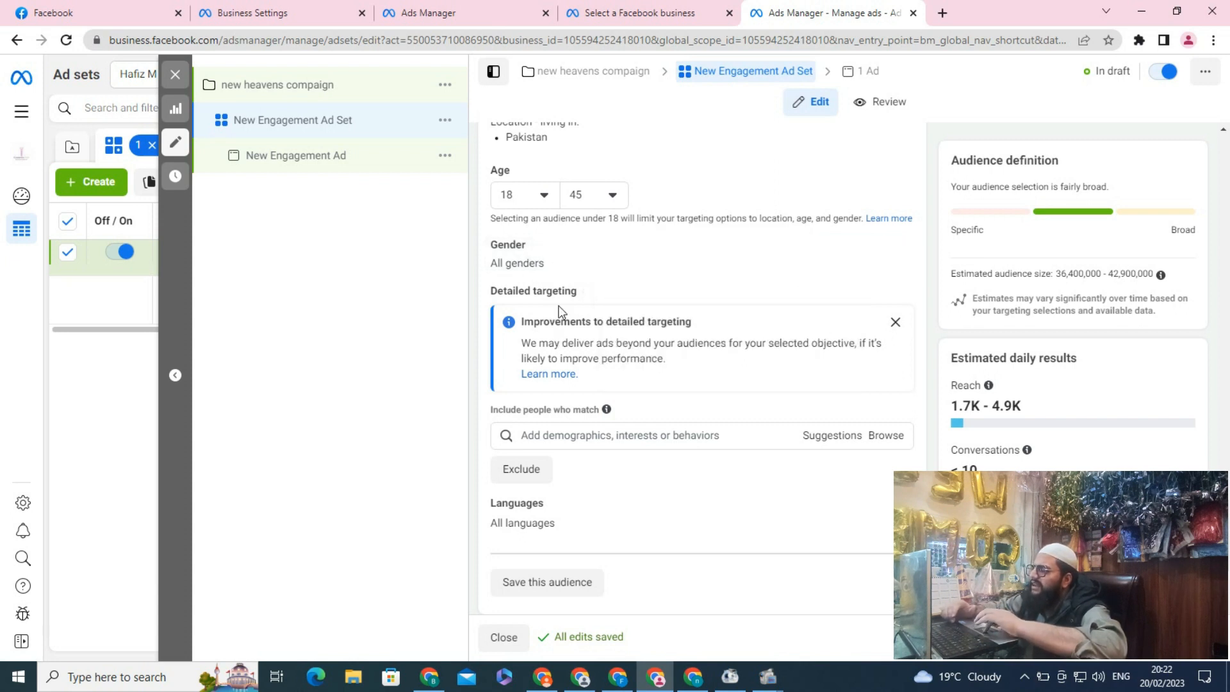
scroll(485, 396, "down", 1)
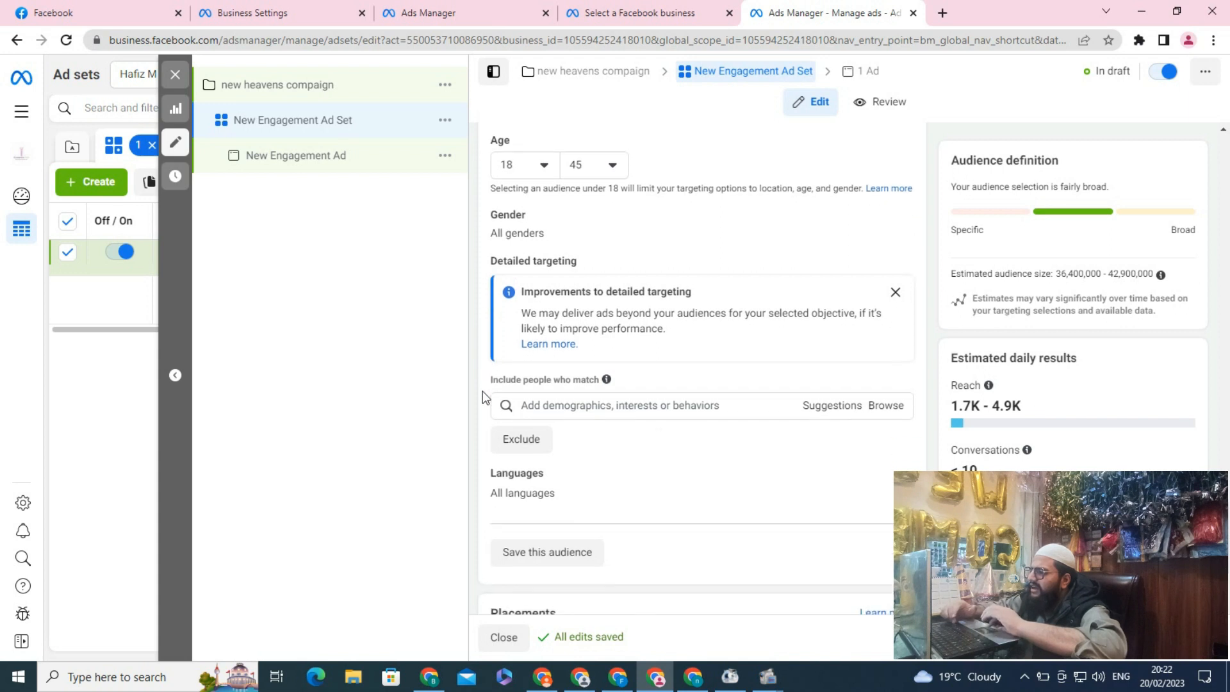
scroll(485, 396, "down", 1)
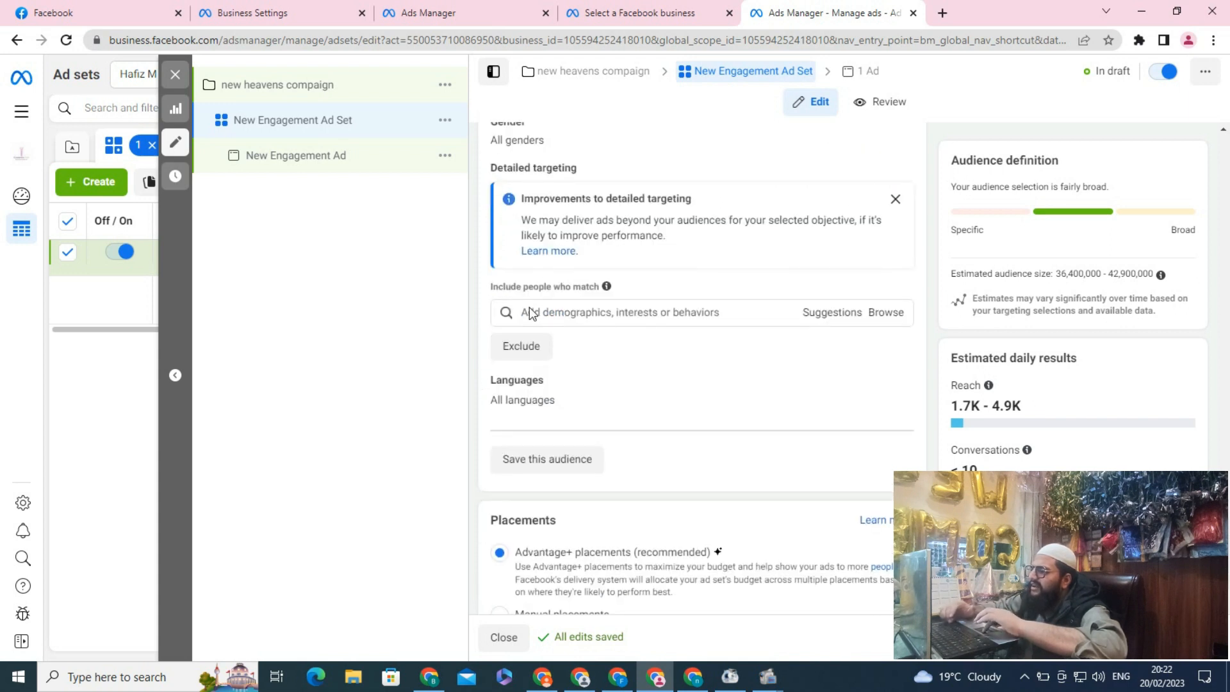
left_click(571, 317)
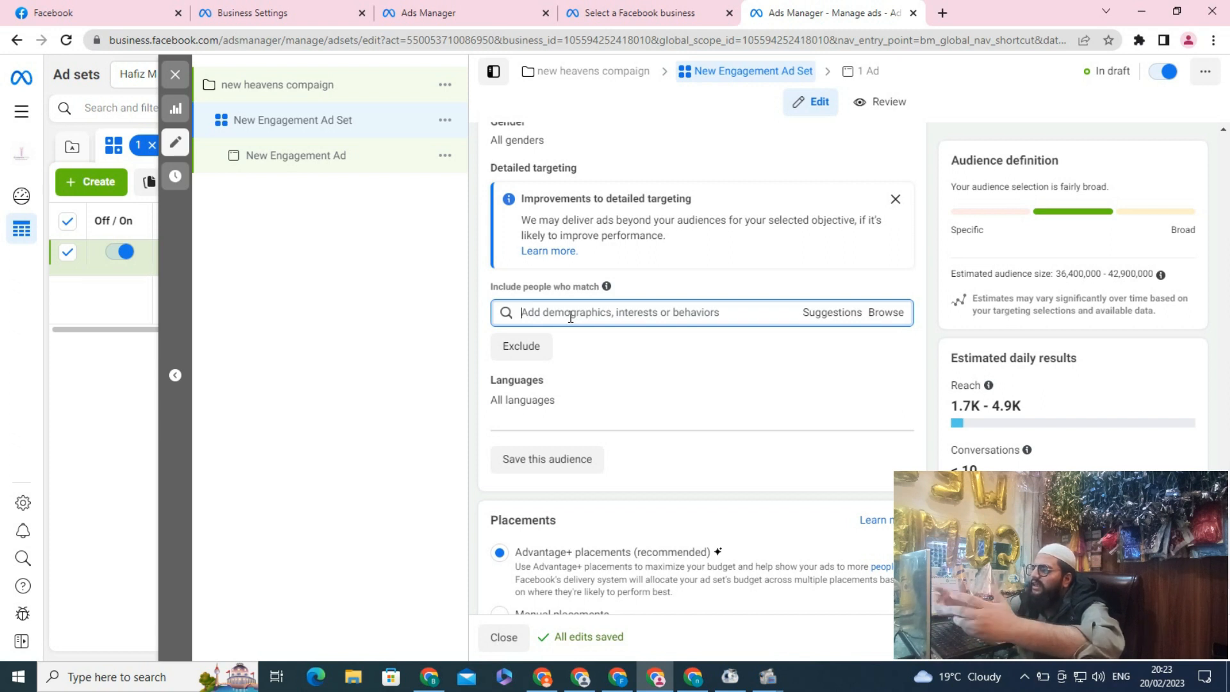
left_click(484, 302)
scroll(484, 302, "down", 1)
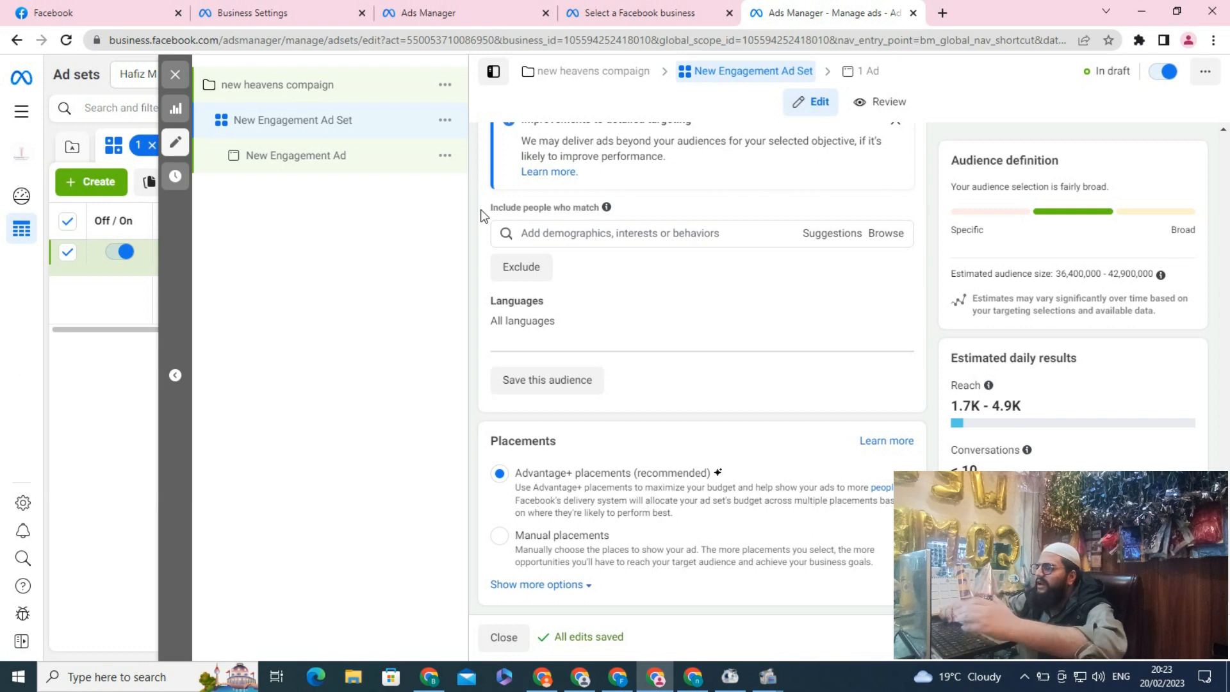
left_click(538, 236)
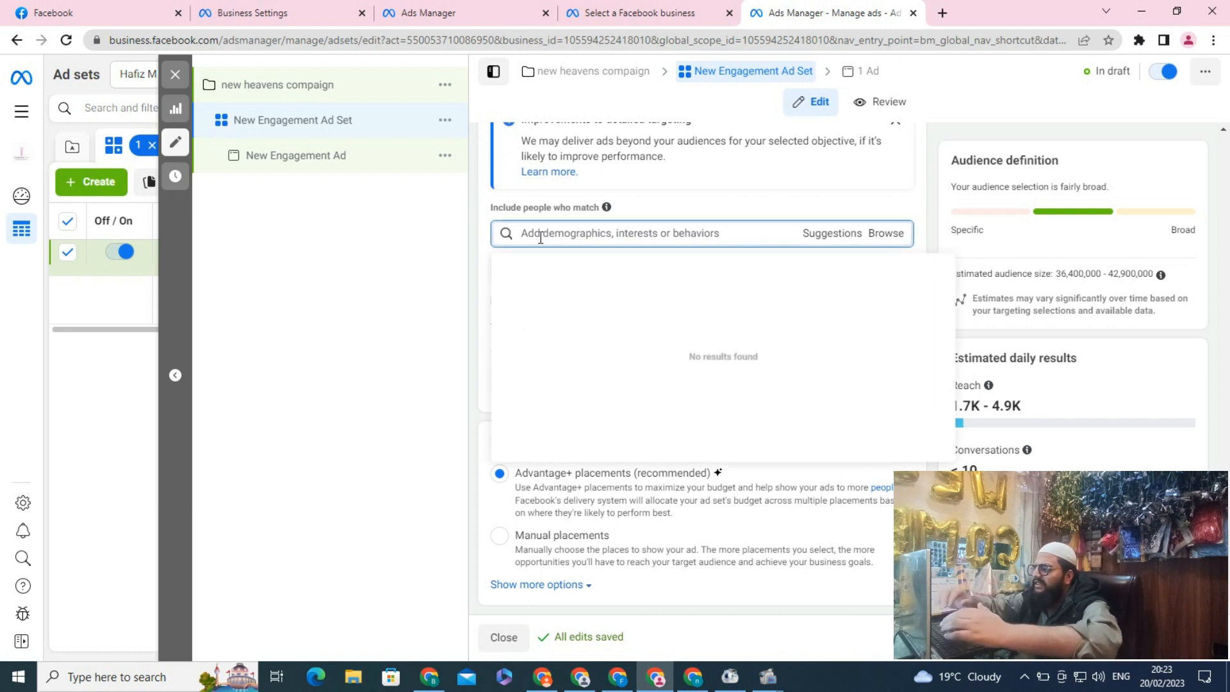
type("oon")
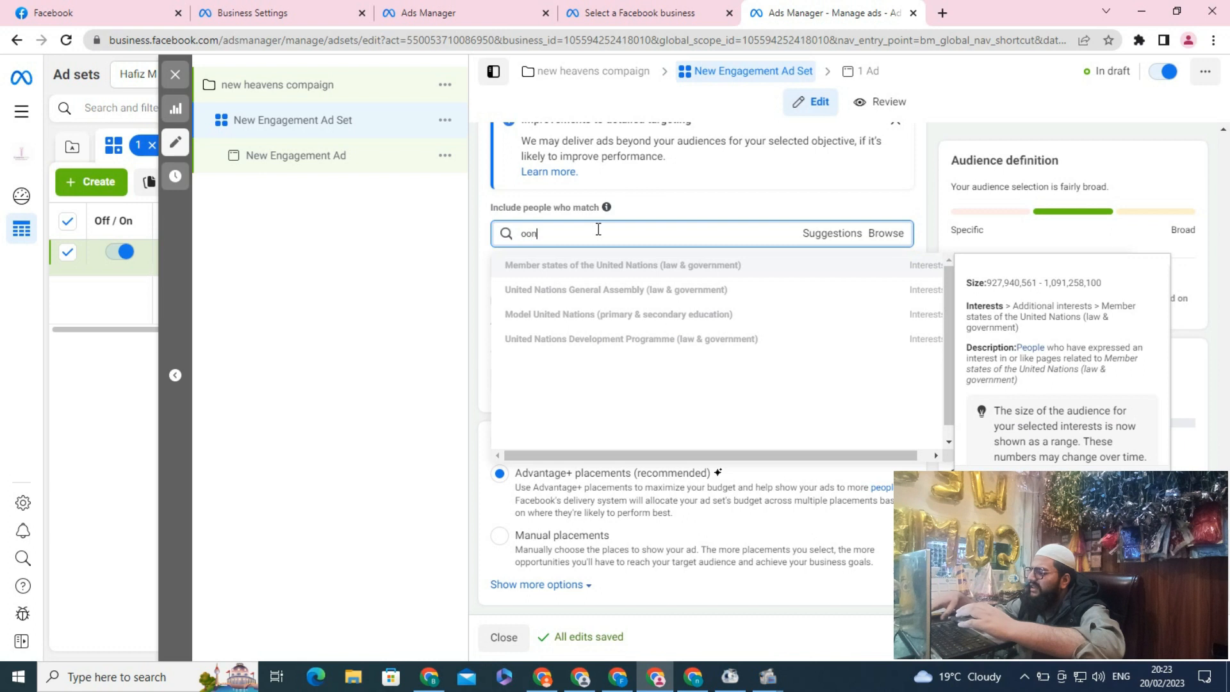
key("BackSpace")
key("BackSpace")
type("f")
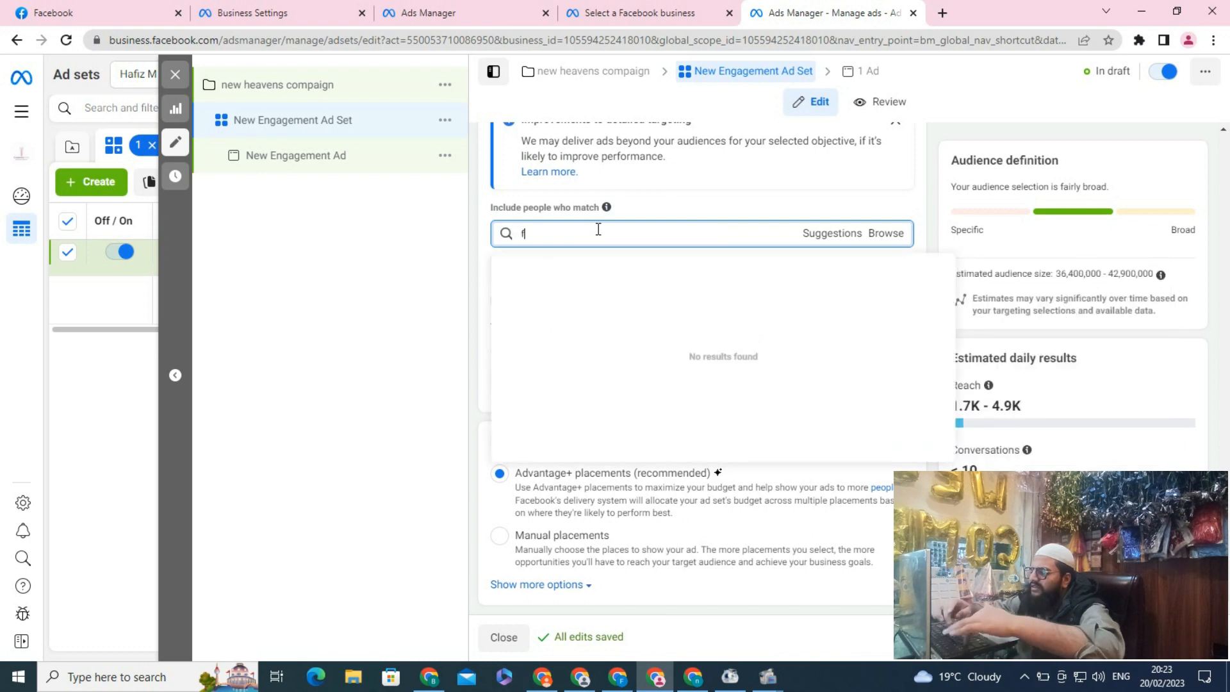
type("ast")
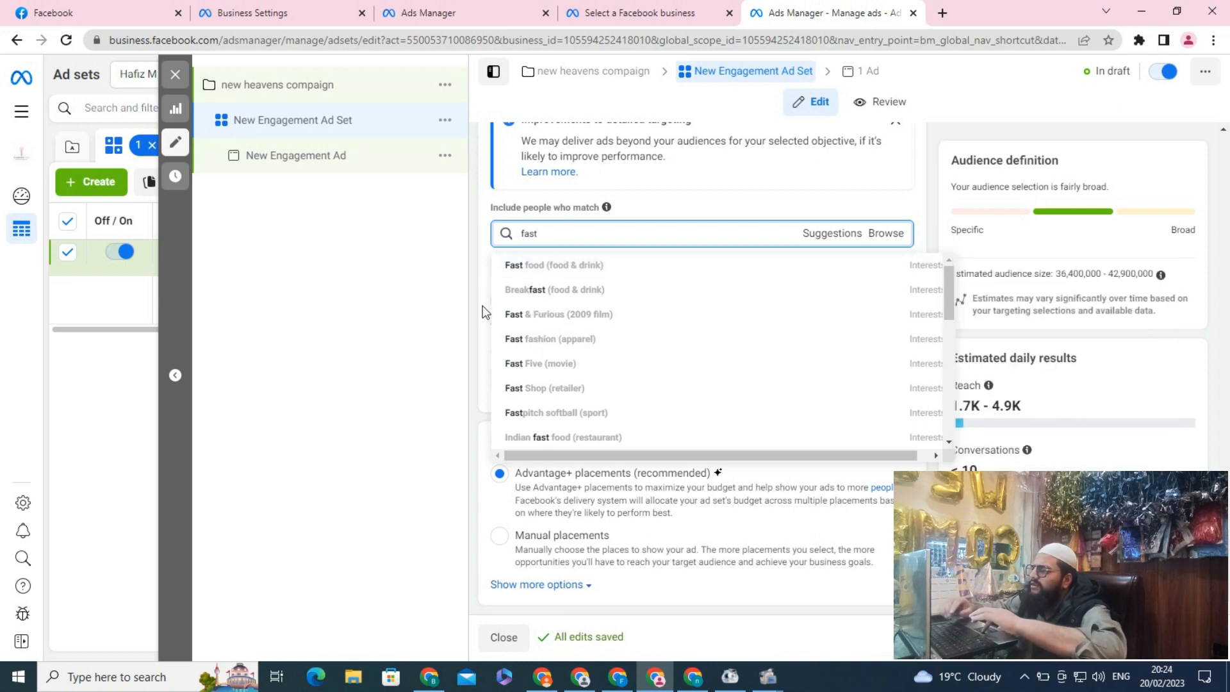
left_click(482, 290)
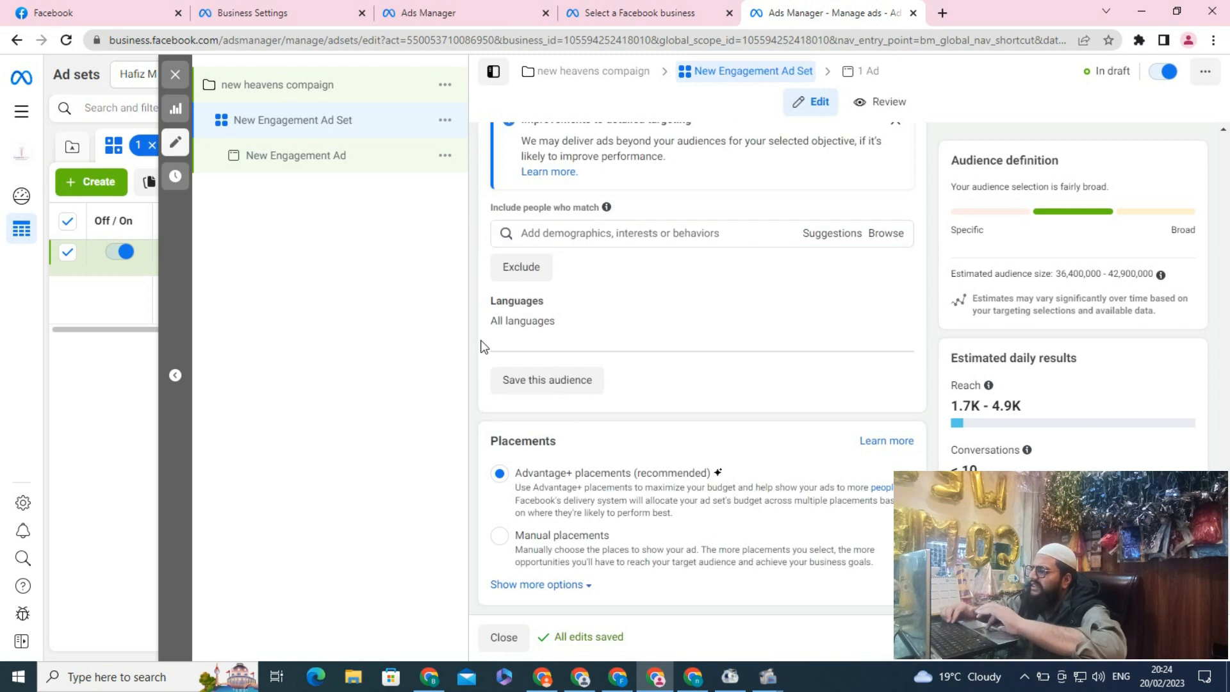
Save the current audience definition as a reusable audience under its suggested name.
scroll(553, 394, "up", 5)
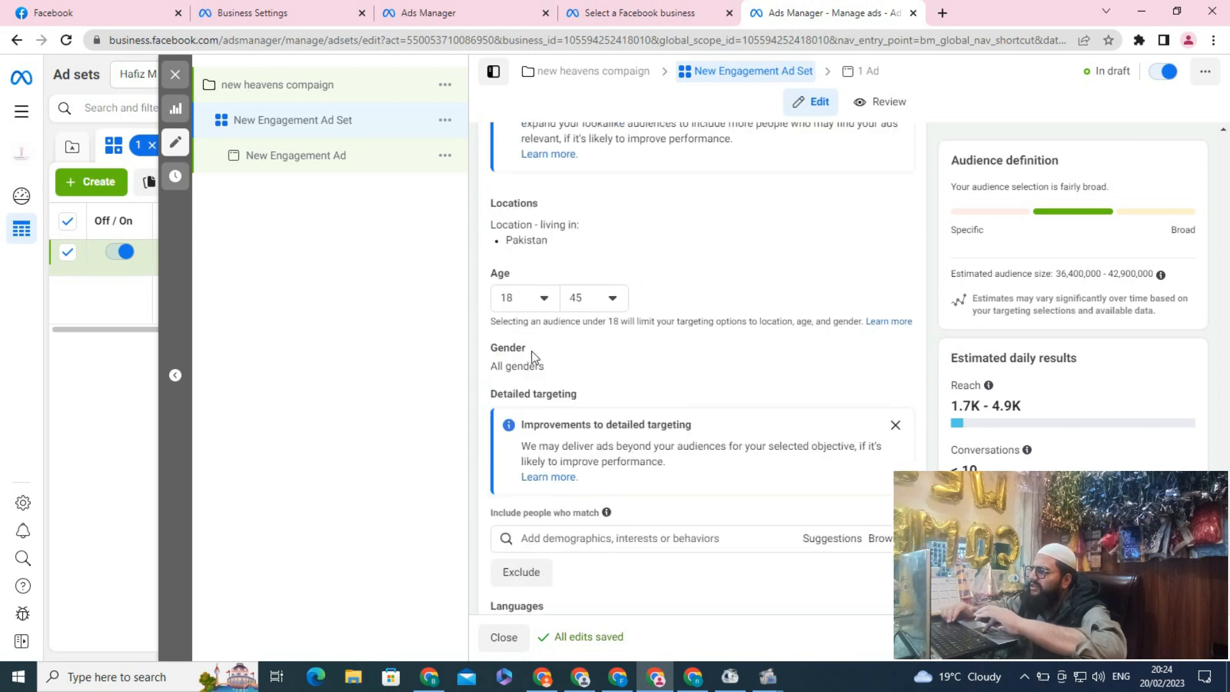
scroll(552, 473, "down", 1)
scroll(552, 469, "down", 3)
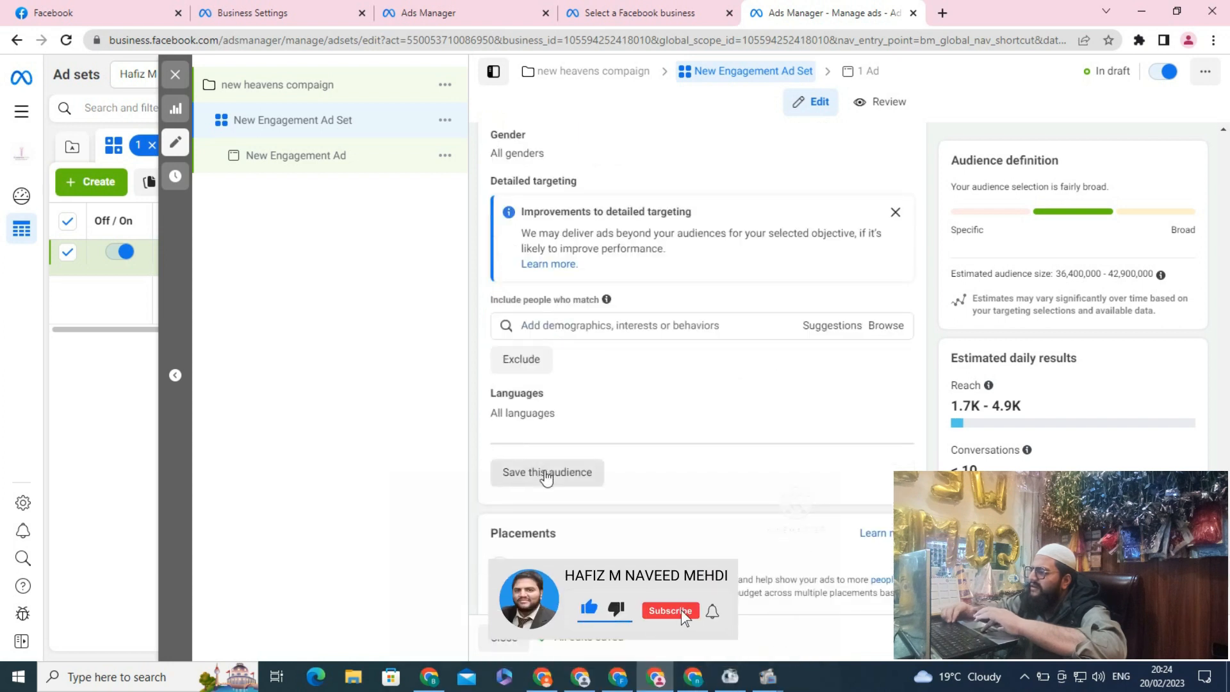
left_click(545, 472)
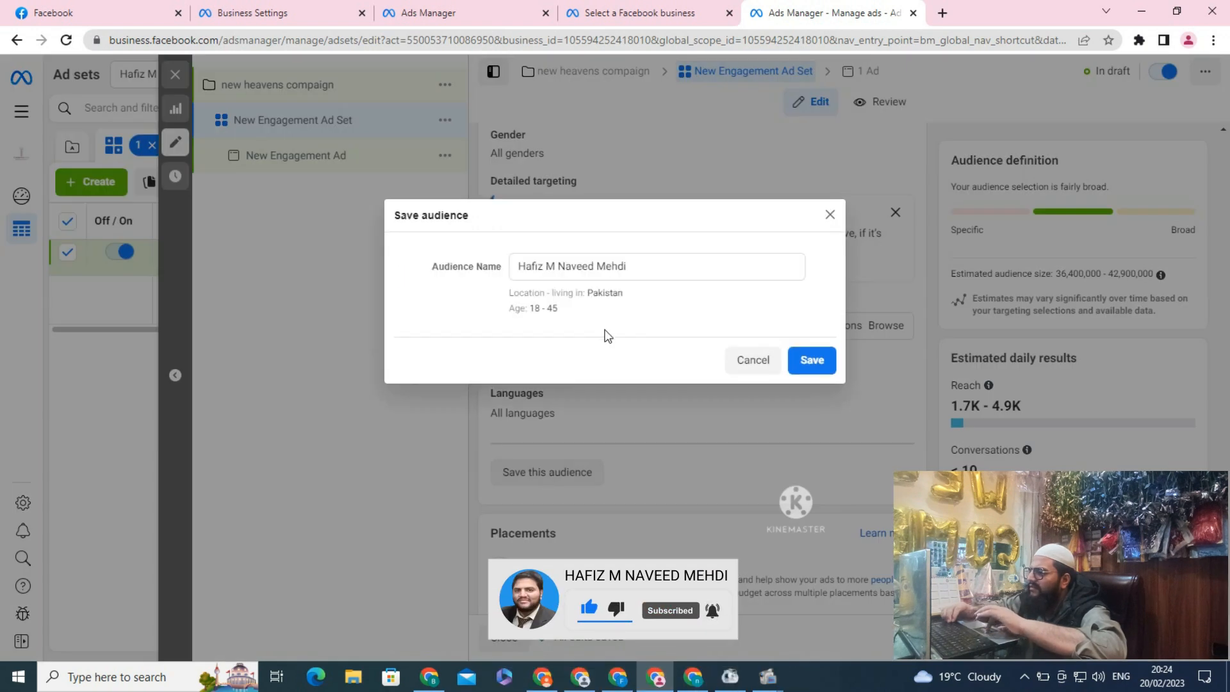
left_click(809, 359)
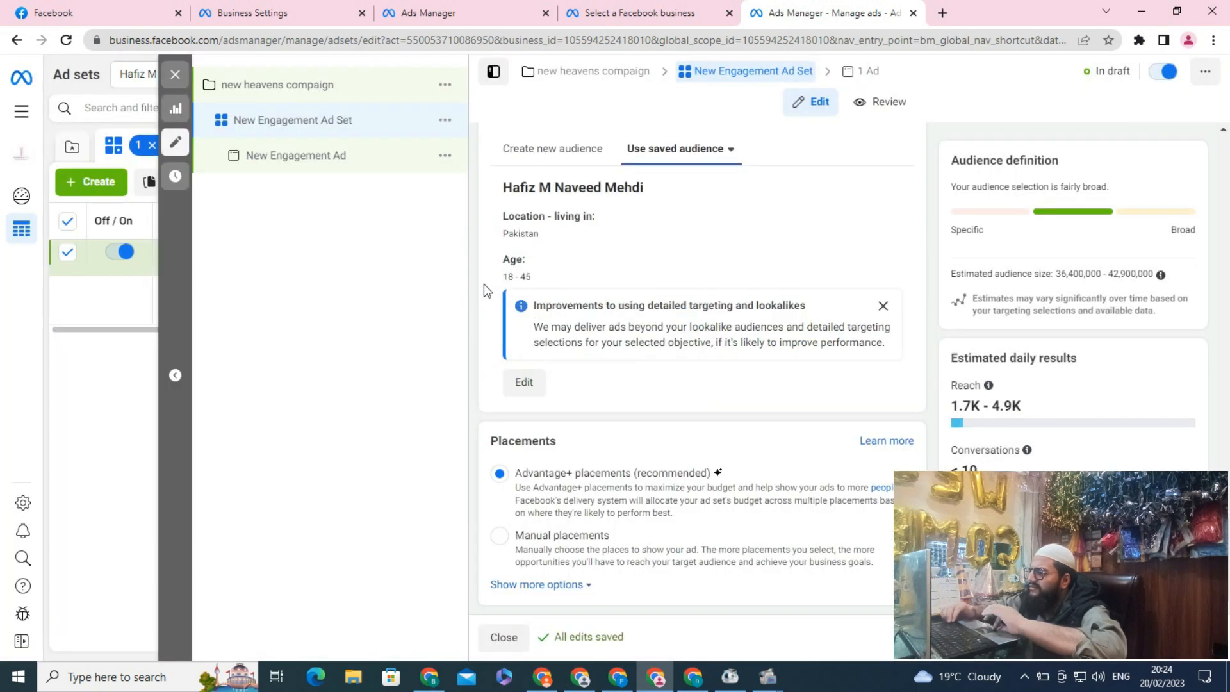
Review the ad set's budget and schedule and open the start time for editing.
scroll(484, 284, "up", 1)
scroll(483, 283, "up", 4)
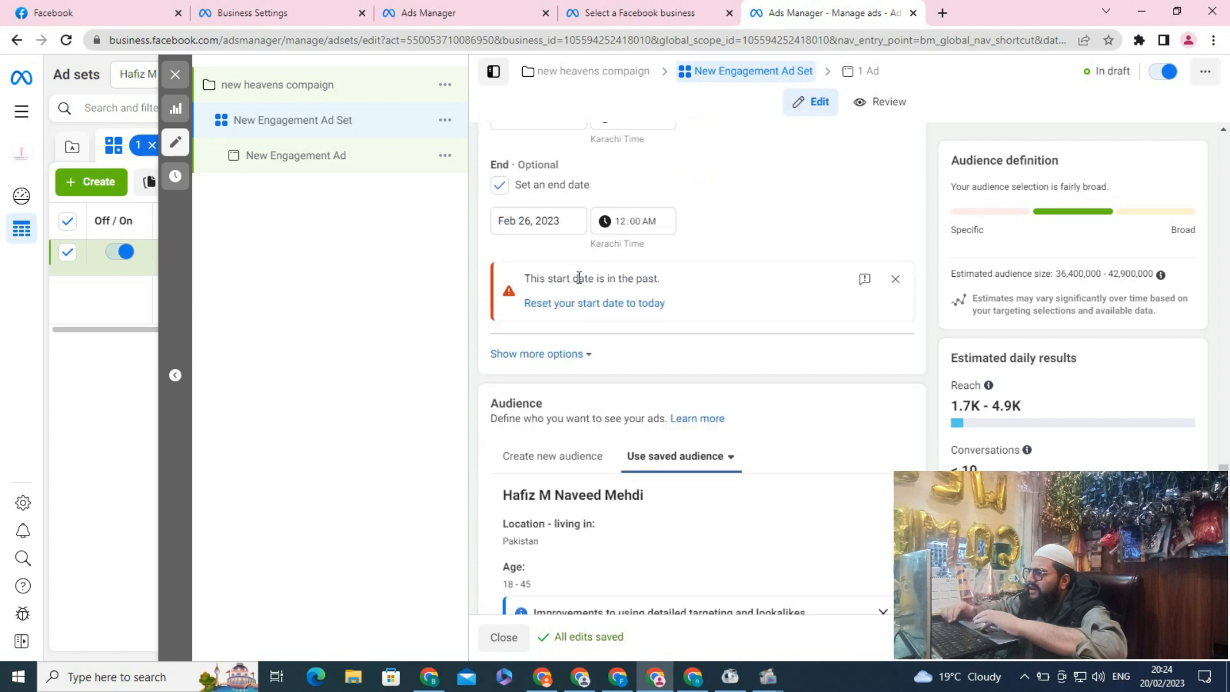
scroll(591, 284, "up", 3)
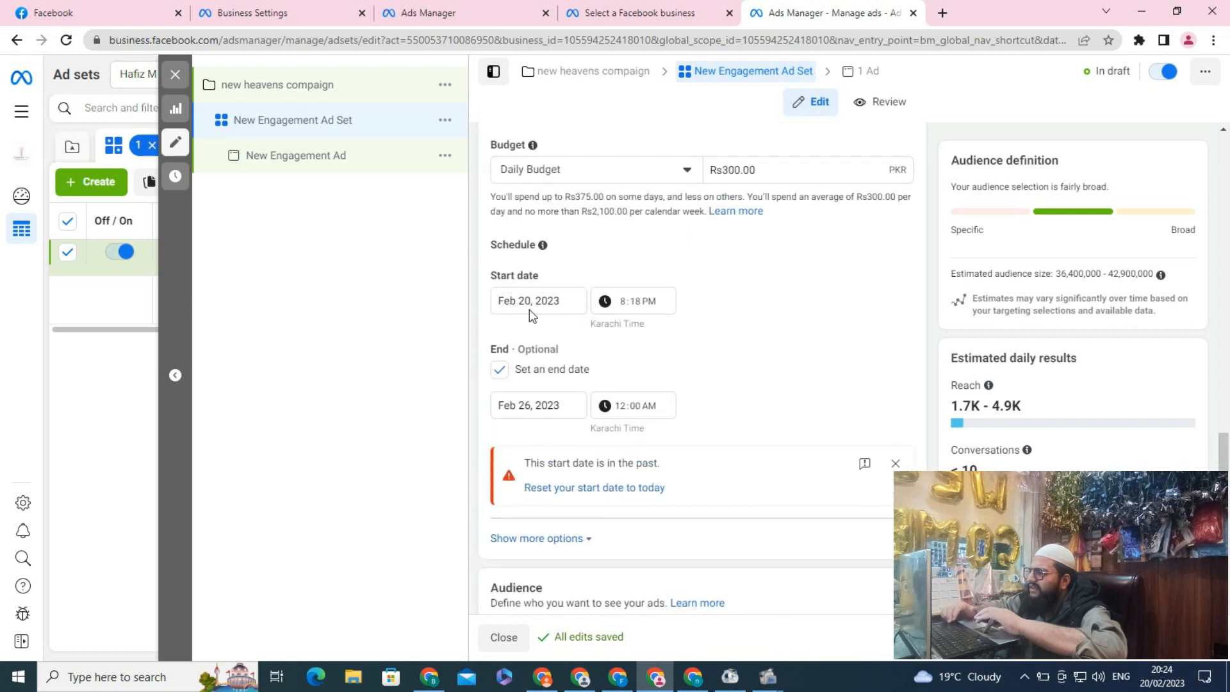
left_click(650, 307)
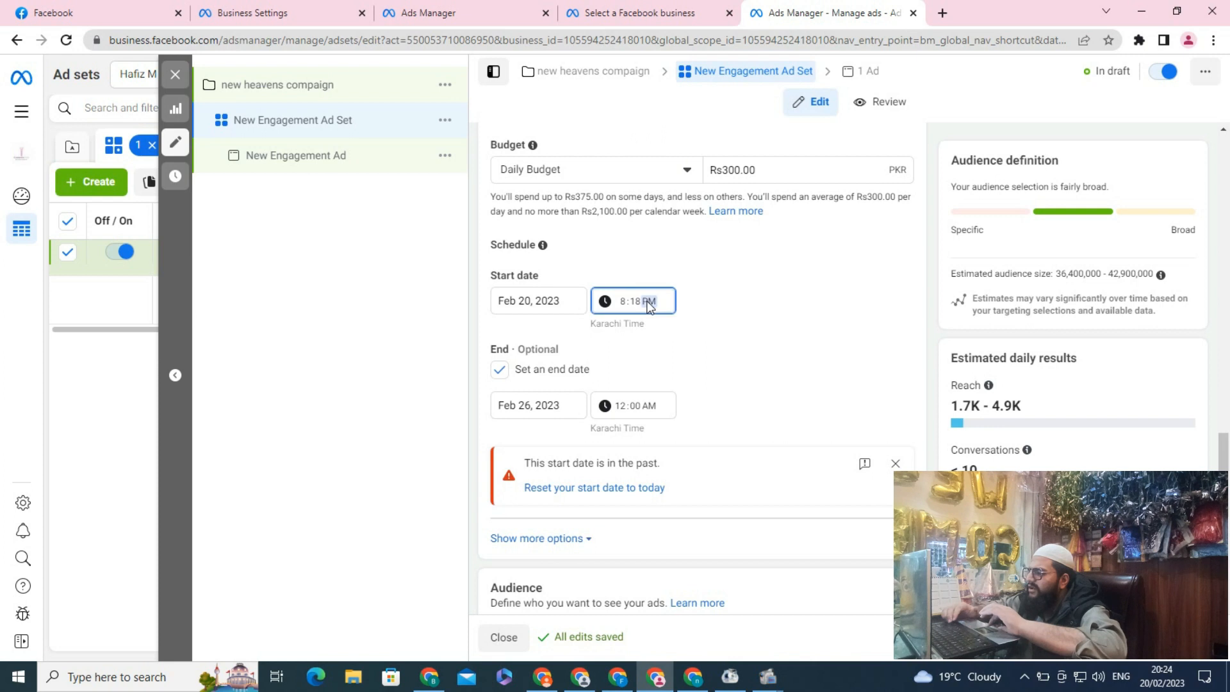
key("Left")
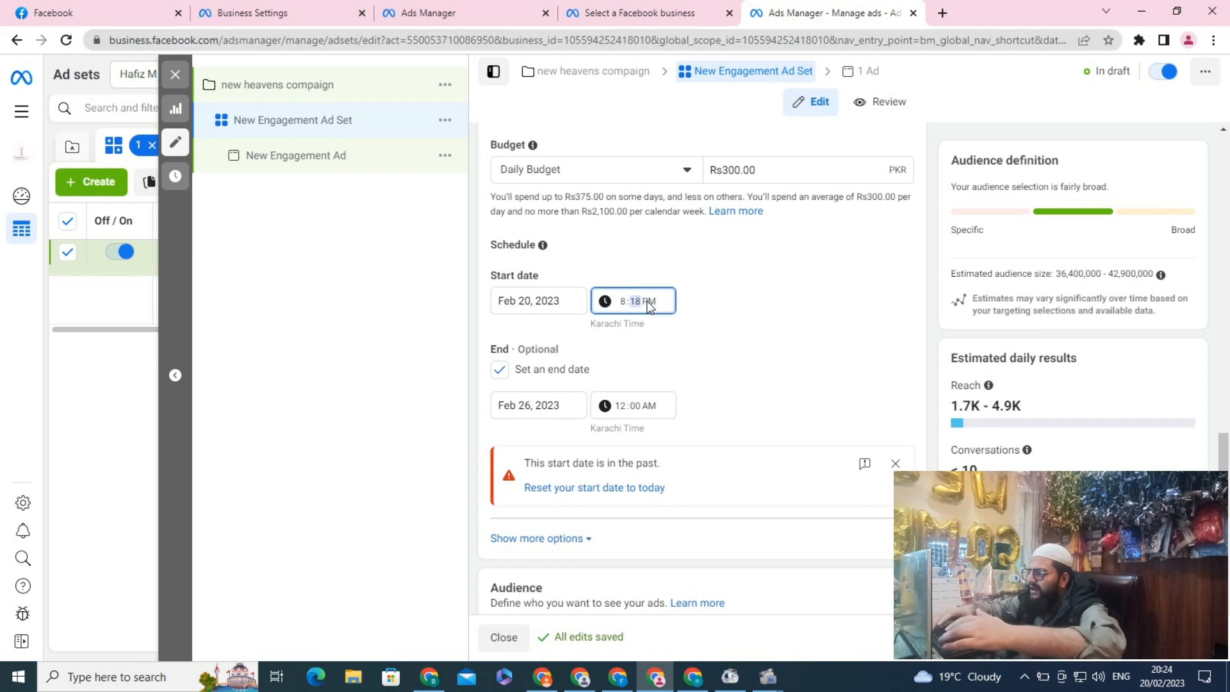
left_click(483, 334)
Switch the ad set to manual placements and exclude the Audience network, Instagram and Messenger platforms, keeping only Facebook.
scroll(483, 333, "down", 7)
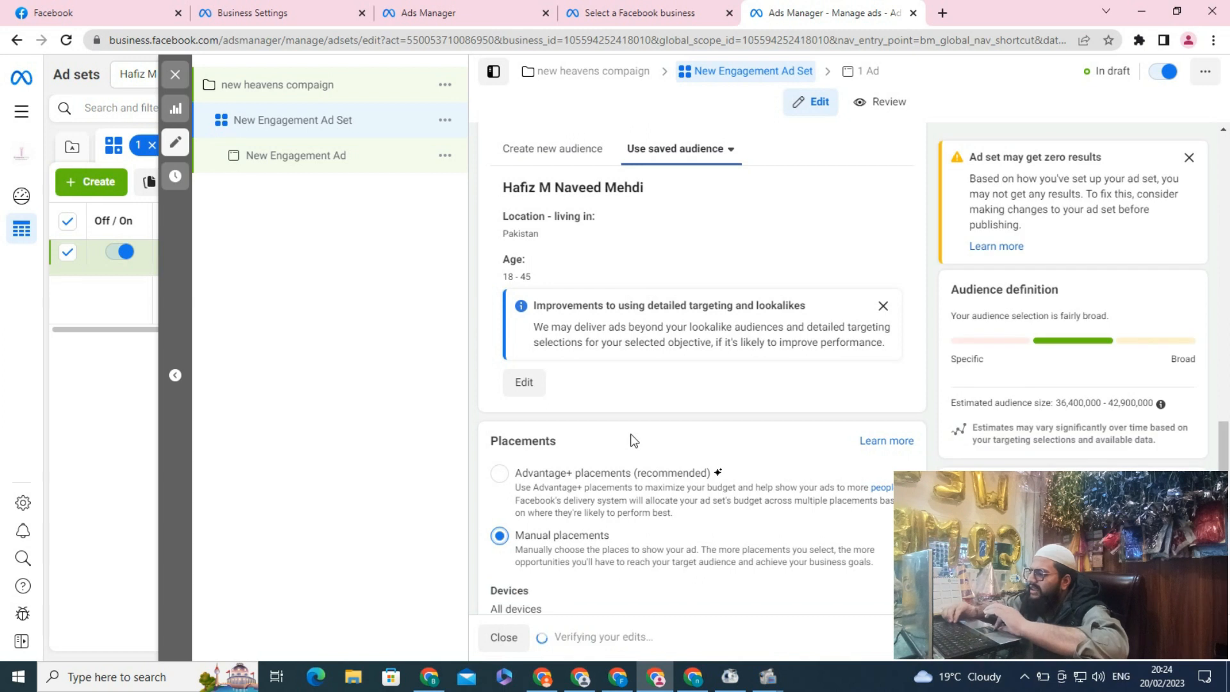
scroll(634, 442, "down", 1)
scroll(633, 442, "down", 5)
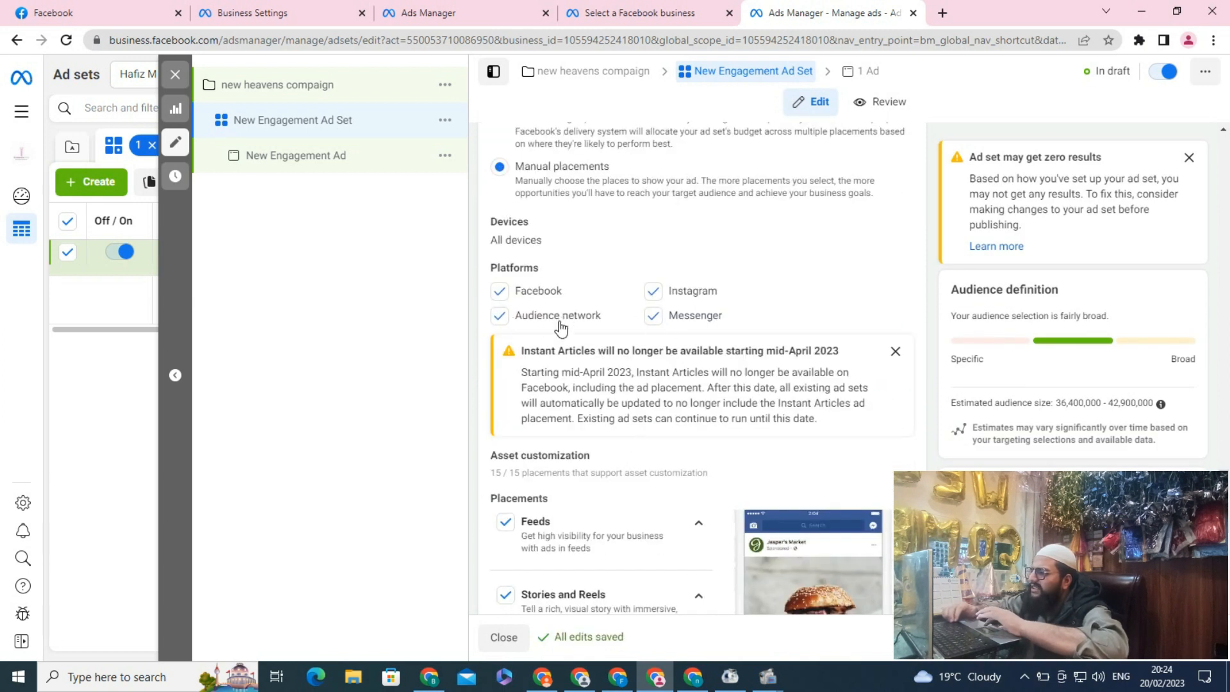
left_click(499, 316)
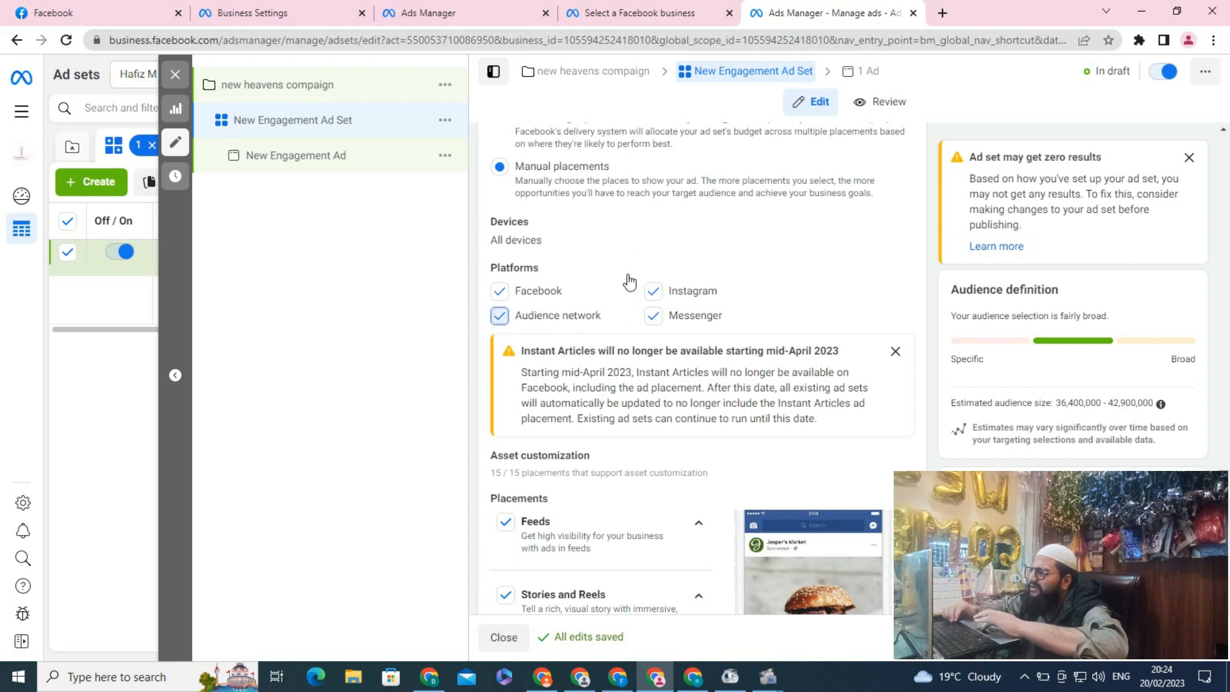
left_click(655, 293)
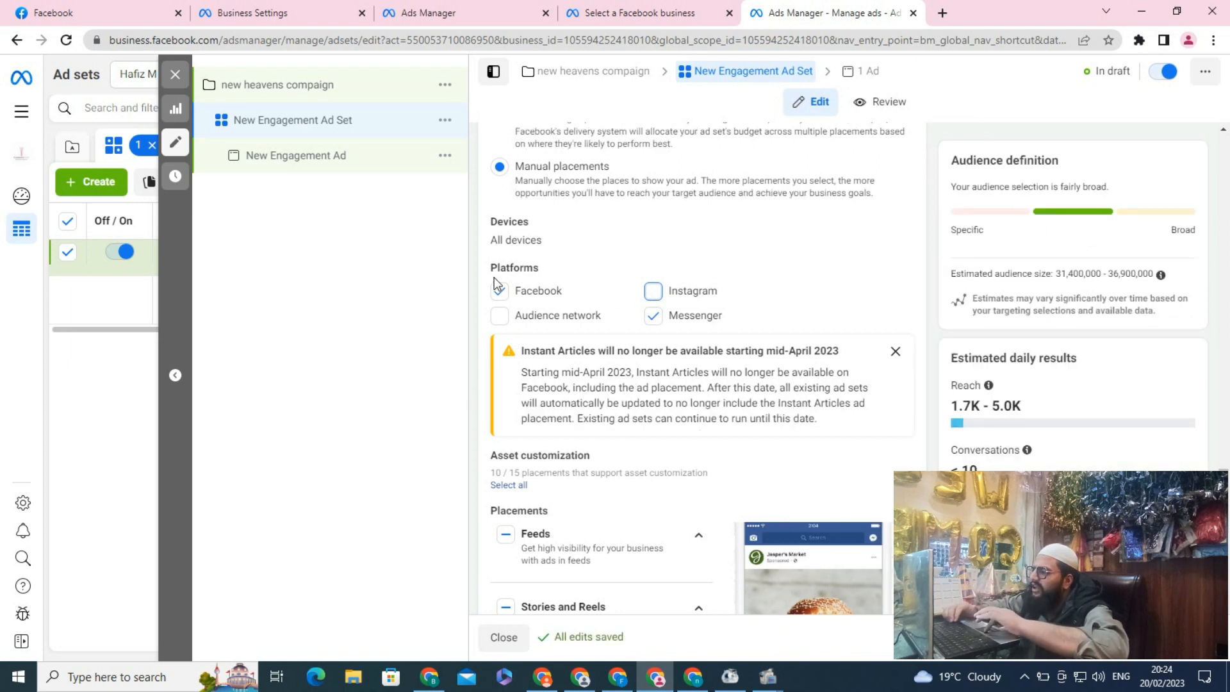
left_click(654, 317)
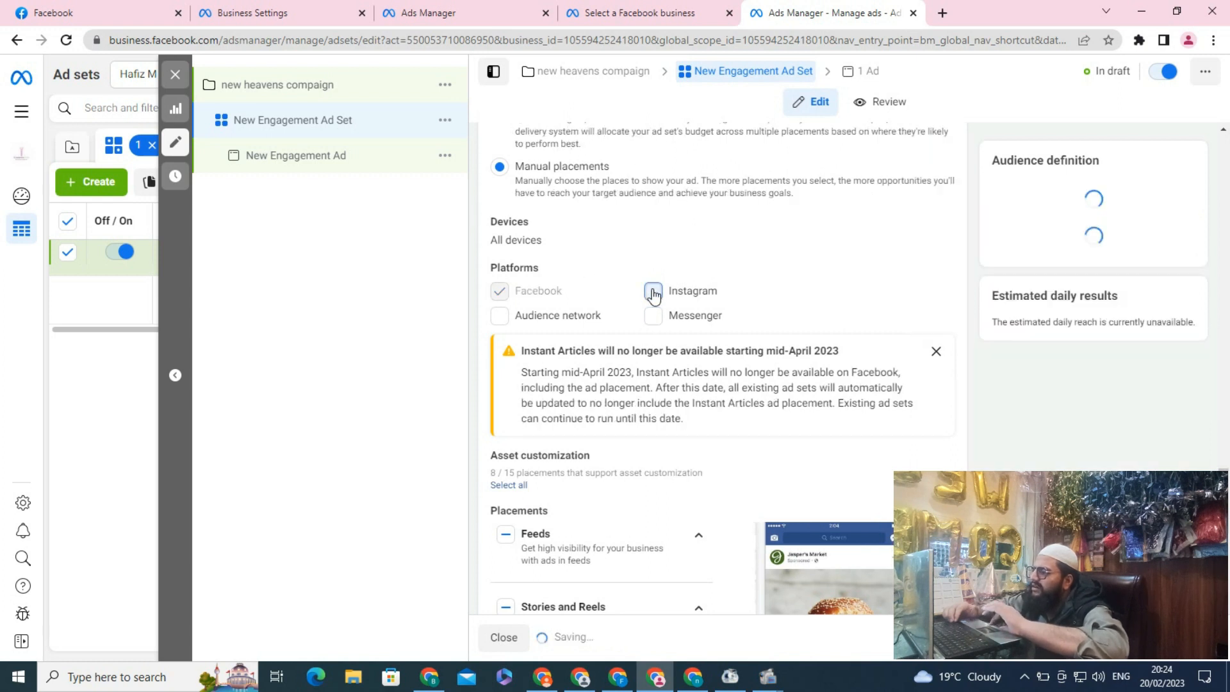
Include Instagram again alongside Facebook in the ad set's manual placement platforms and check the resulting placement list.
left_click(653, 292)
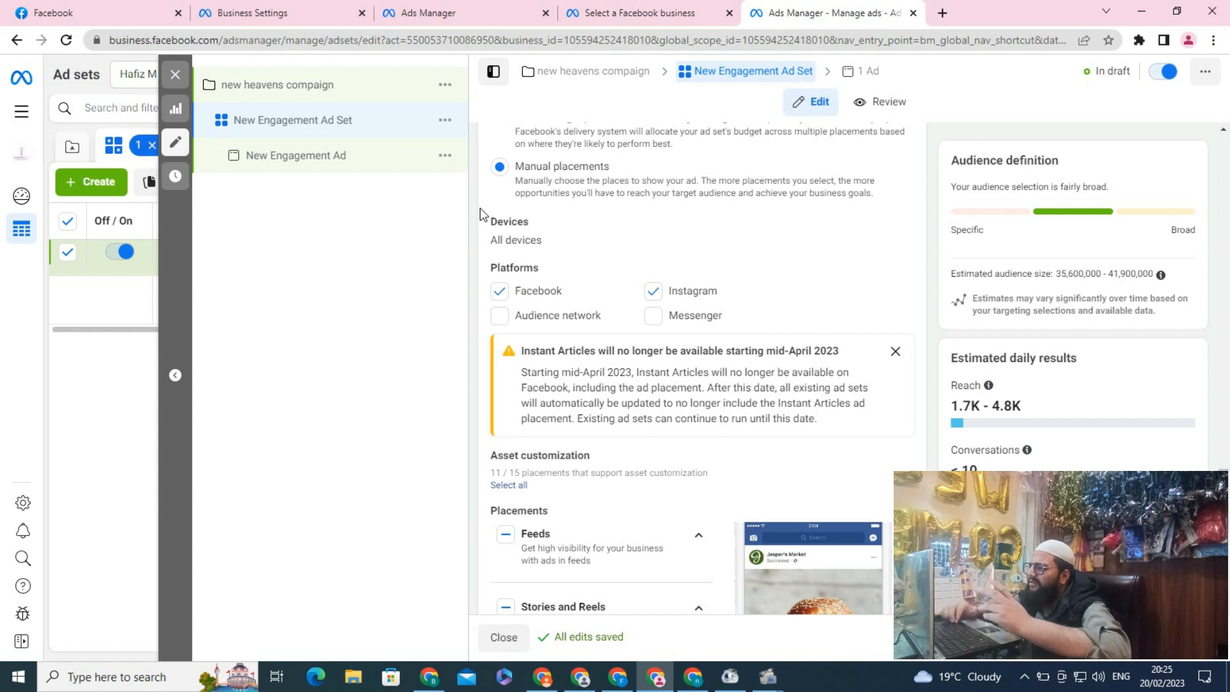
scroll(479, 208, "down", 2)
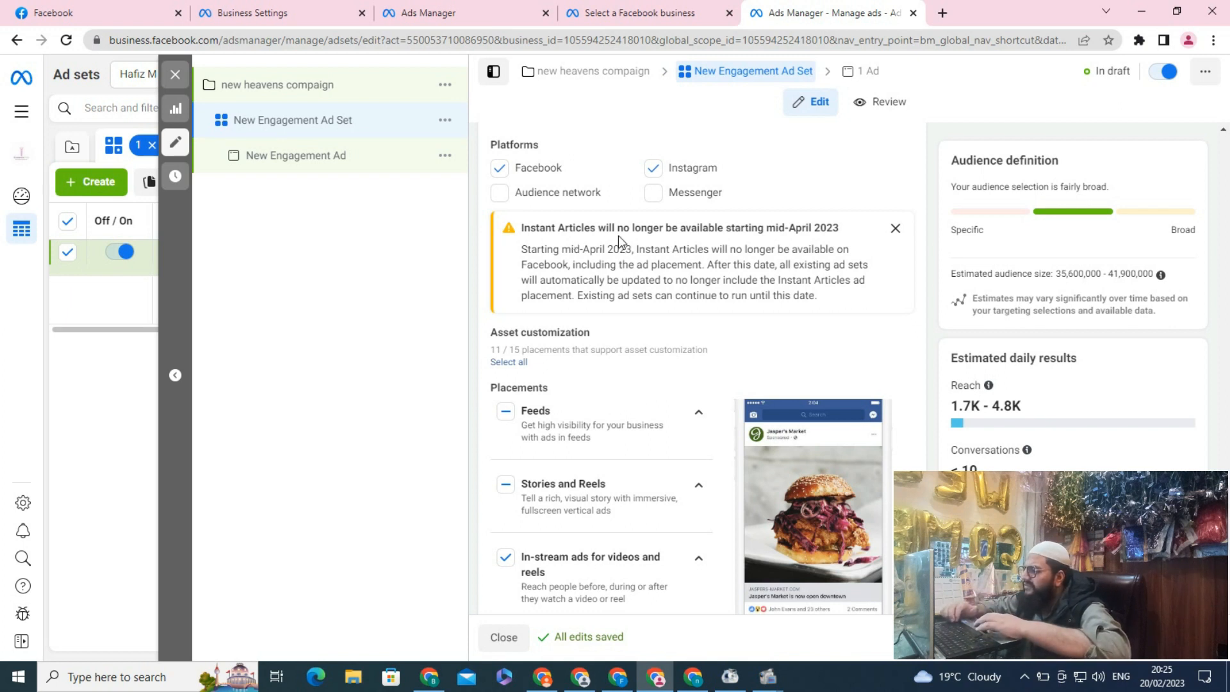
scroll(622, 234, "down", 1)
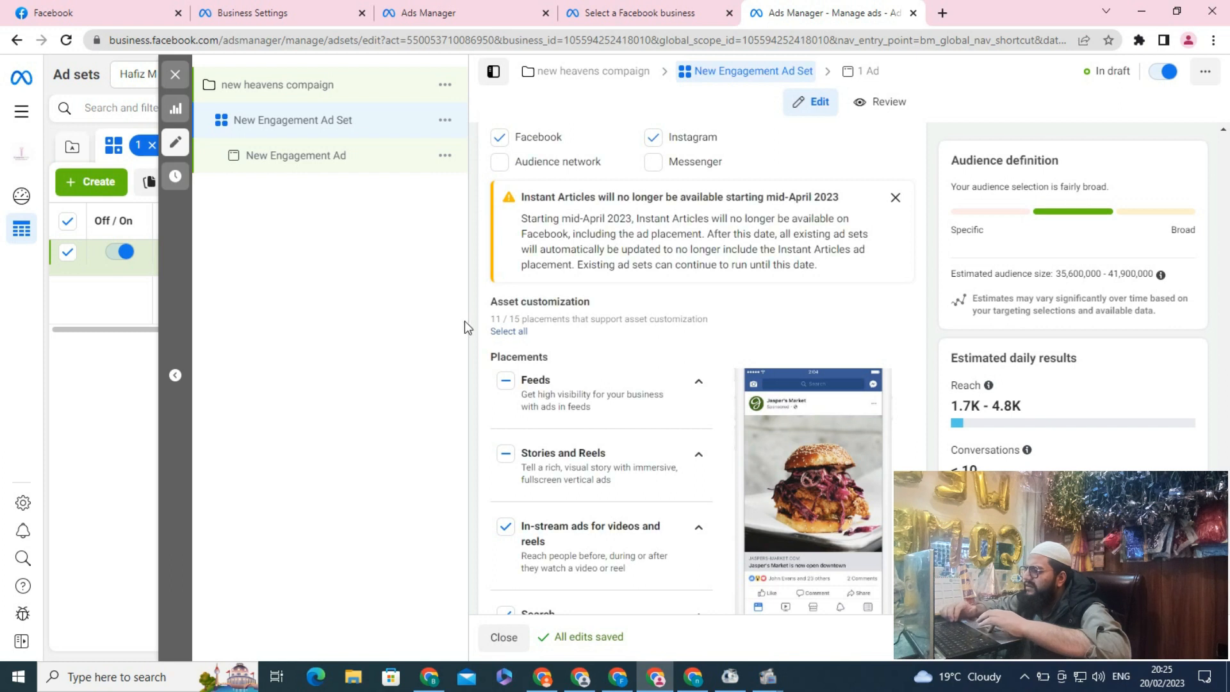
scroll(472, 352, "down", 6)
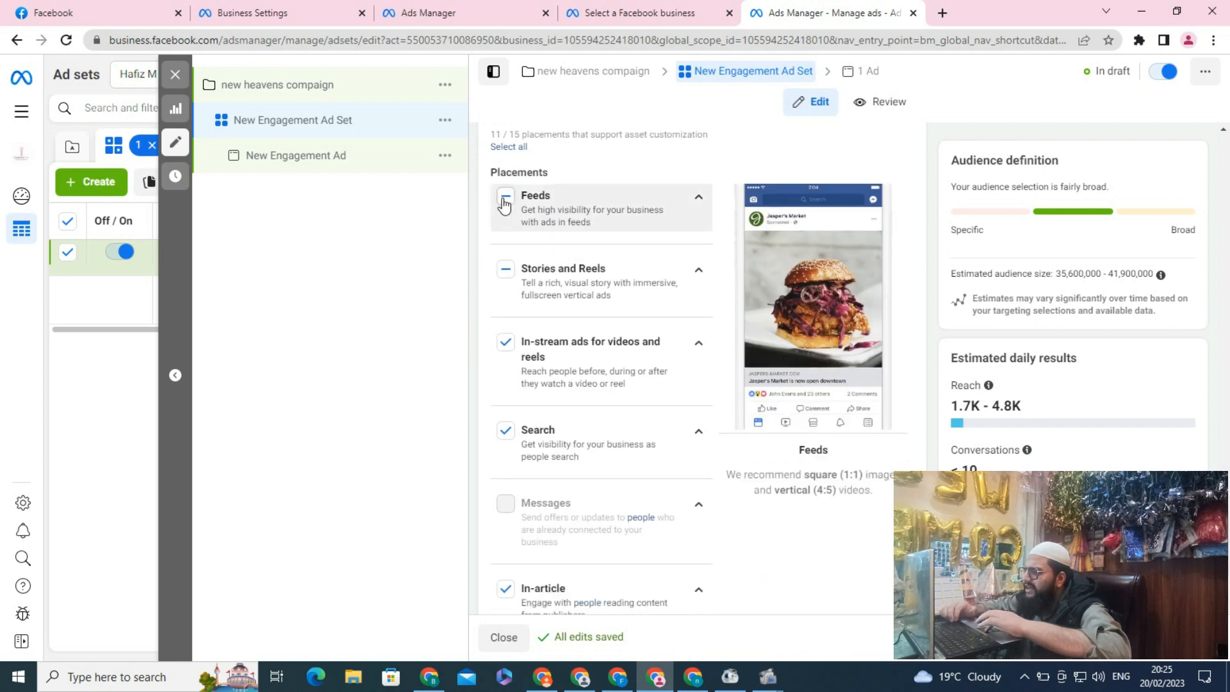
scroll(513, 333, "down", 6)
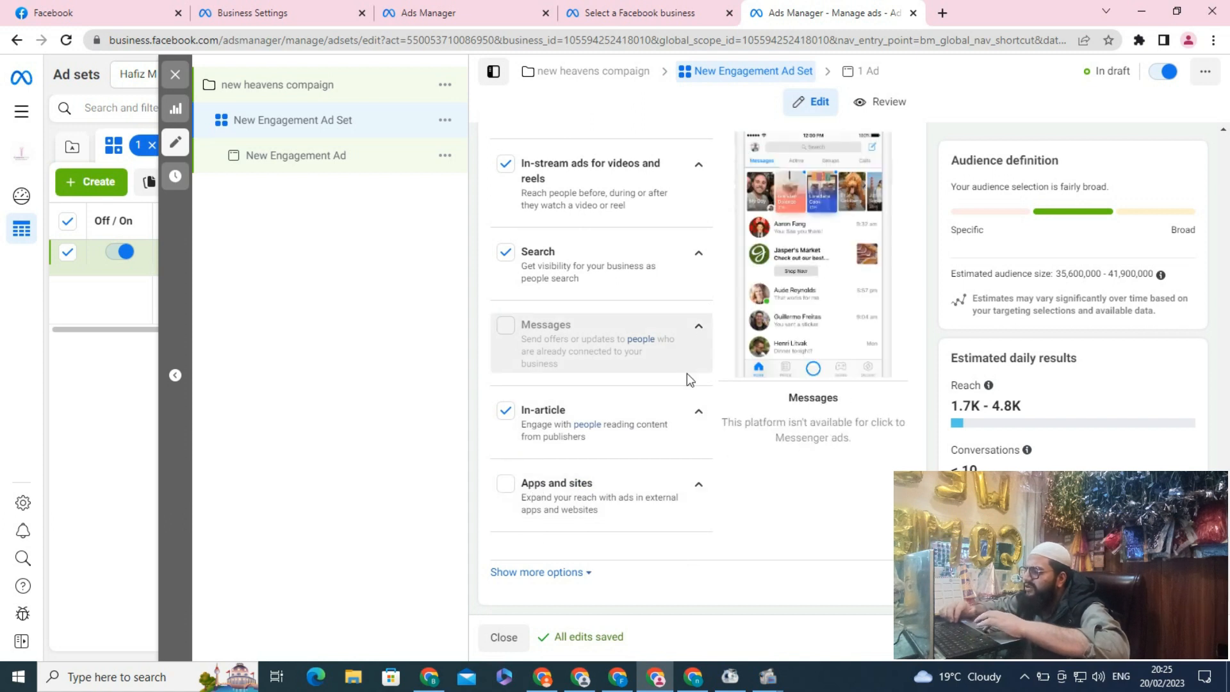
Expand the additional placement options and review the mobile device, skippable ad and brand safety settings.
left_click(578, 573)
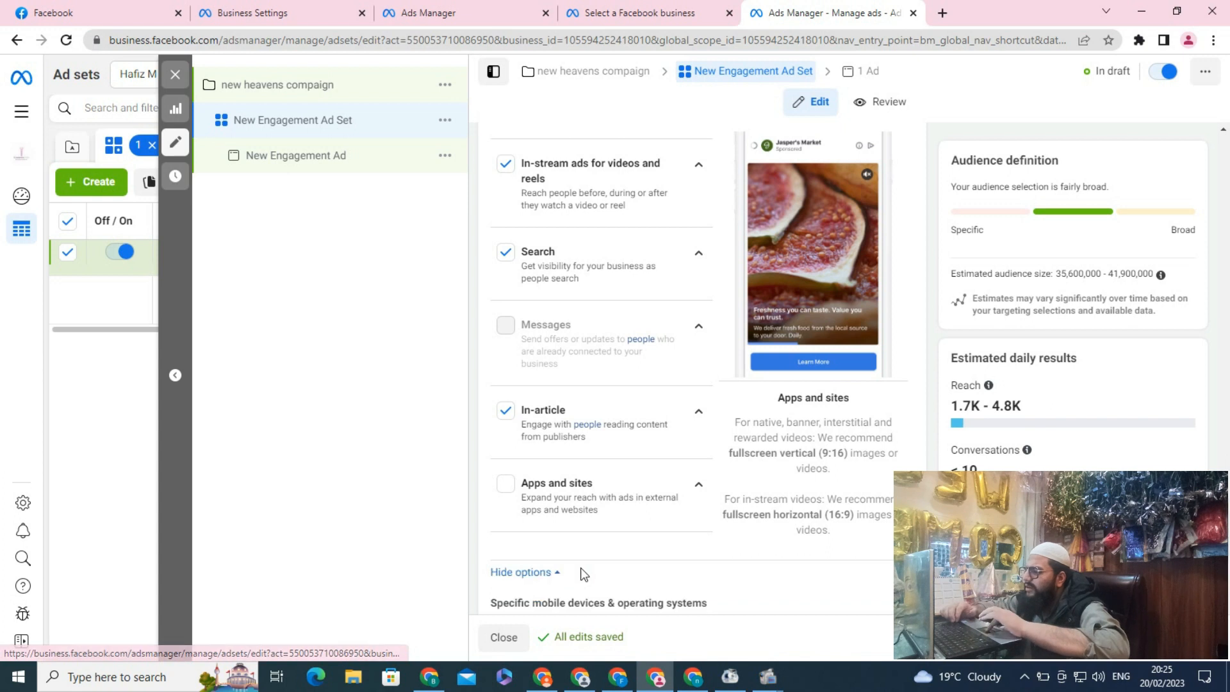
scroll(615, 550, "down", 5)
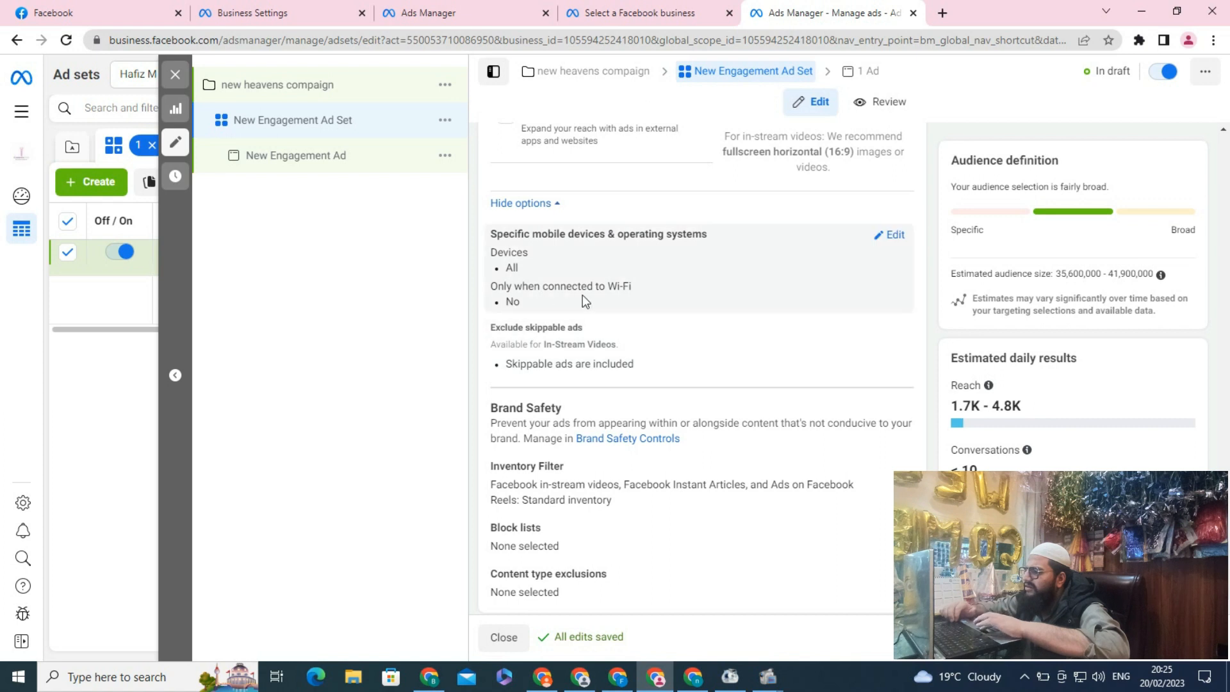
scroll(495, 390, "down", 1)
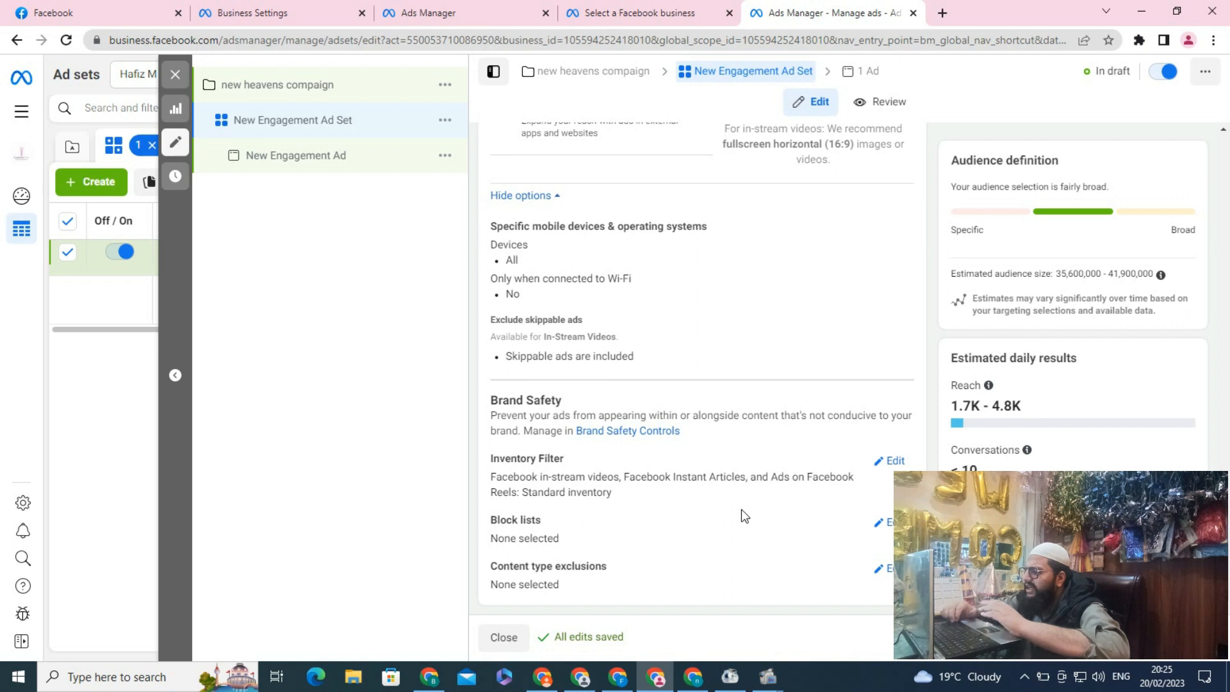
scroll(742, 516, "up", 7)
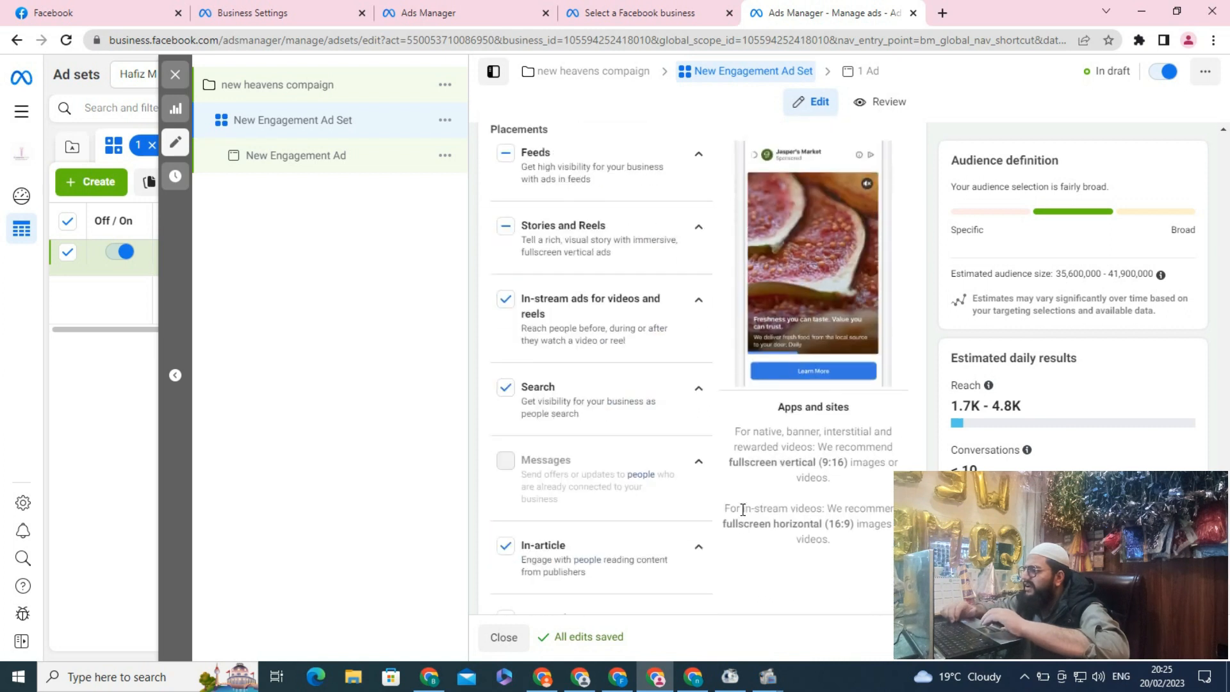
scroll(742, 509, "up", 7)
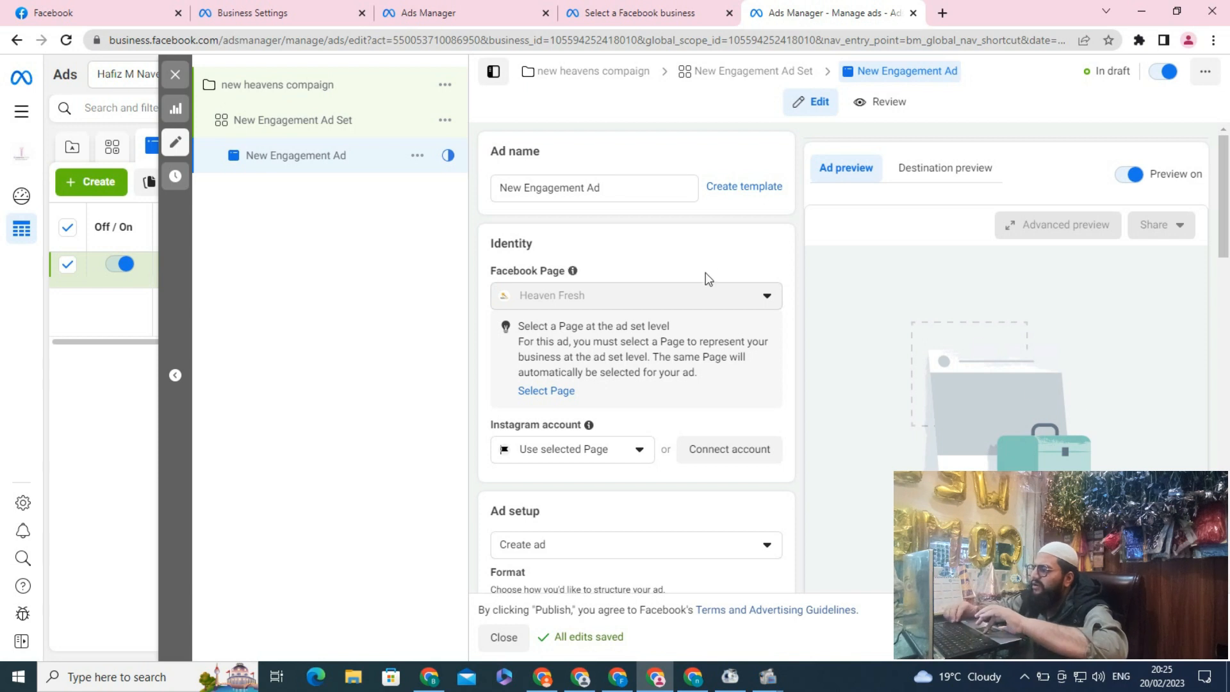
Upload the image 1999 from the Downloads folder and set it as the media of the New Engagement Ad.
scroll(687, 251, "down", 3)
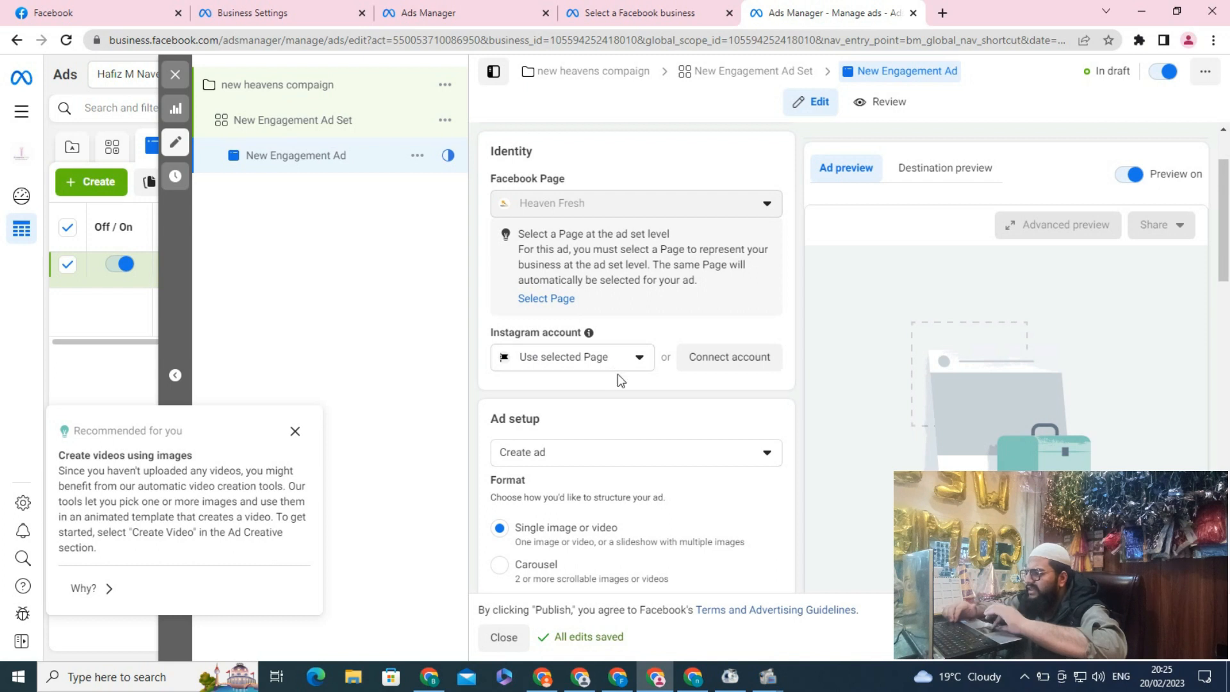
scroll(617, 375, "down", 3)
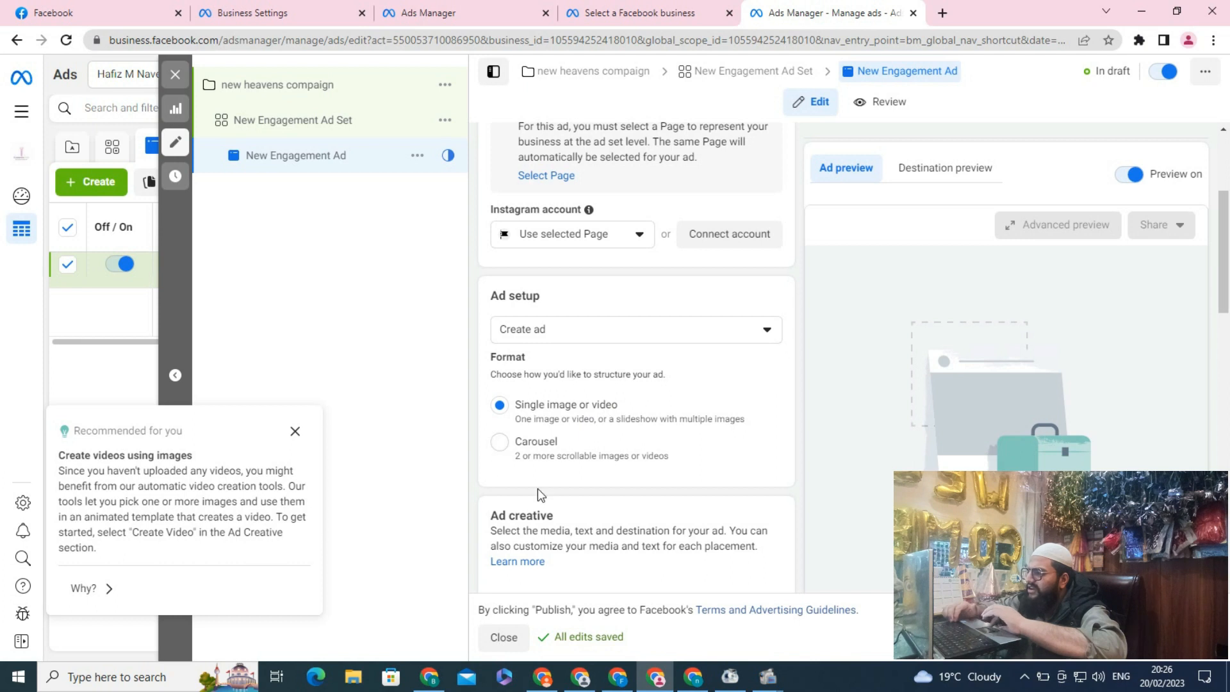
scroll(538, 493, "down", 3)
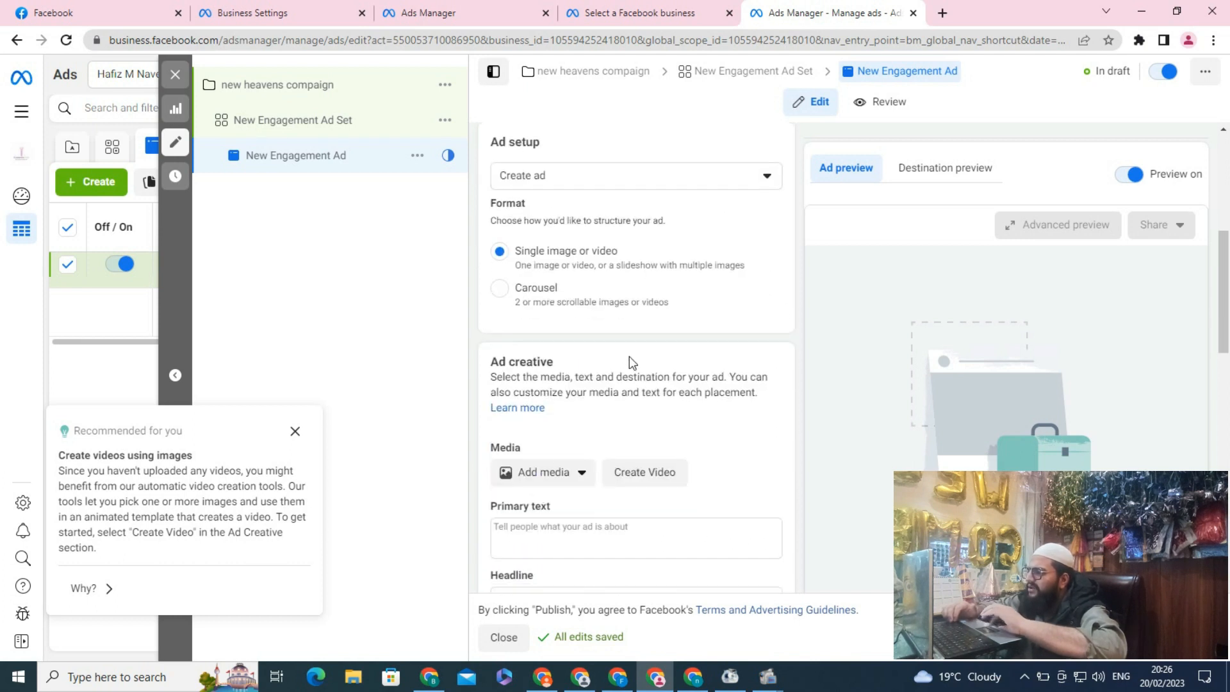
scroll(631, 362, "down", 2)
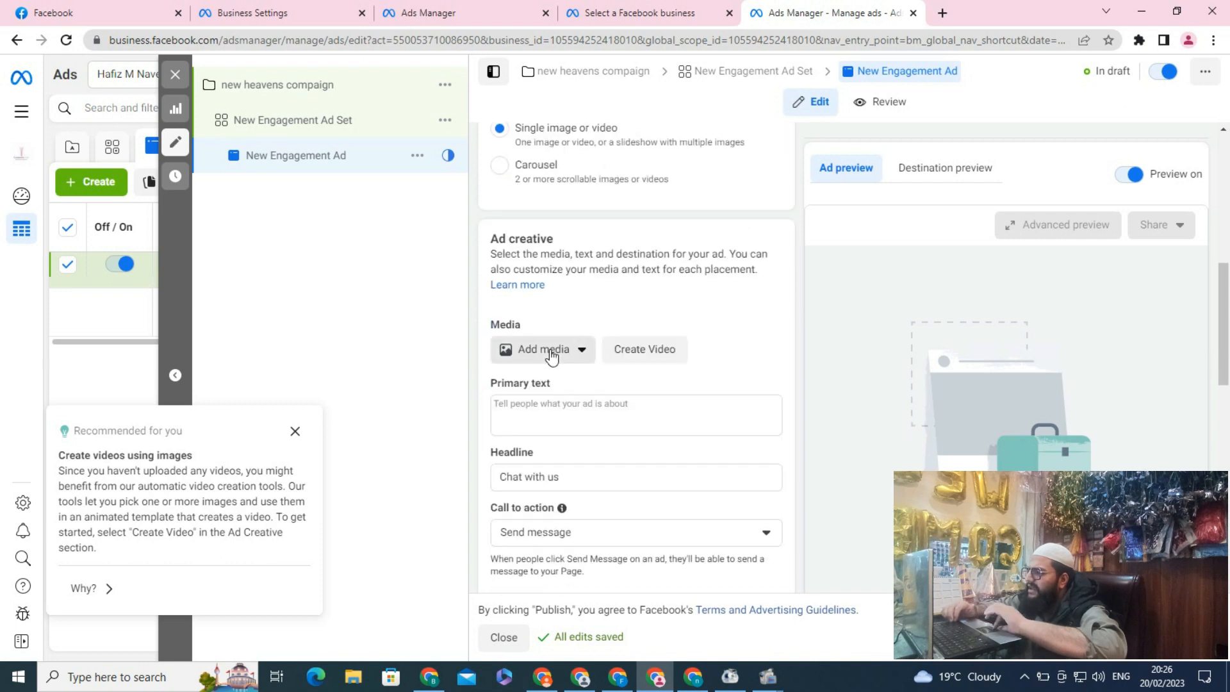
left_click(552, 357)
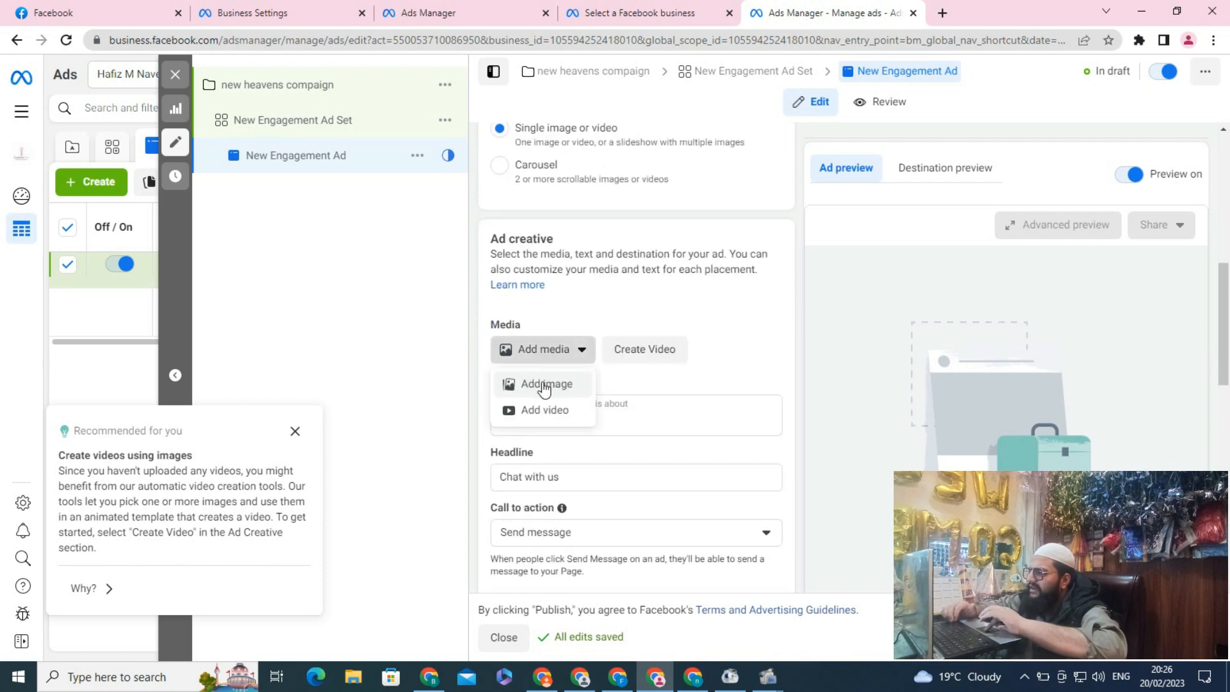
left_click(545, 387)
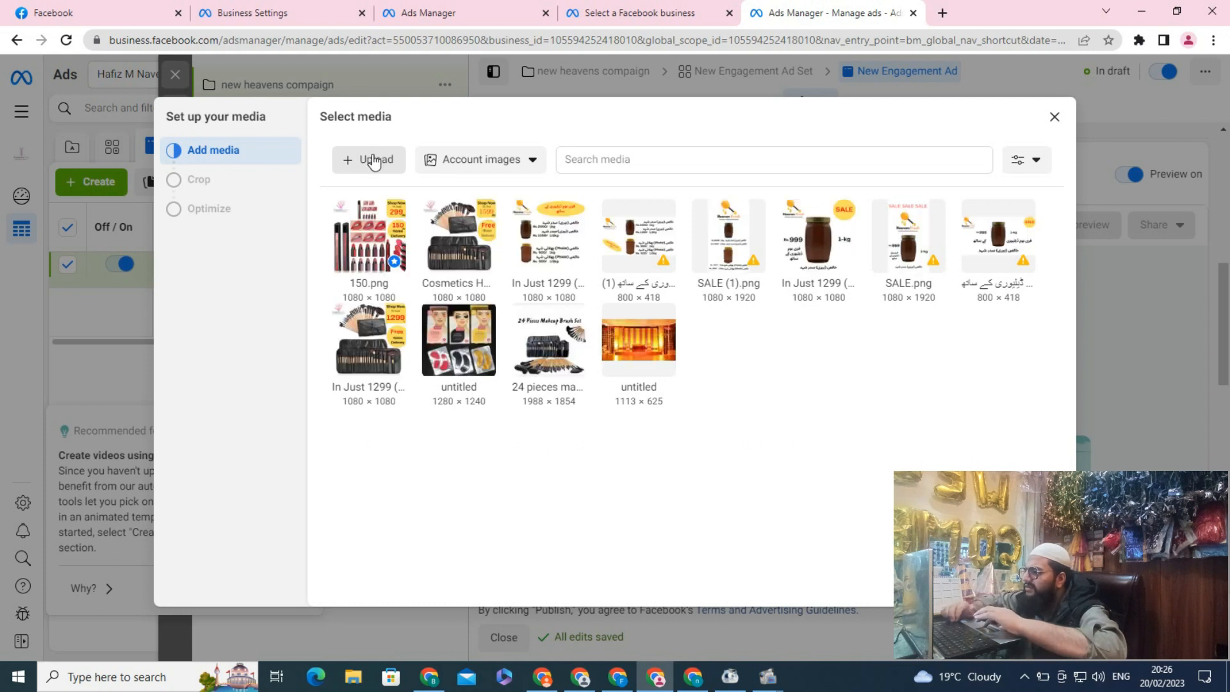
left_click(374, 160)
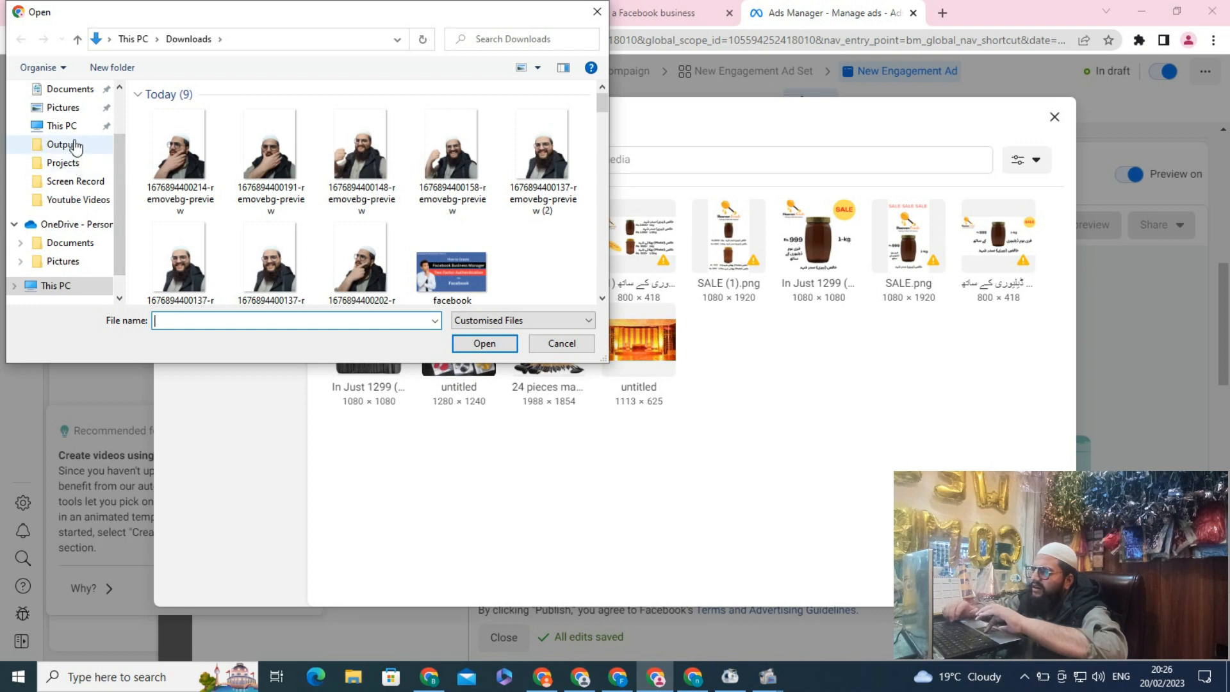
scroll(118, 103, "up", 2)
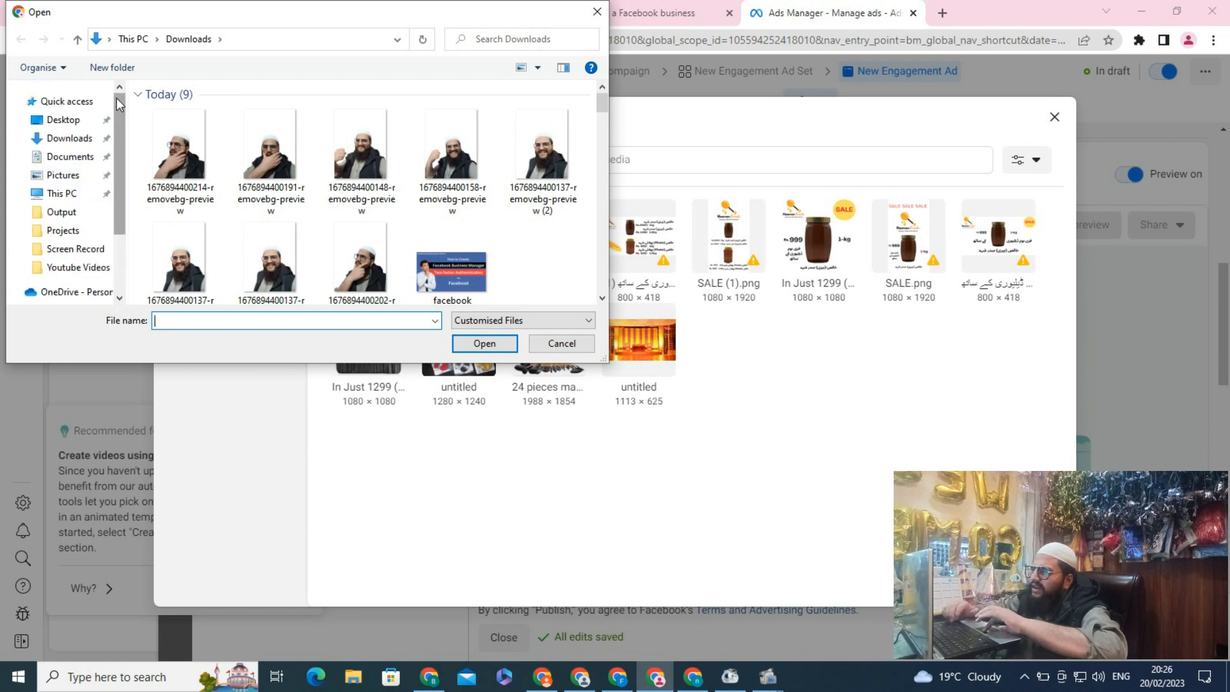
left_click(69, 140)
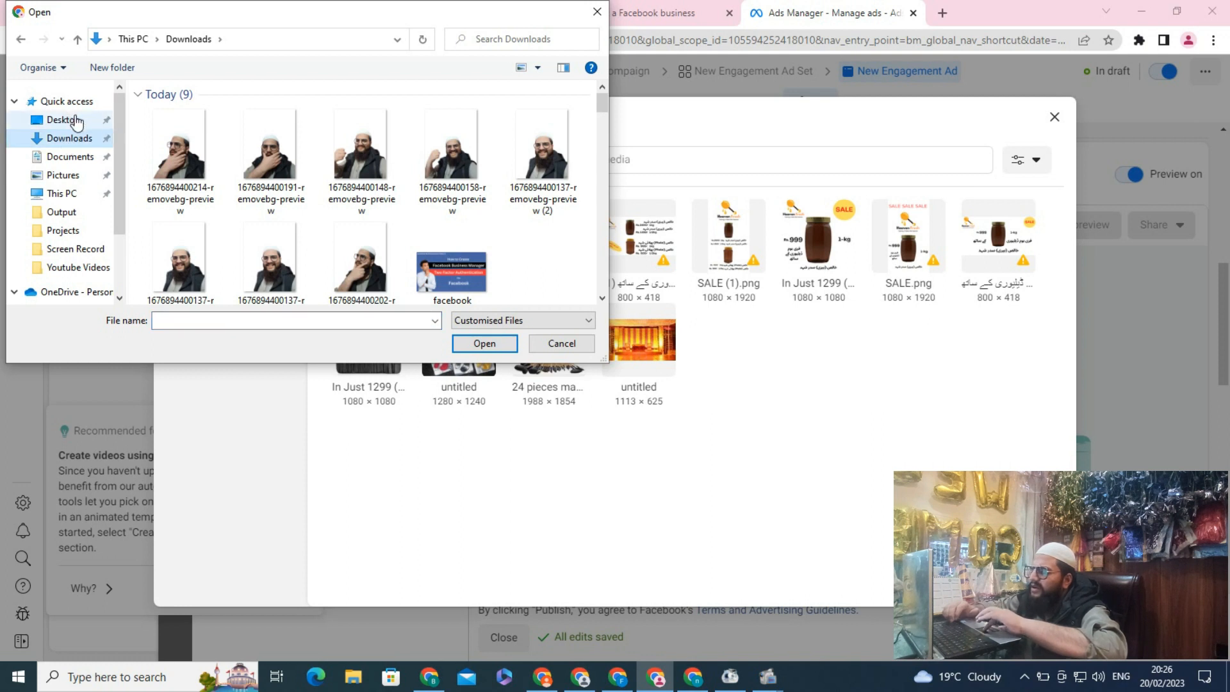
scroll(449, 160, "down", 5)
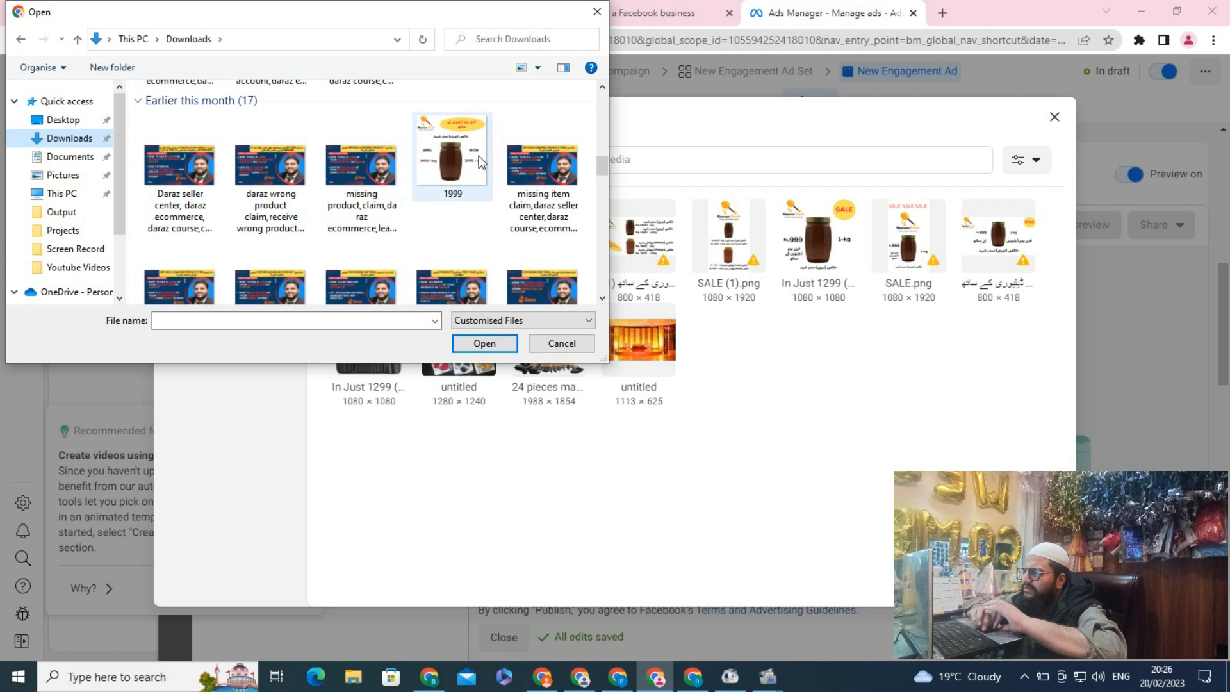
left_click(468, 156)
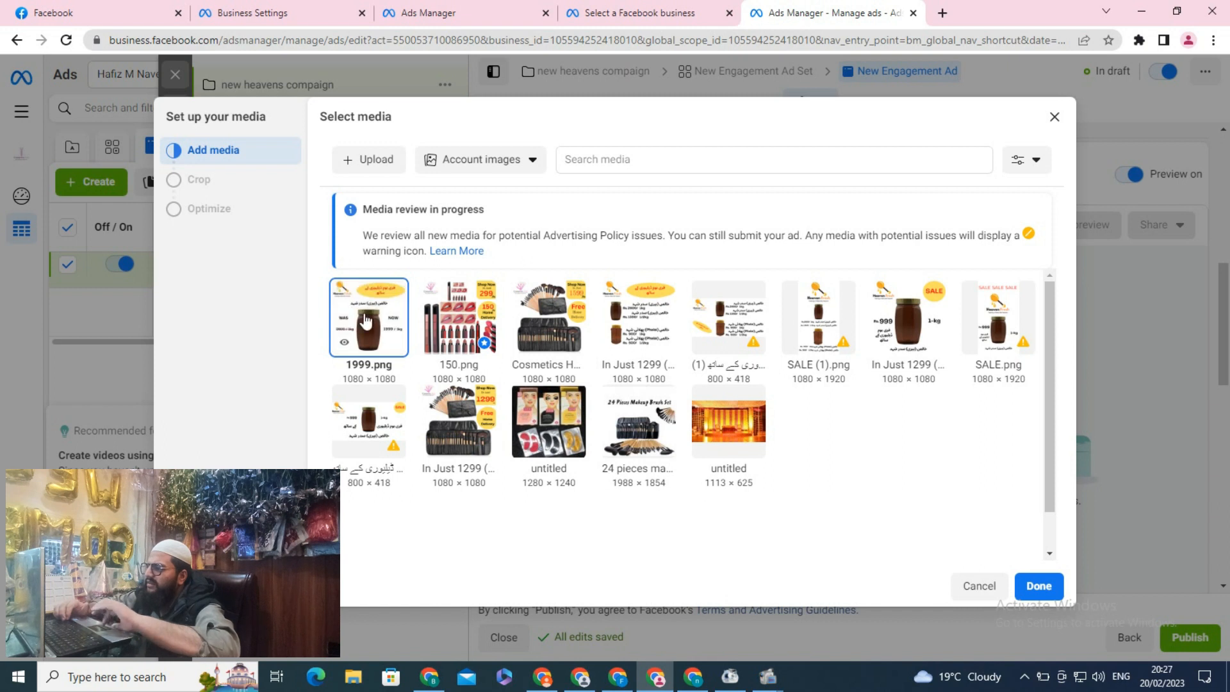
left_click(1039, 586)
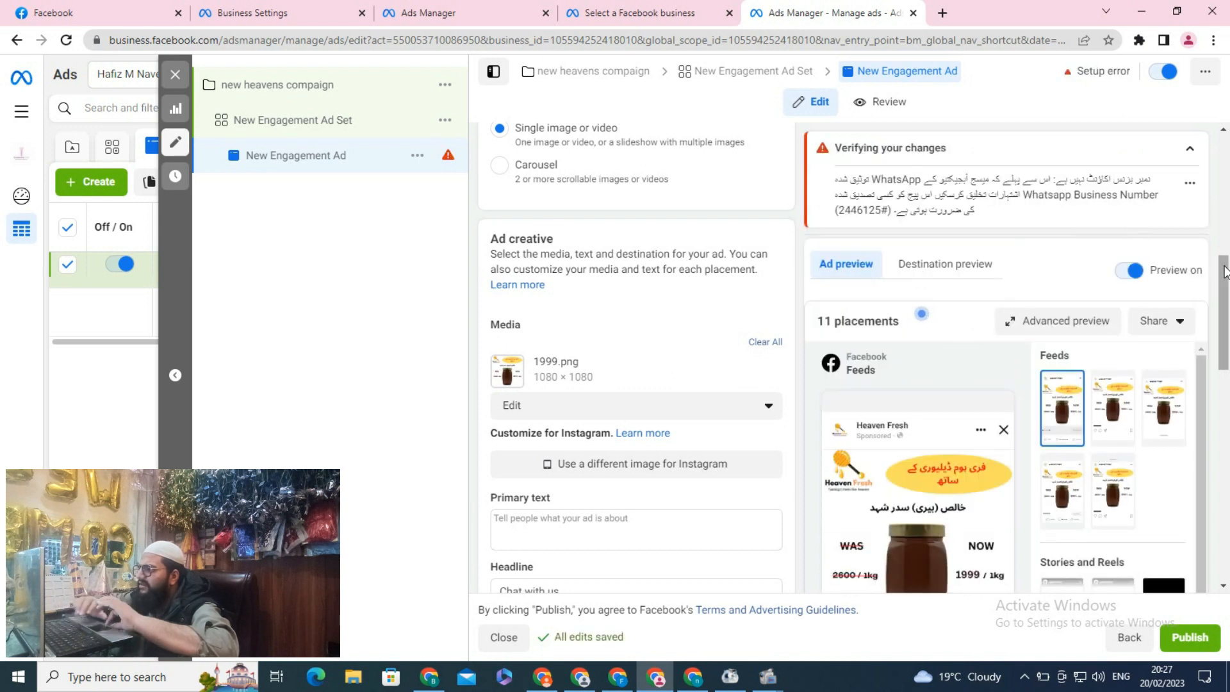
Set the ad's primary text to "Big Bee Berry Honey Available in just 1999 per kg with free delivery nation wide.".
left_click_drag(1224, 271, 1224, 298)
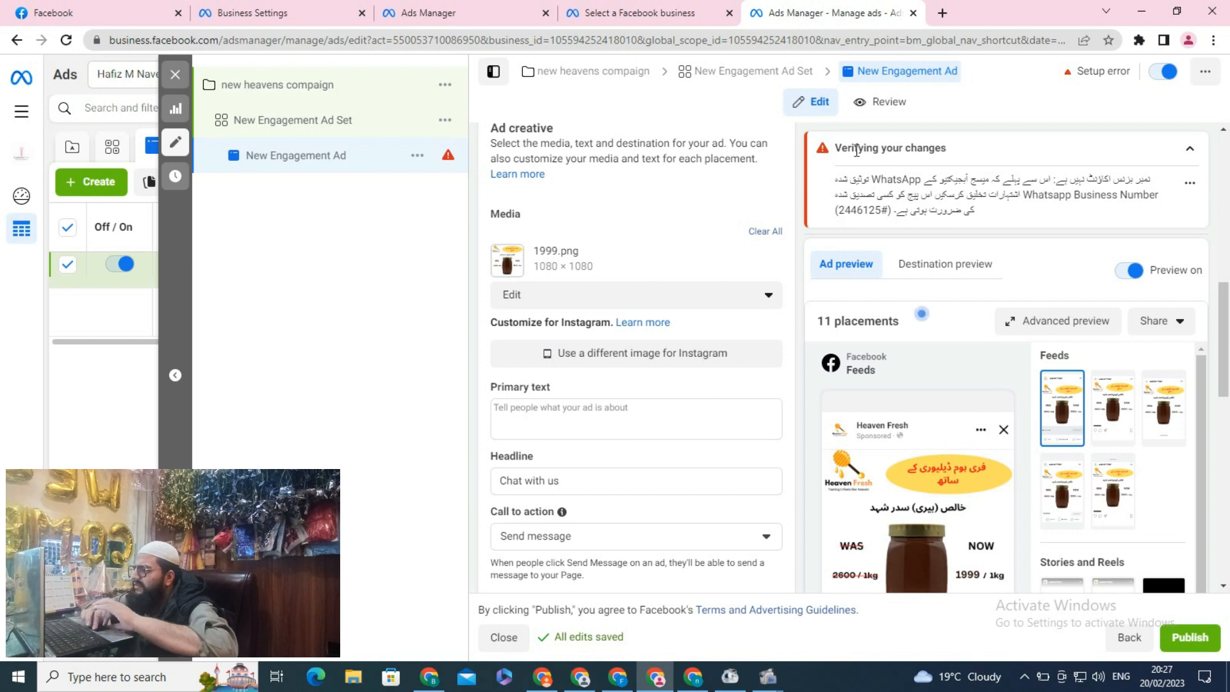
left_click_drag(1226, 330, 1226, 293)
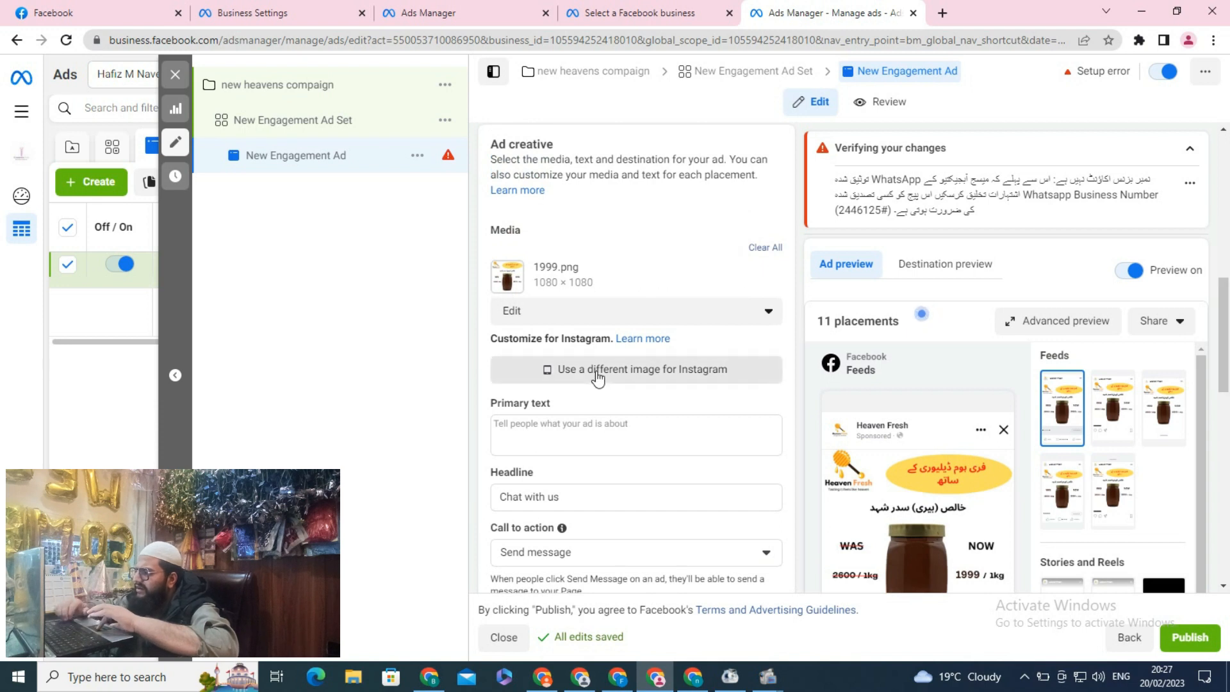
left_click(559, 428)
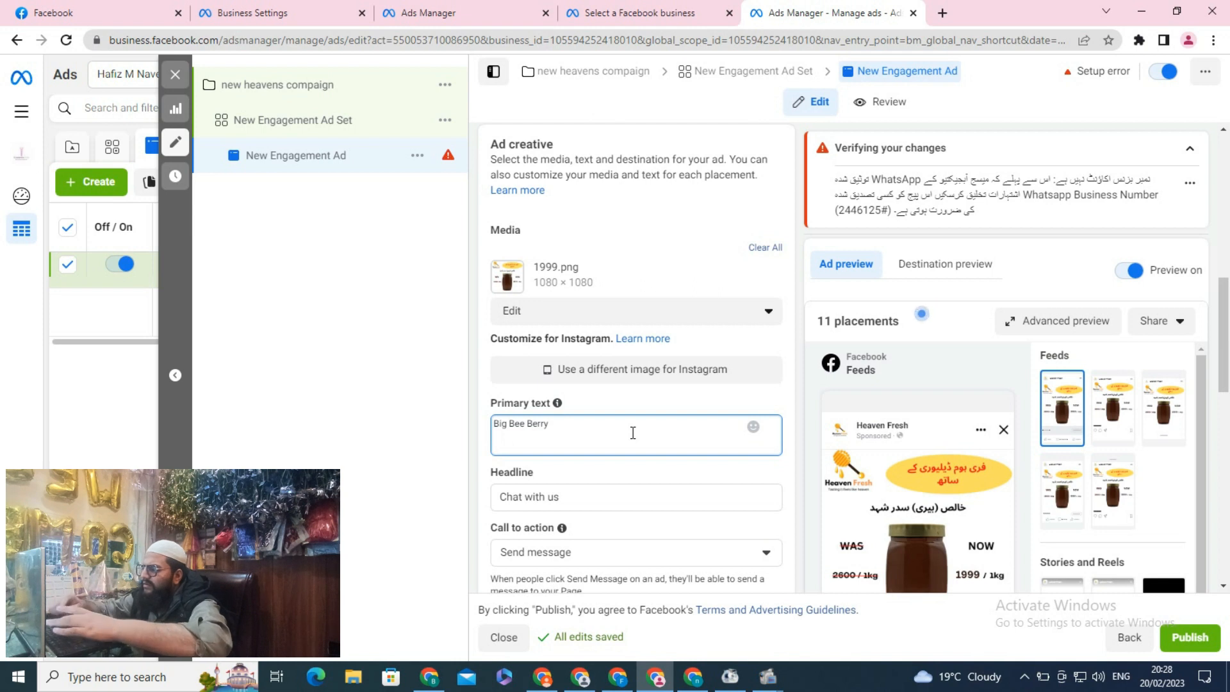
type("Honey Available in just")
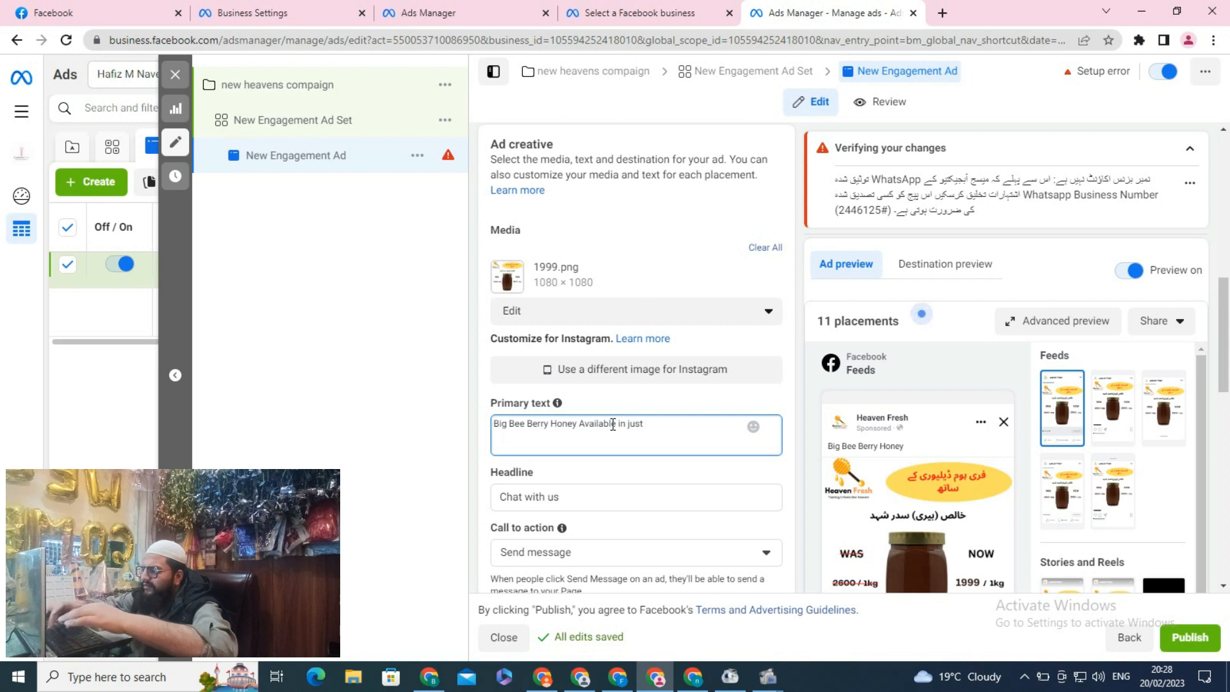
type("1999")
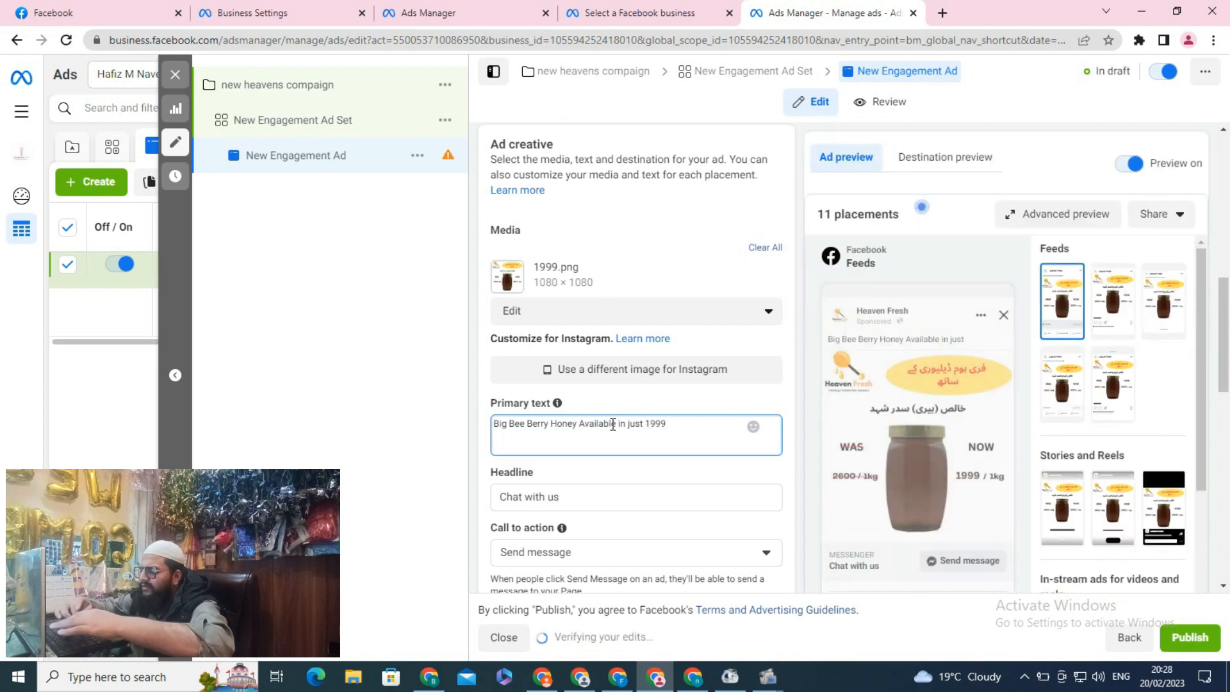
type(" per kg")
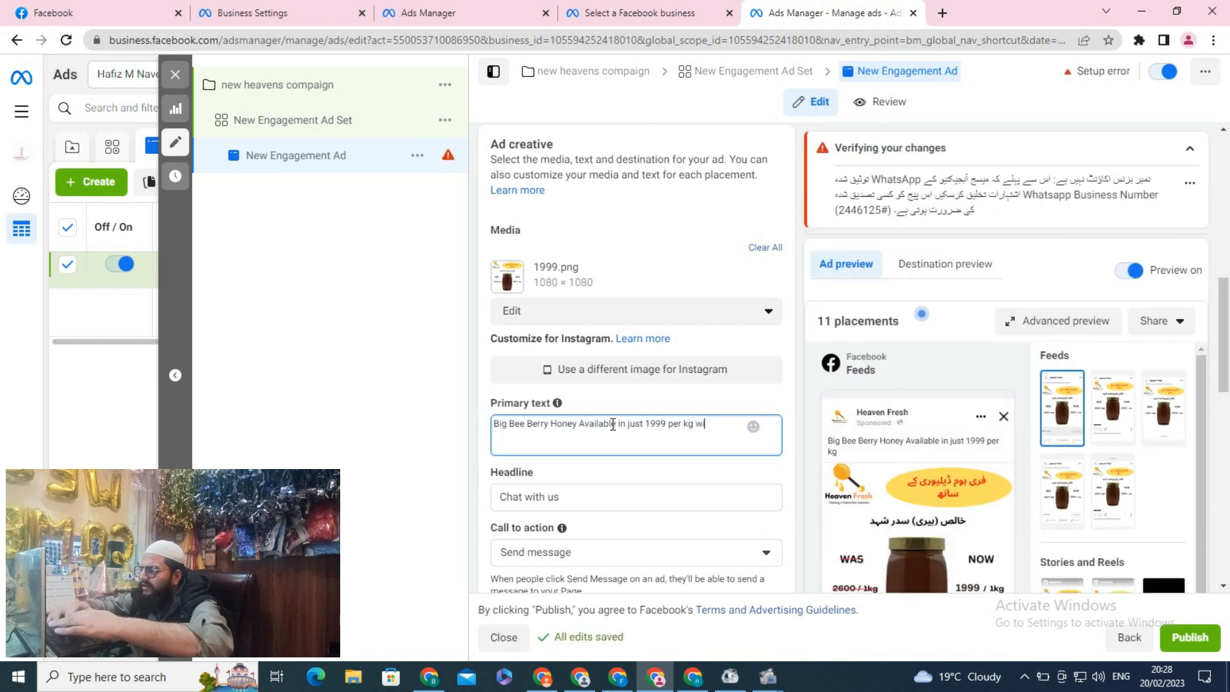
type("with free del")
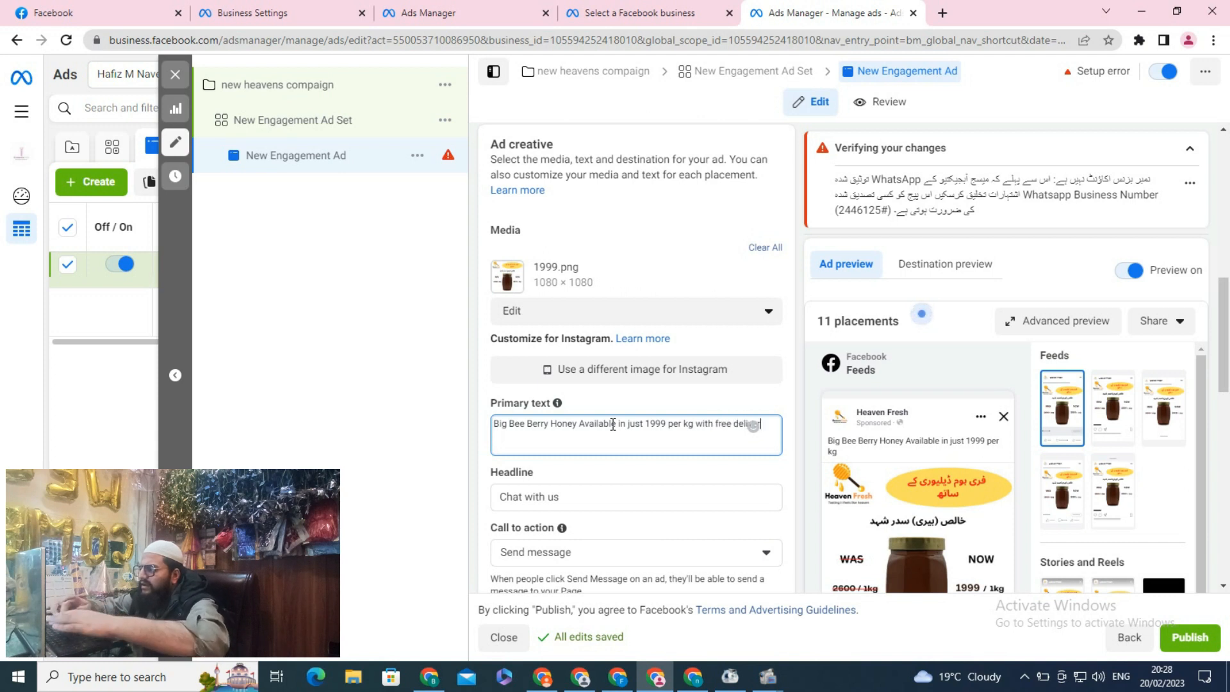
type("ivery nation wide")
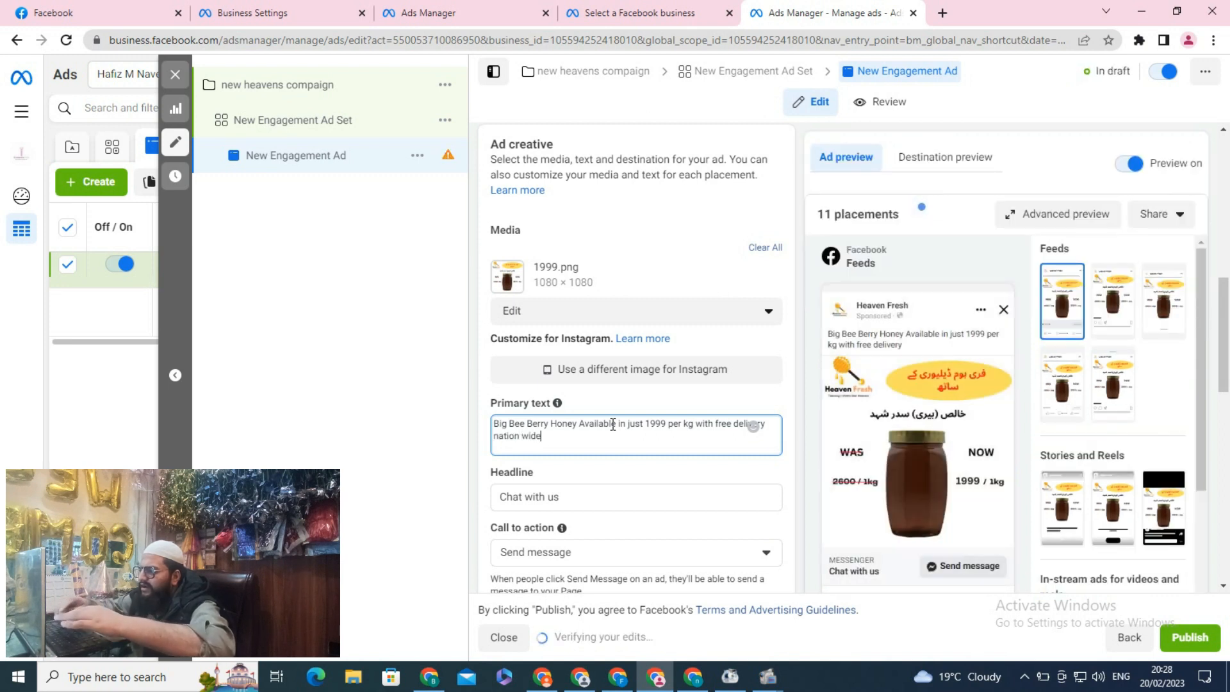
type(".")
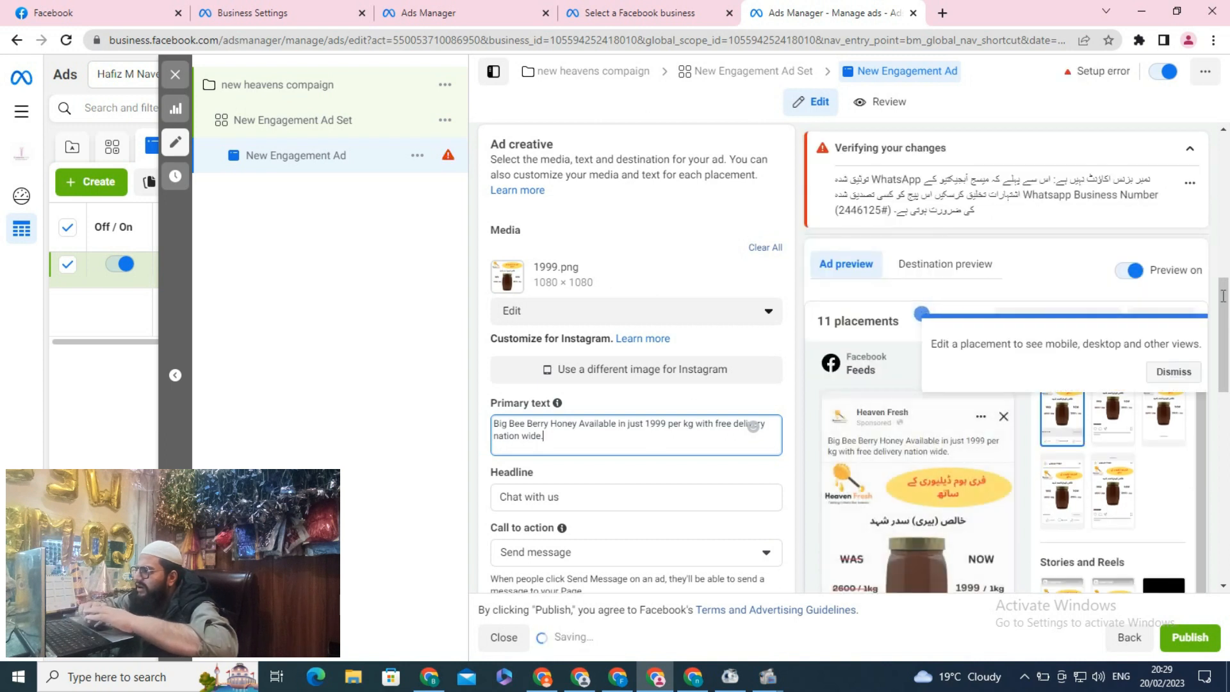
Examine the ad's available call-to-action options without changing the selection, and open the headline for editing.
left_click_drag(1227, 314, 1229, 342)
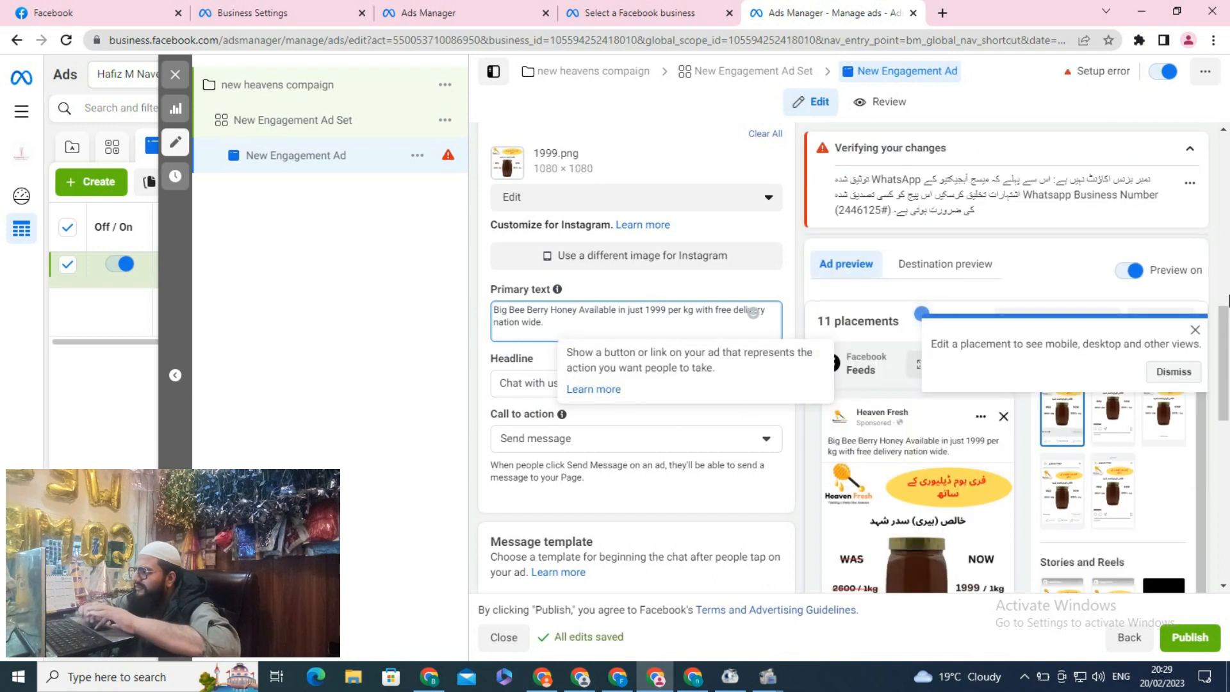
left_click_drag(1224, 322, 1224, 348)
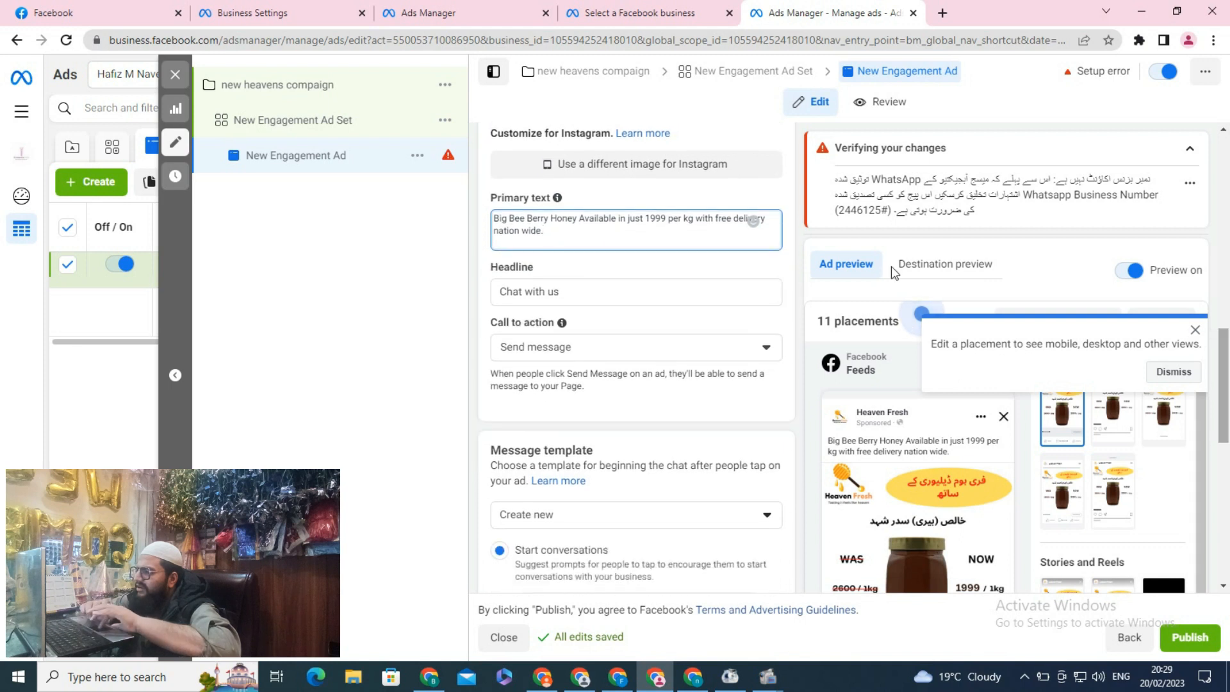
left_click(689, 353)
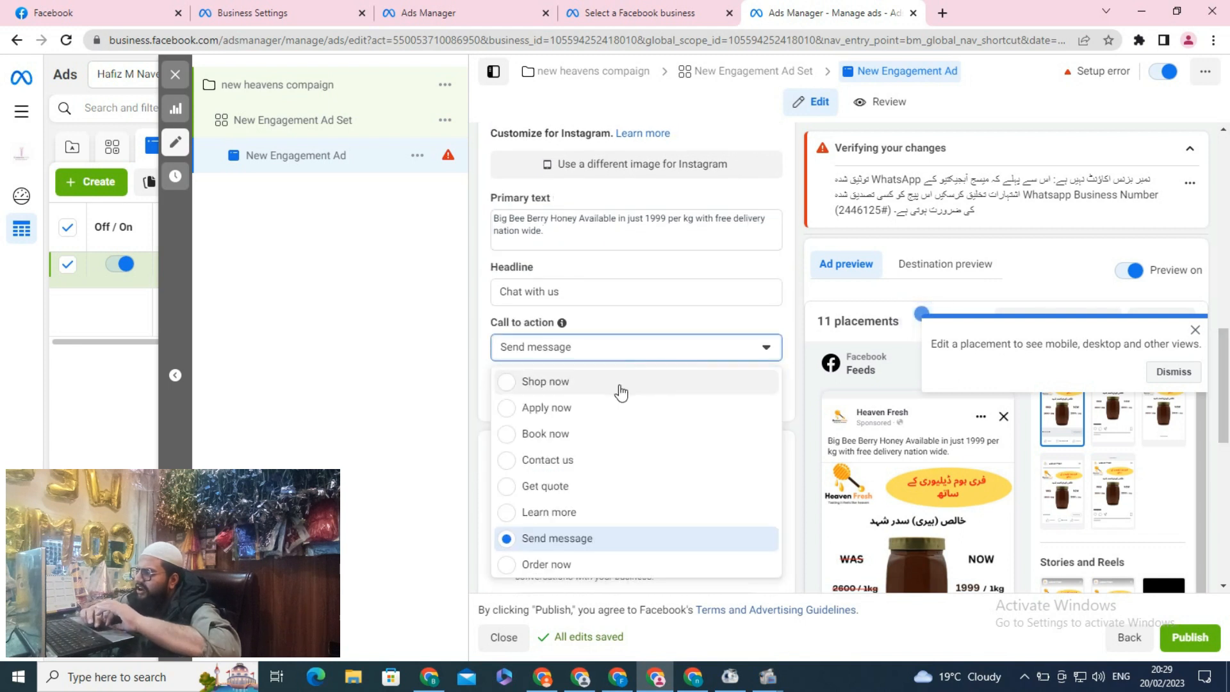
left_click(633, 331)
left_click(637, 294)
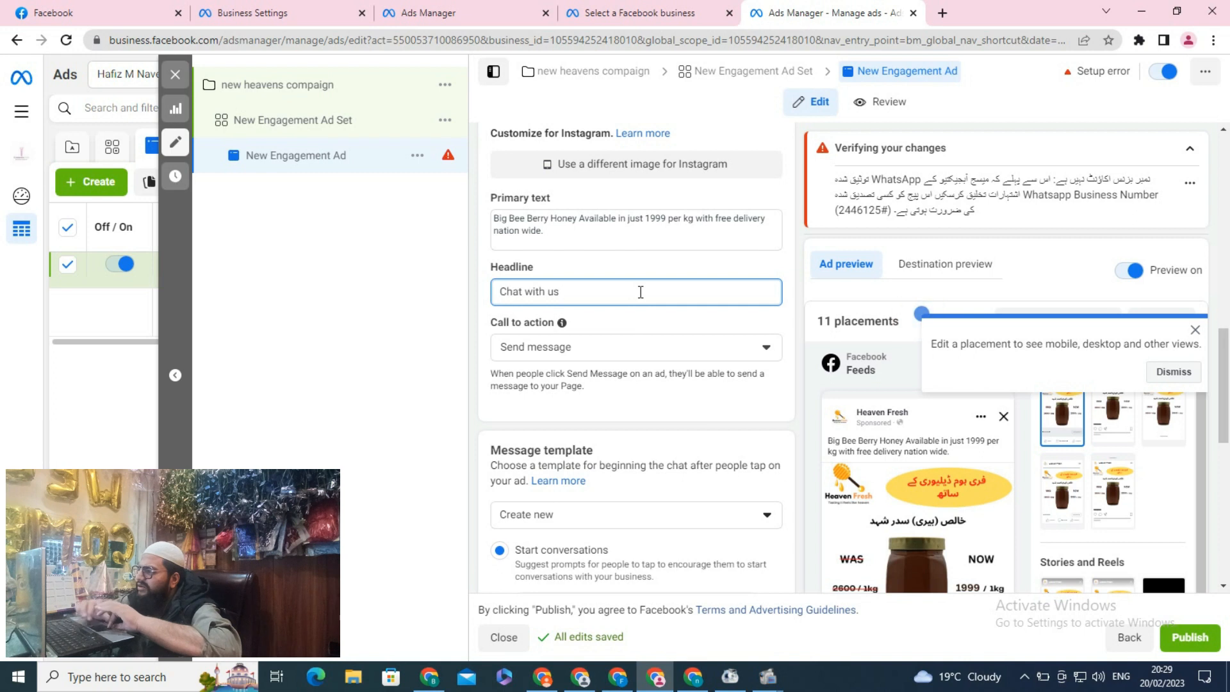
Replace the ad's headline with "Berry Honey".
key("BackSpace")
key("BackSpace")
key("BackSpace")
key("BackSpace")
key("BackSpace")
key("BackSpace")
key("BackSpace")
key("BackSpace")
key("BackSpace")
key("BackSpace")
key("BackSpace")
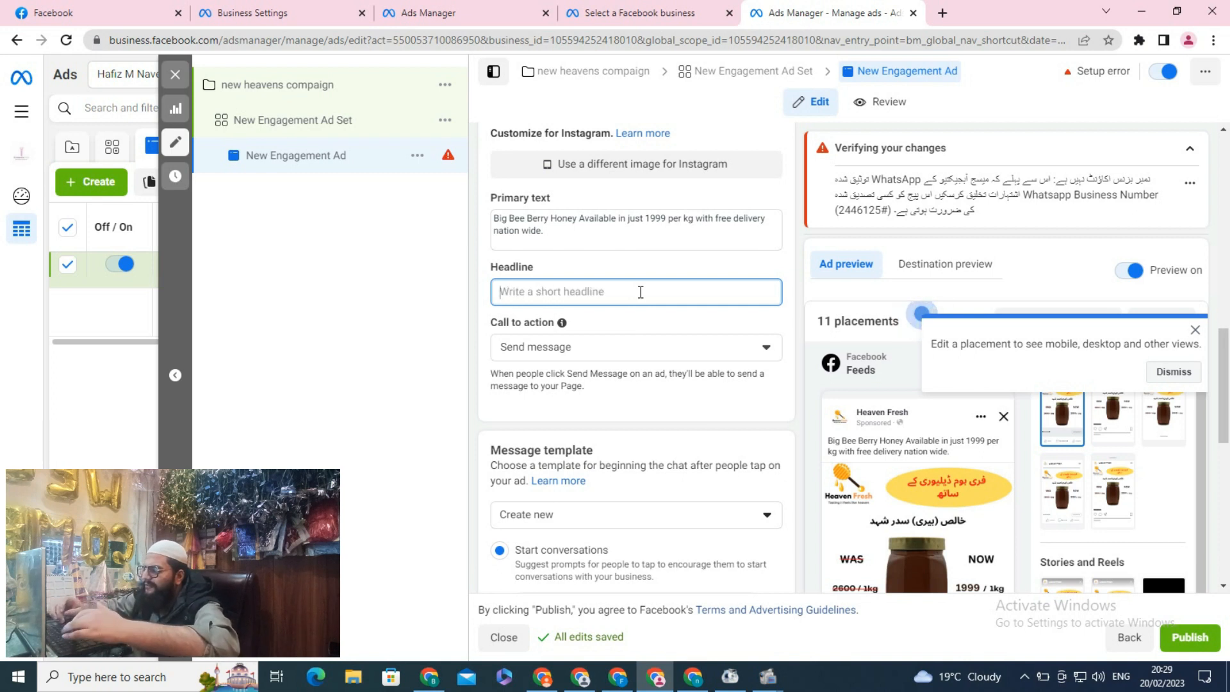
type("Berry")
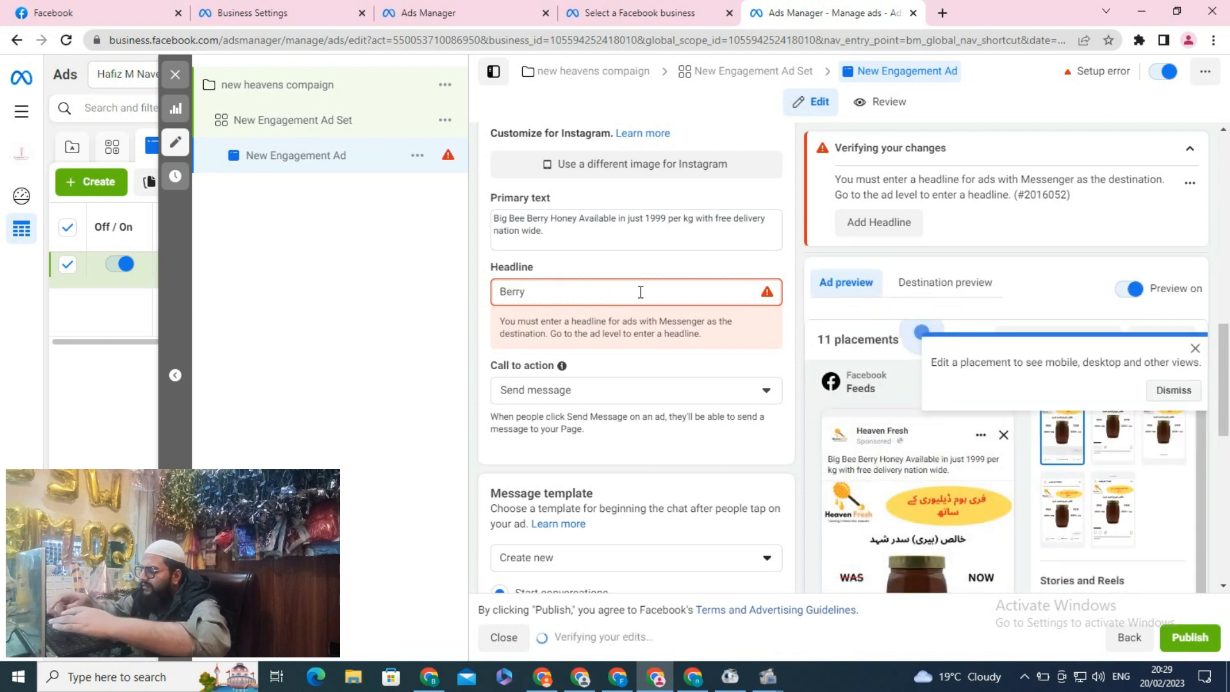
type(" Honey")
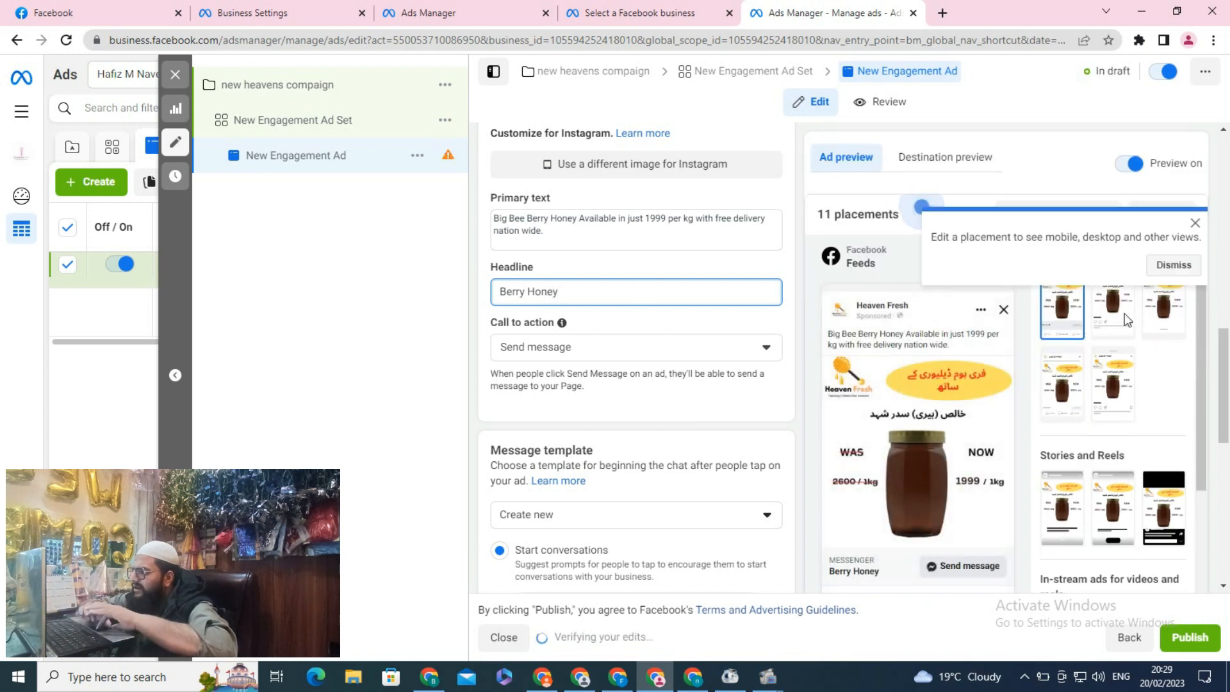
Try the Automated chat option for the ad's message template and dismiss its Messenger-only warning.
left_click_drag(1224, 350, 1224, 420)
scroll(467, 266, "up", 2)
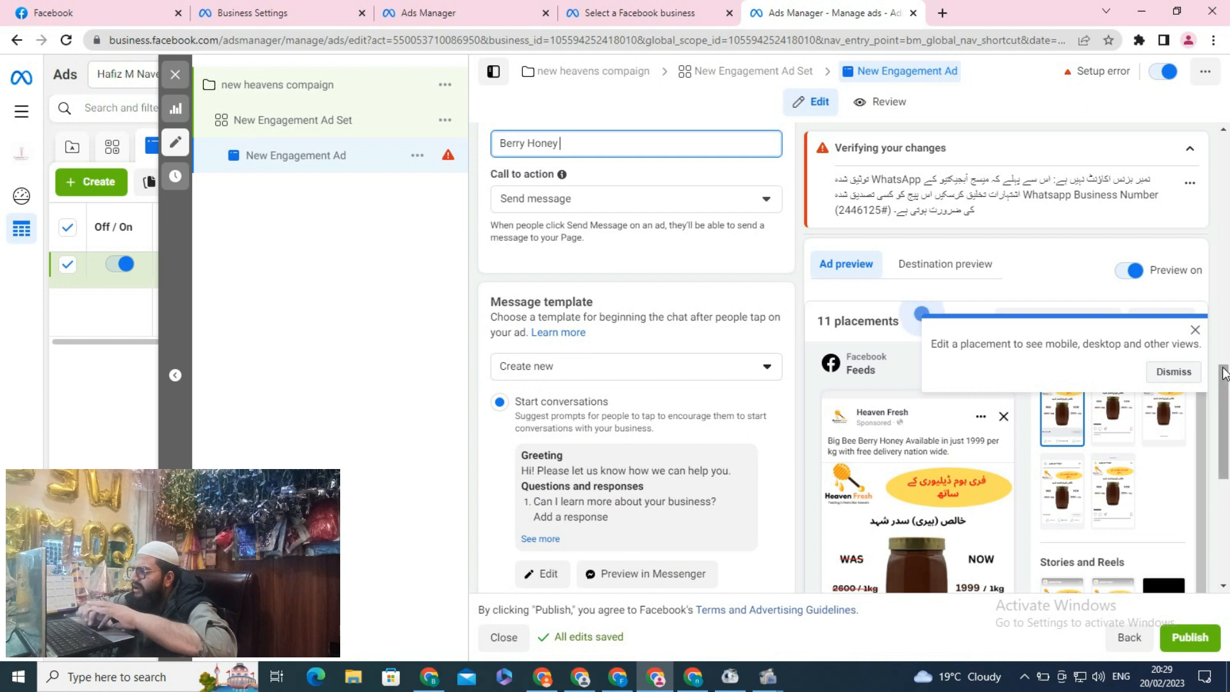
left_click_drag(1224, 377, 1226, 402)
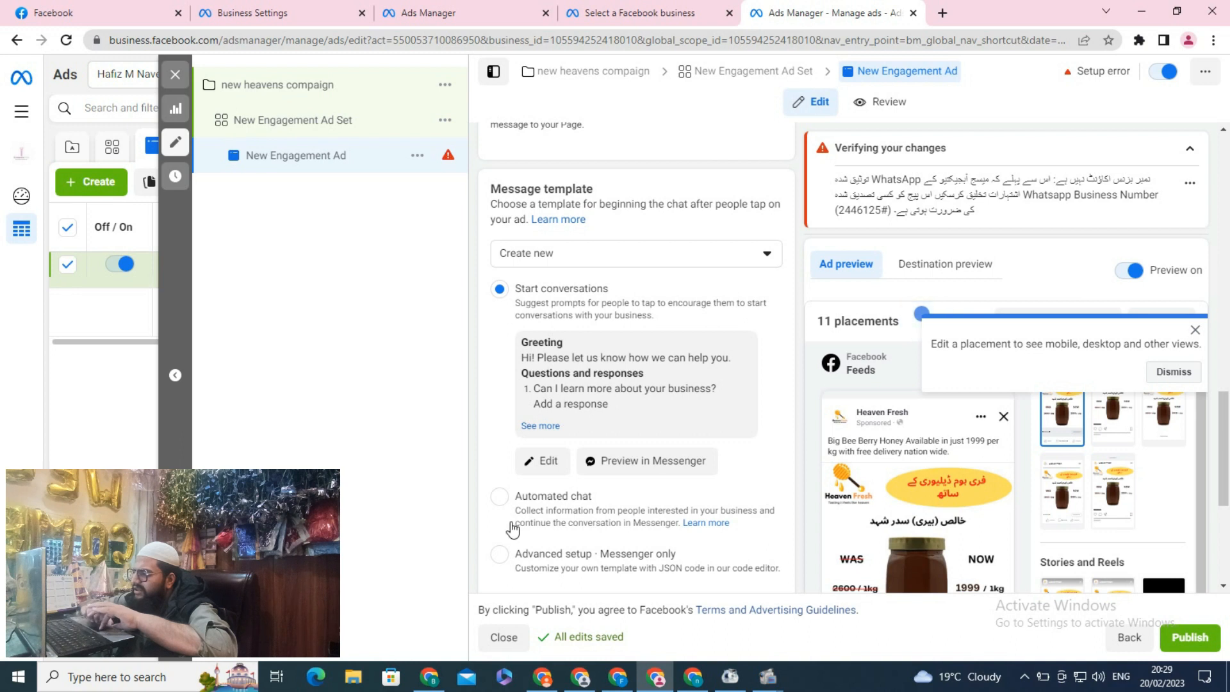
left_click_drag(1228, 399, 1226, 439)
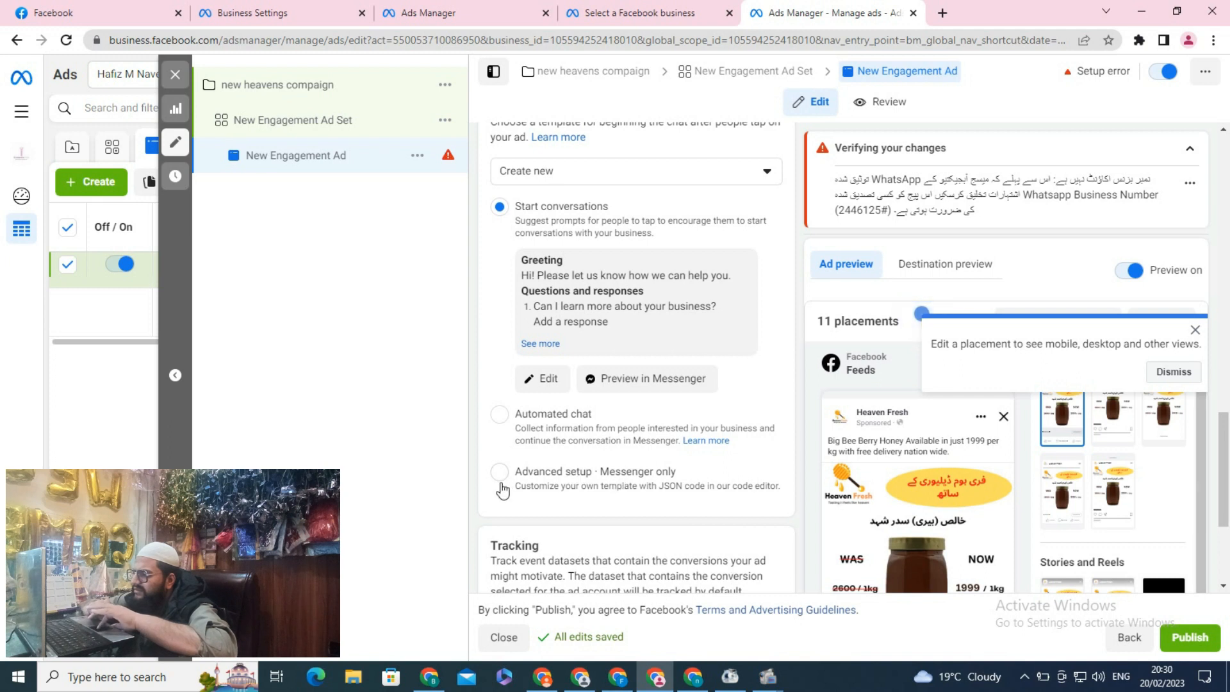
left_click(498, 418)
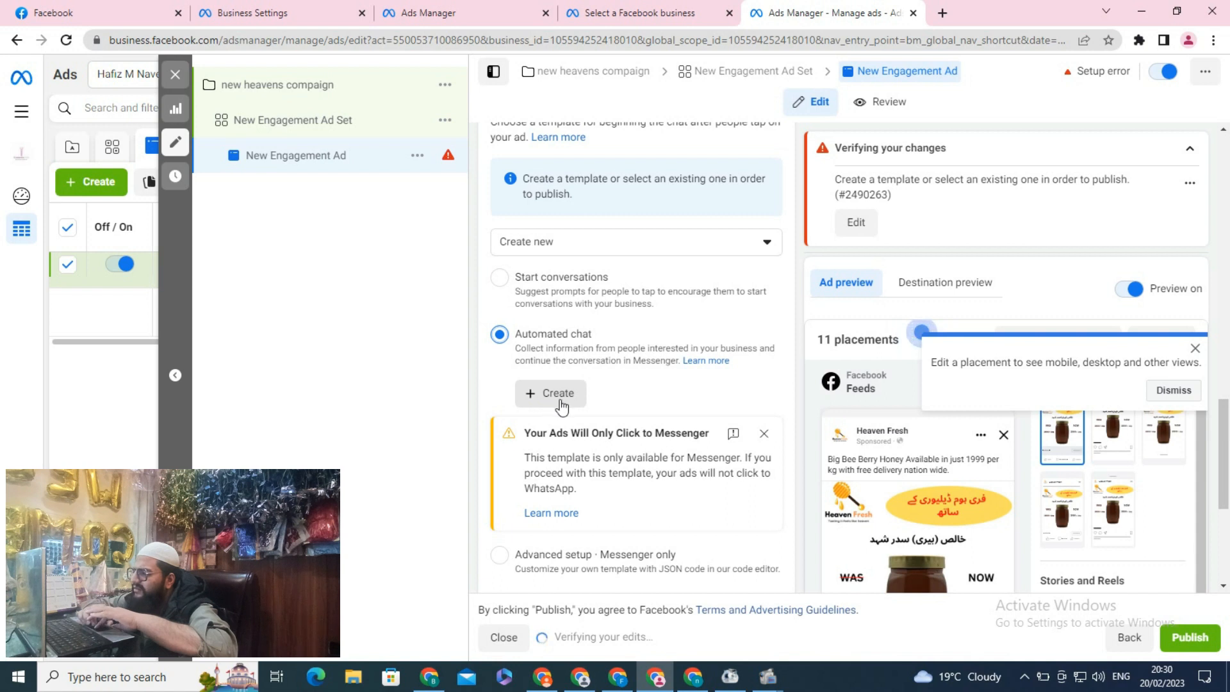
left_click(764, 433)
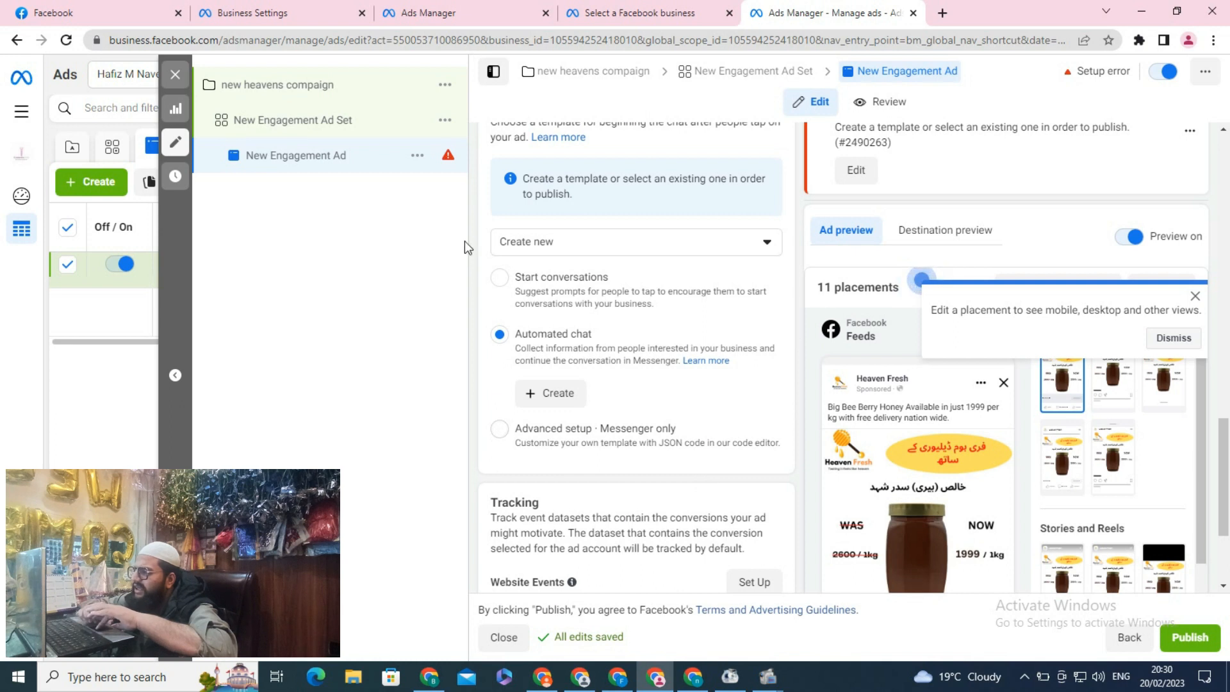
Choose Start conversations as the ad's message template and open that template for editing.
left_click(499, 277)
scroll(564, 275, "down", 1)
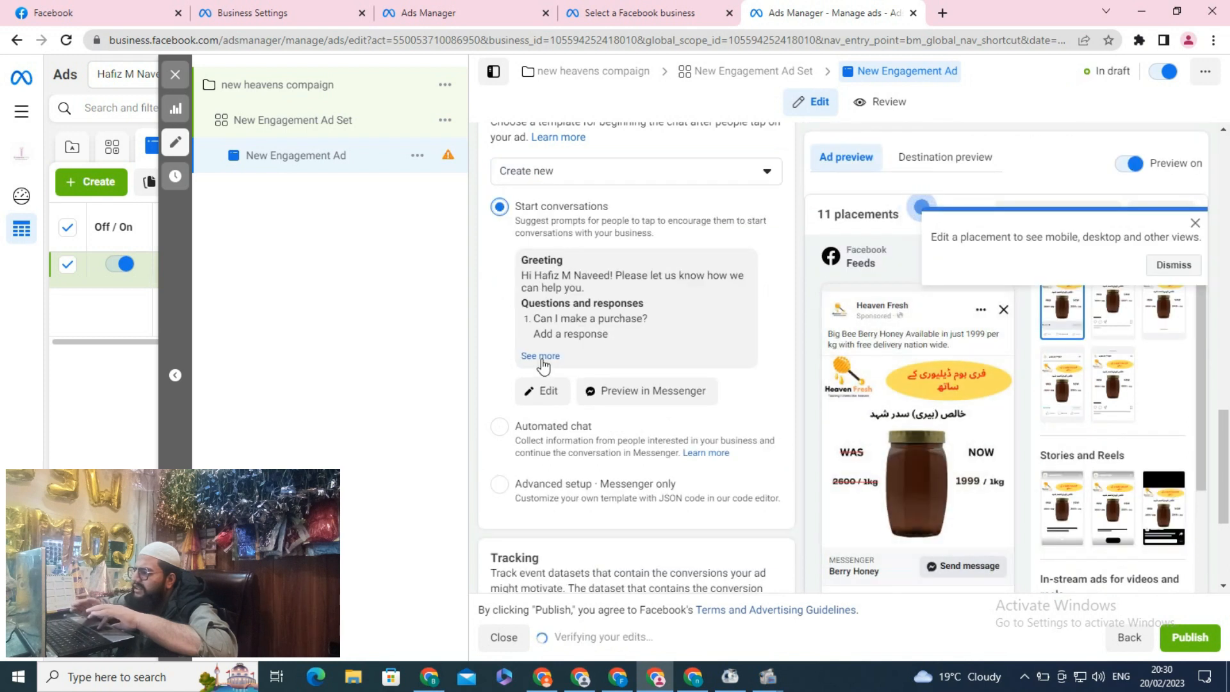
left_click(547, 395)
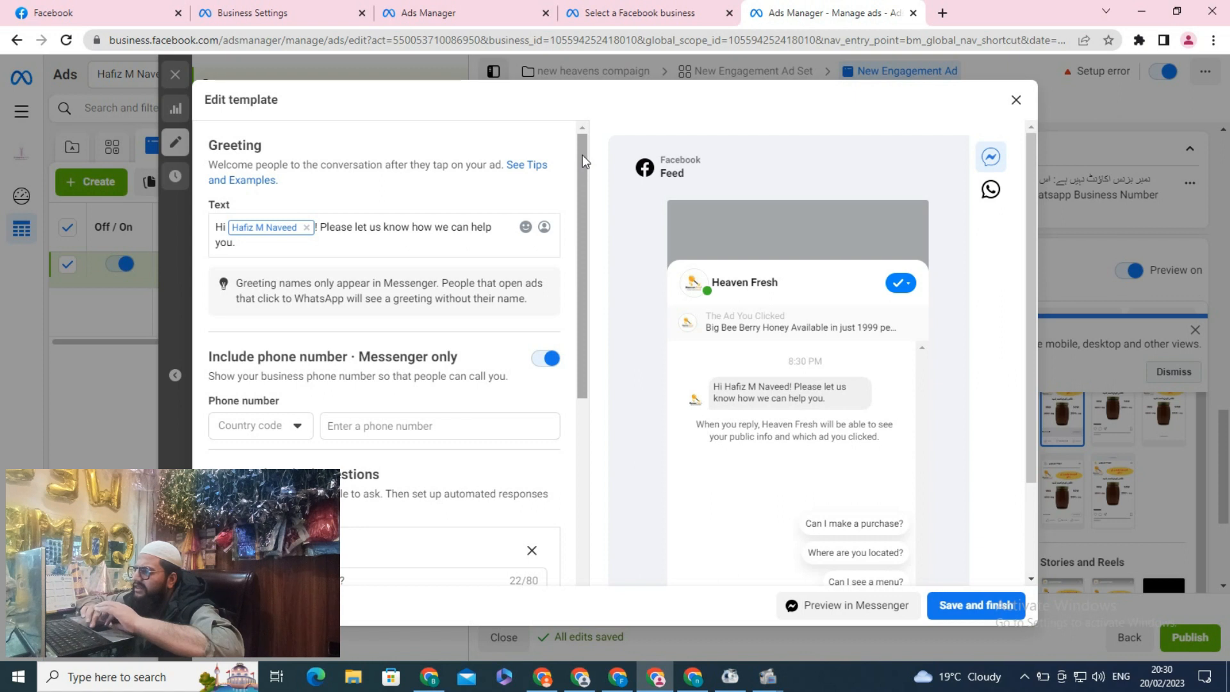
Set the automated response for "Can I make a purchase?" to "Yes You can, kindly send your name, phone number and postal address for purchase.".
left_click_drag(585, 162, 585, 320)
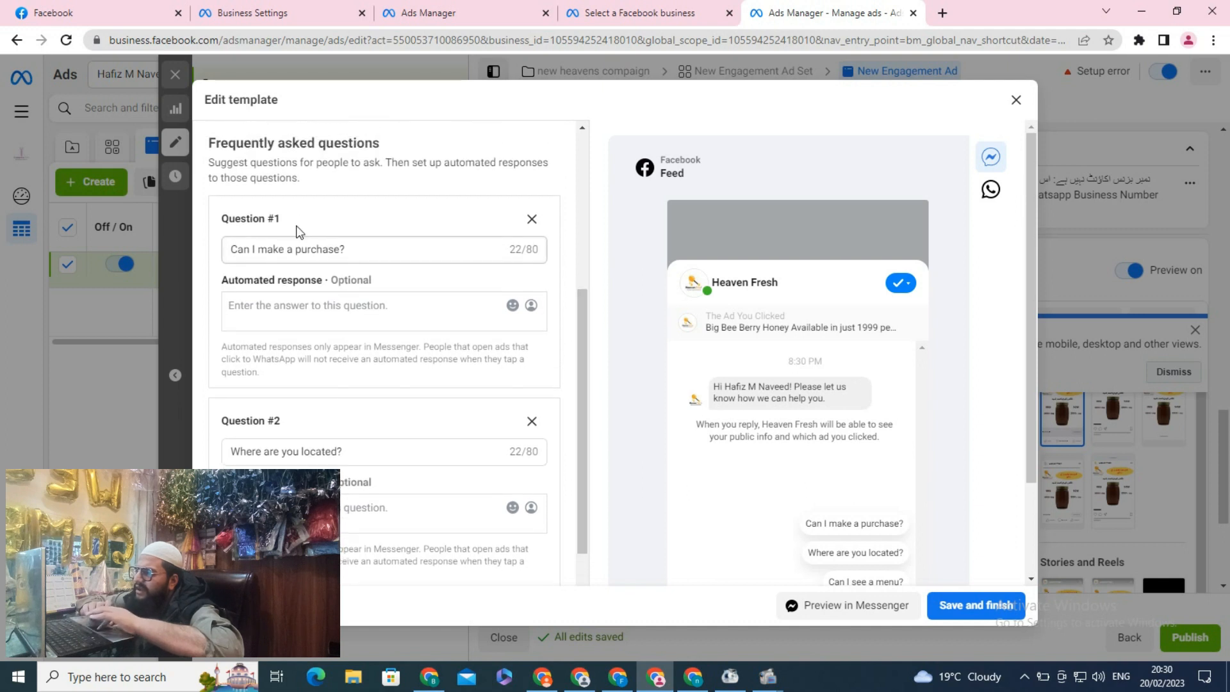
left_click(269, 307)
type("Yes")
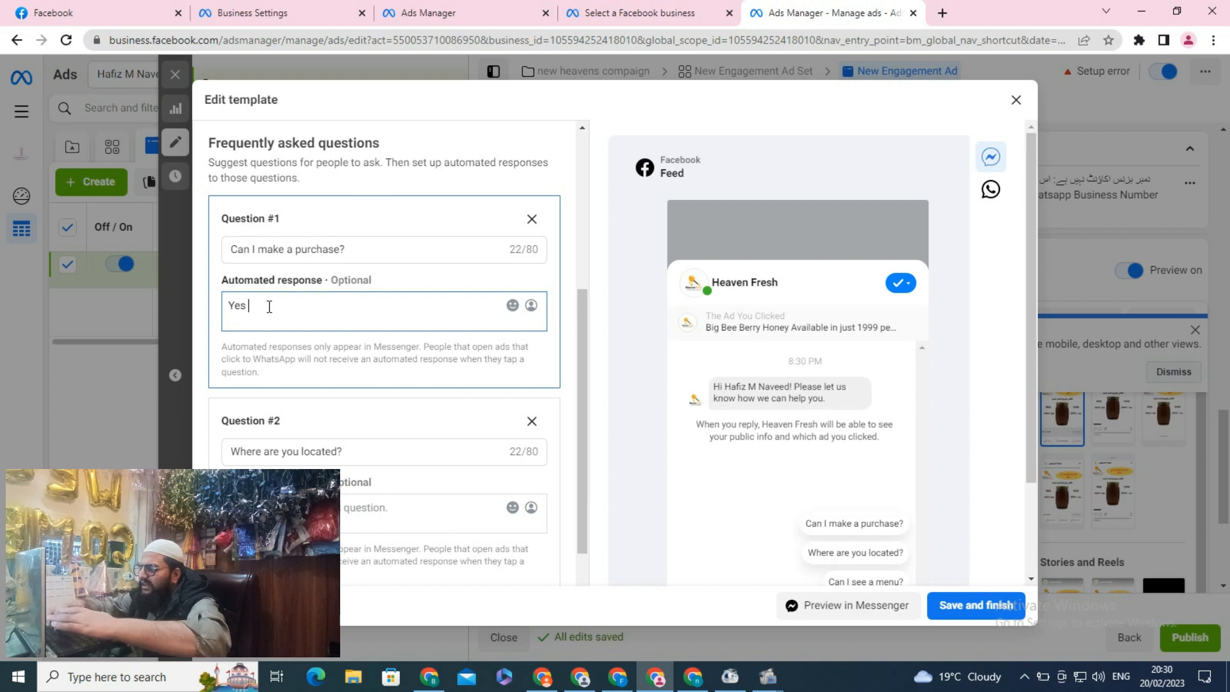
type(" You")
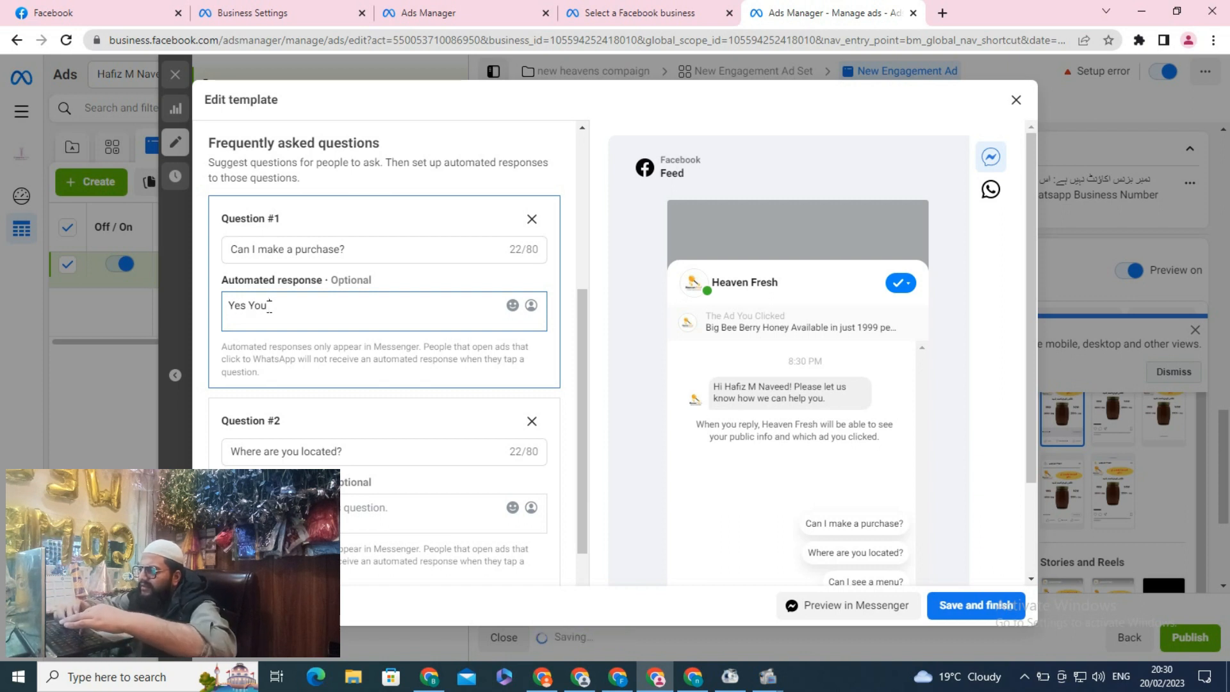
type(" can,")
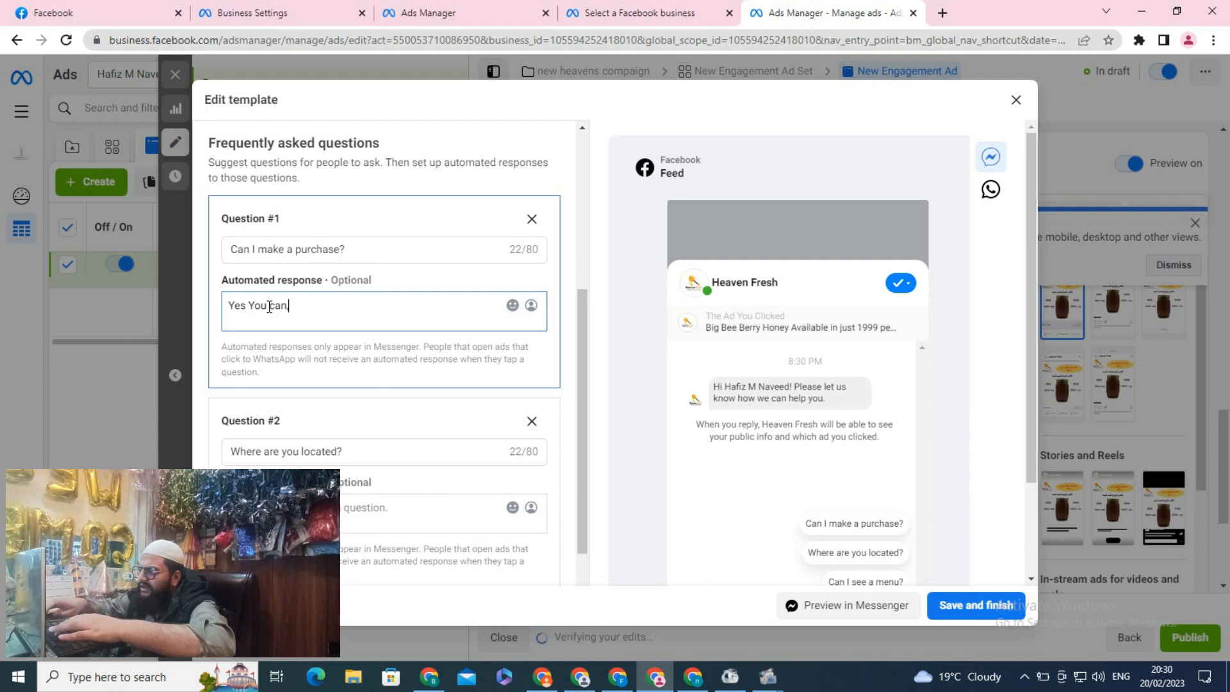
type("kindly")
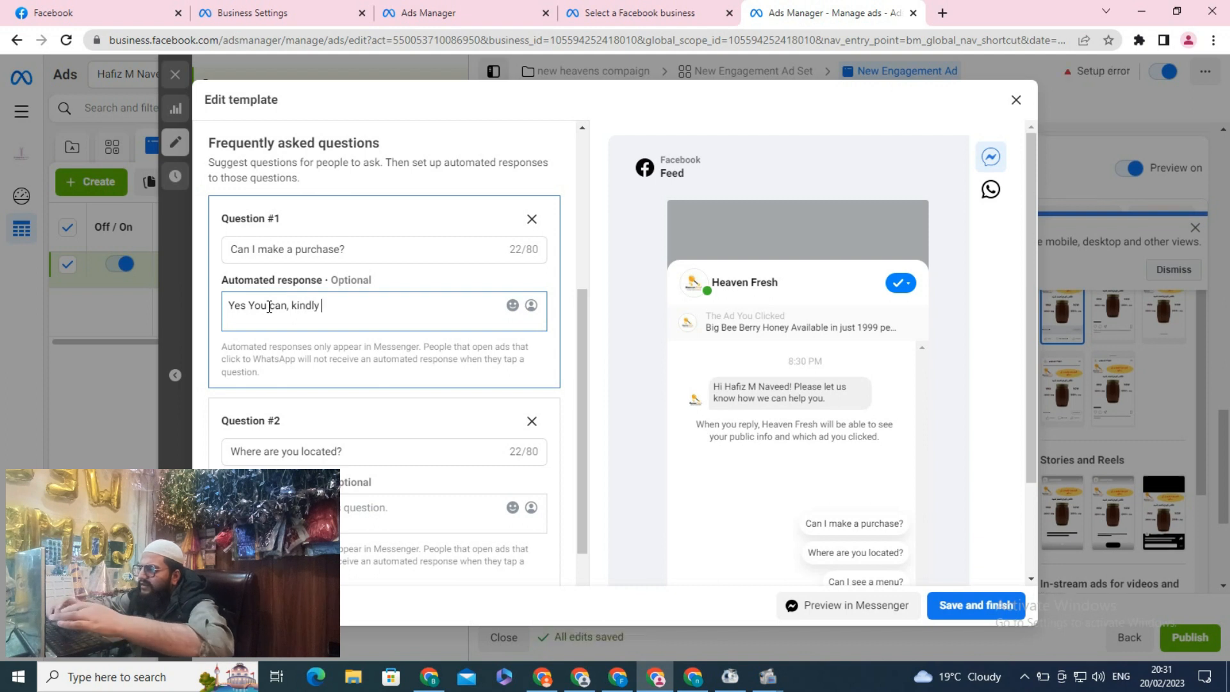
type(" send ")
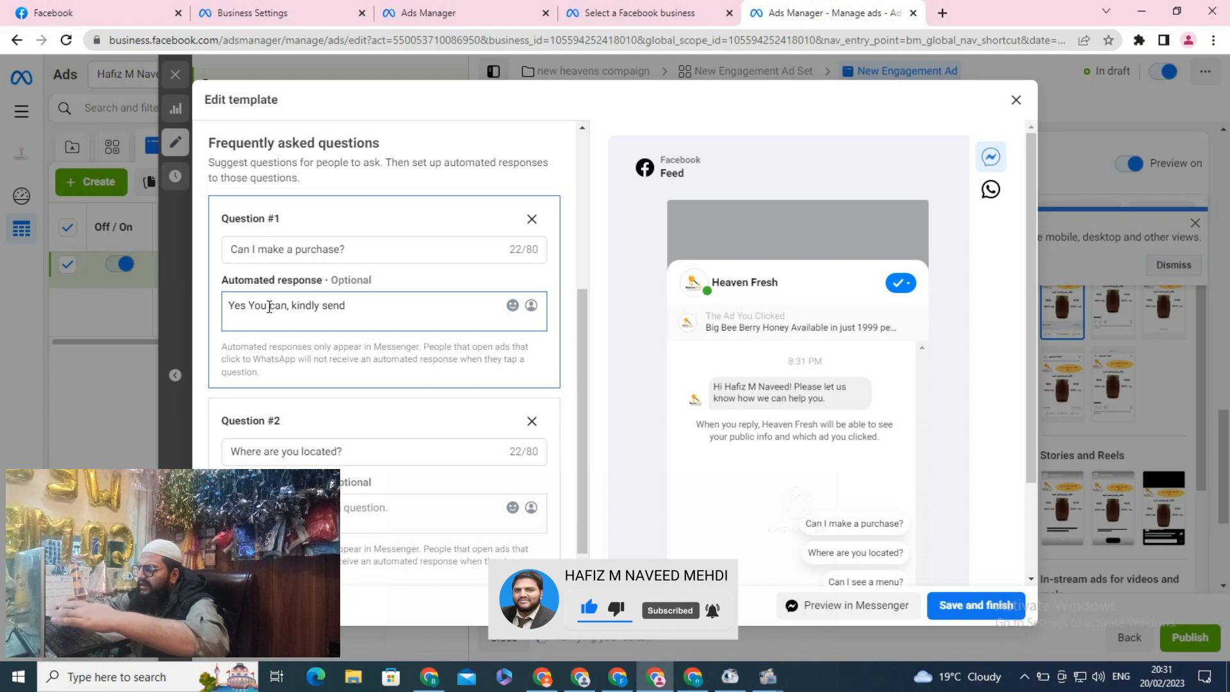
type("your name")
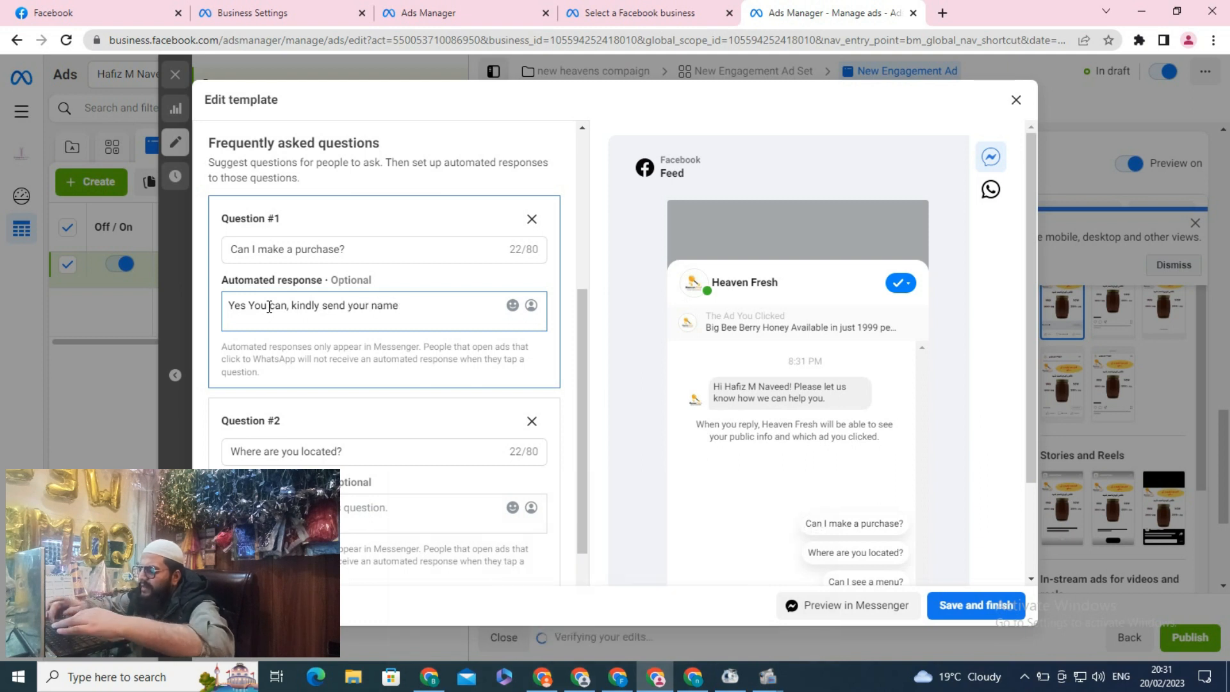
type(",")
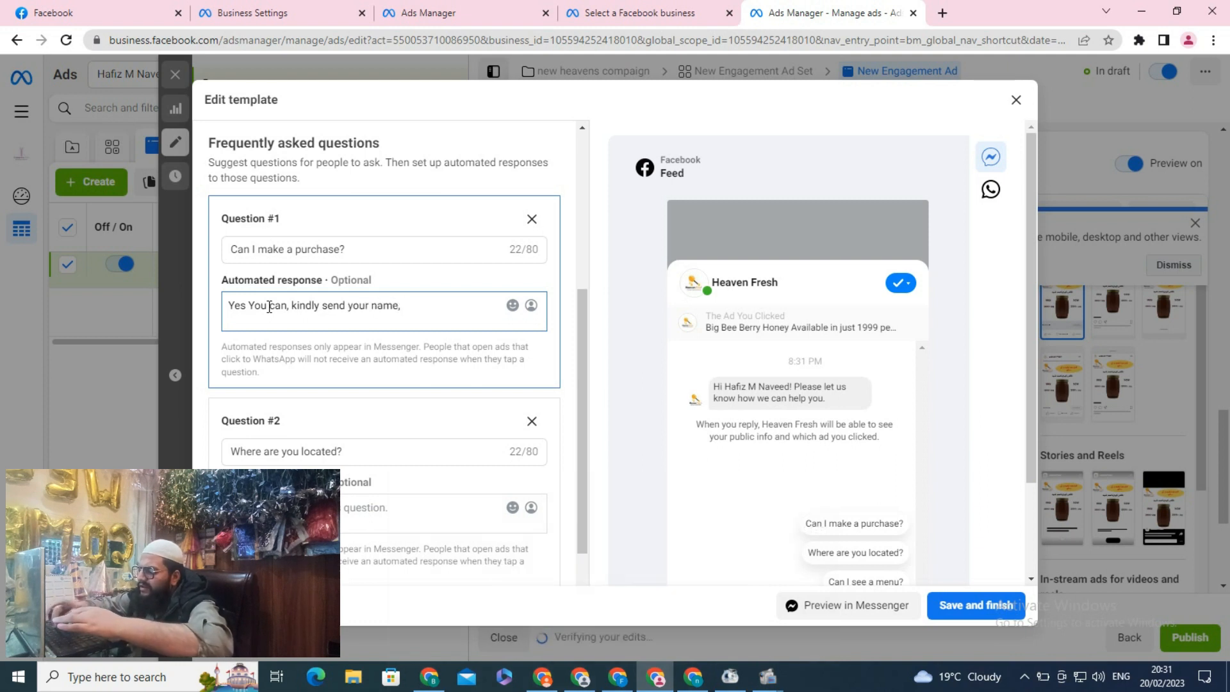
type(" phone number ")
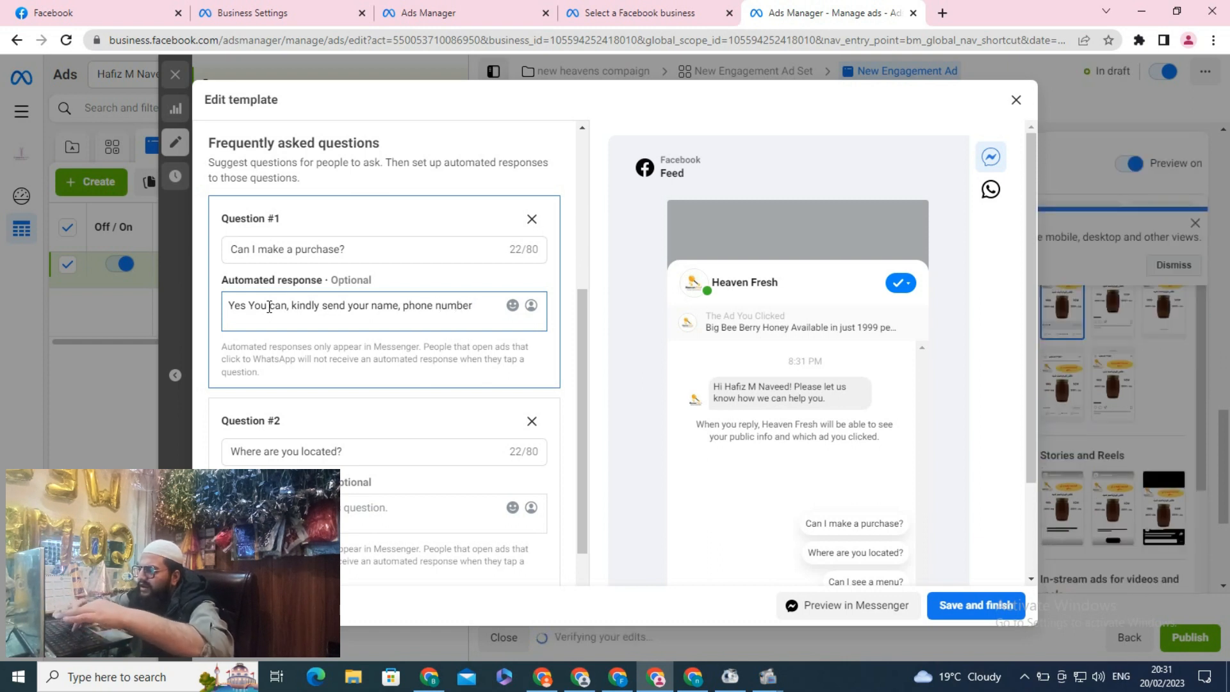
type("and postal")
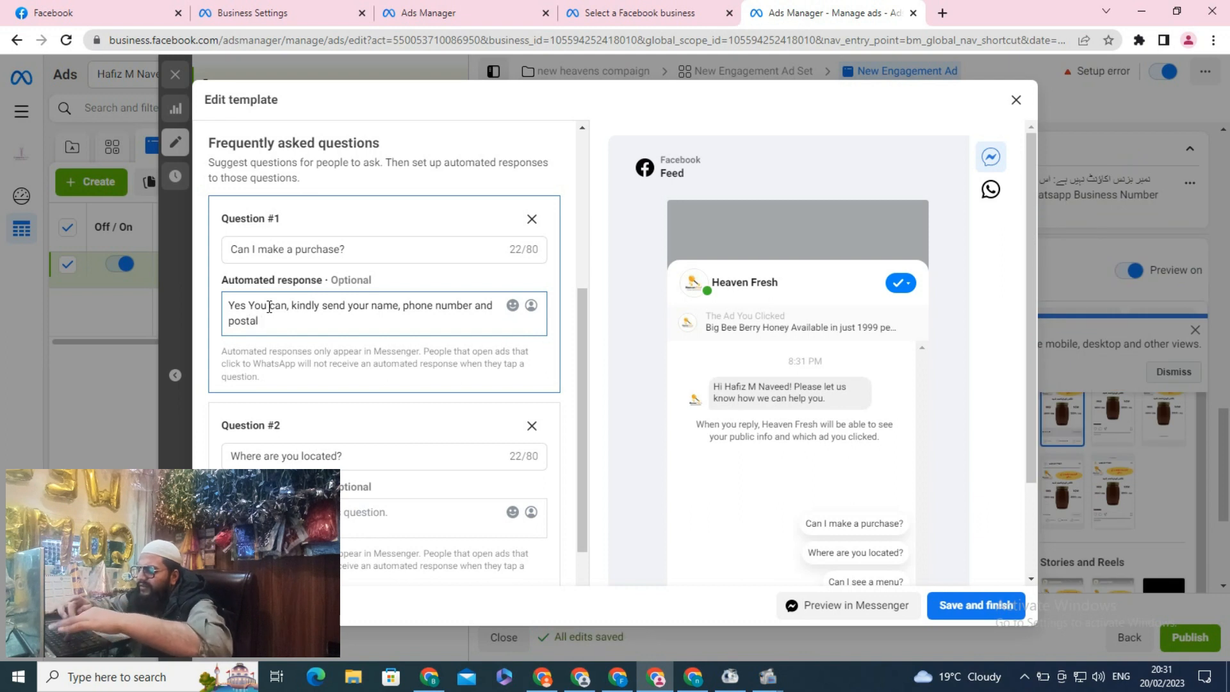
type(" address fi")
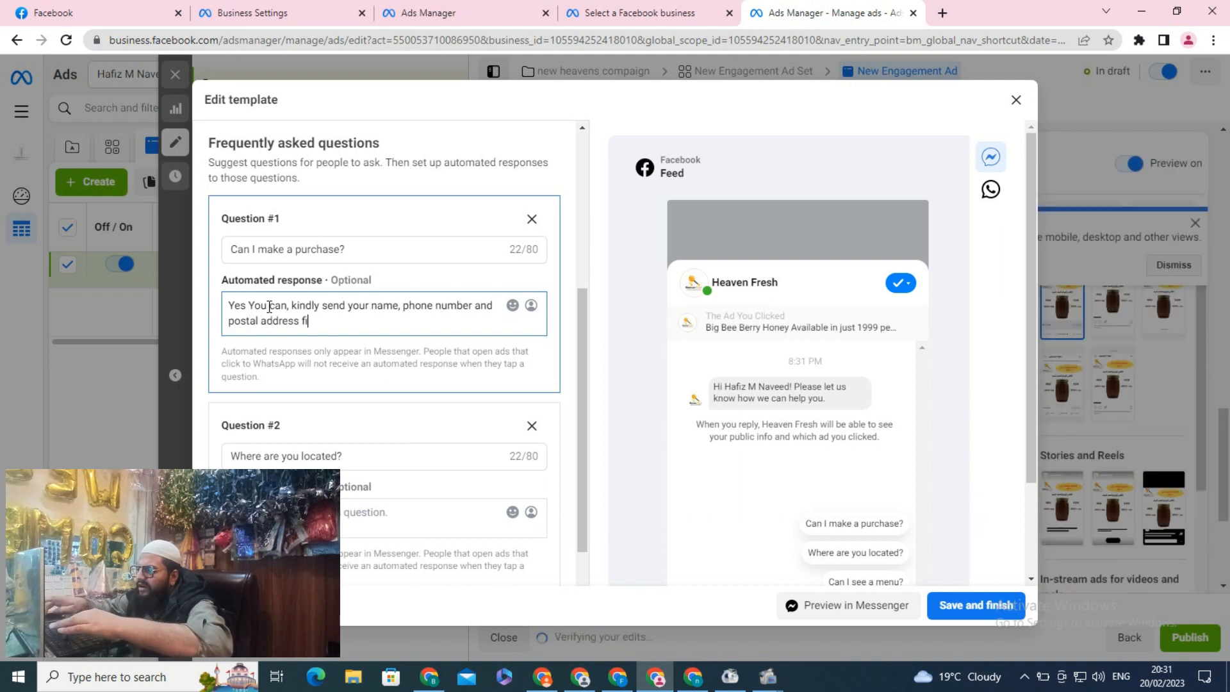
key("BackSpace")
type("or ")
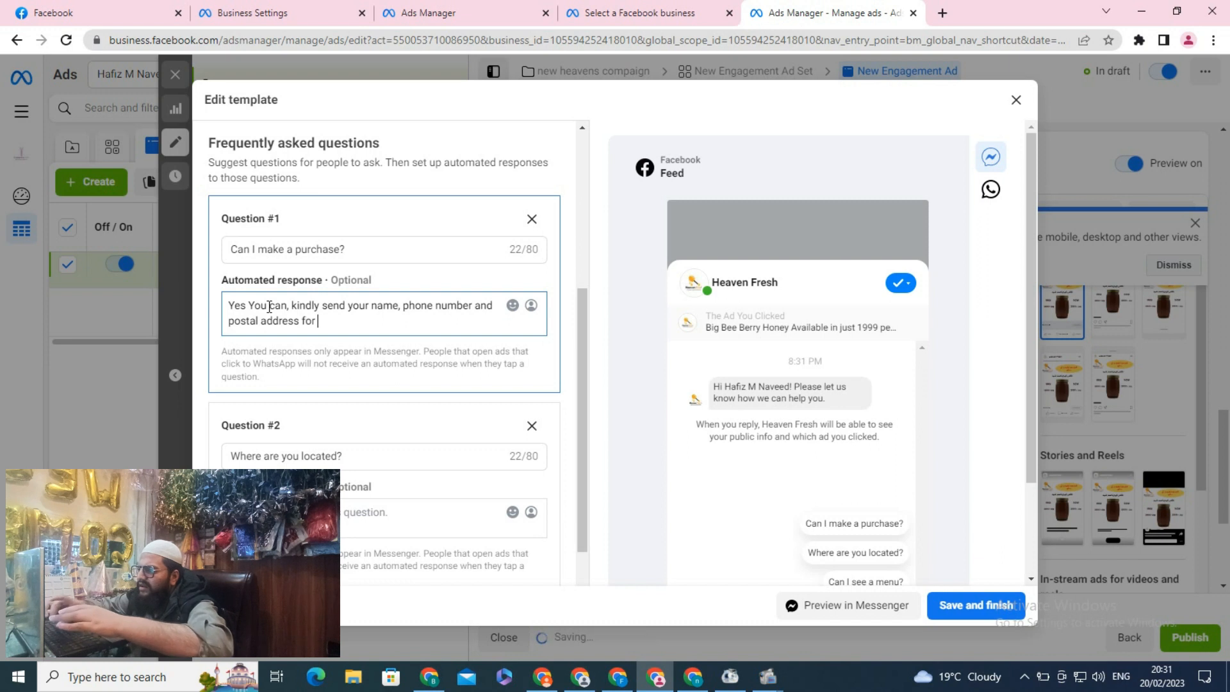
type("purchase")
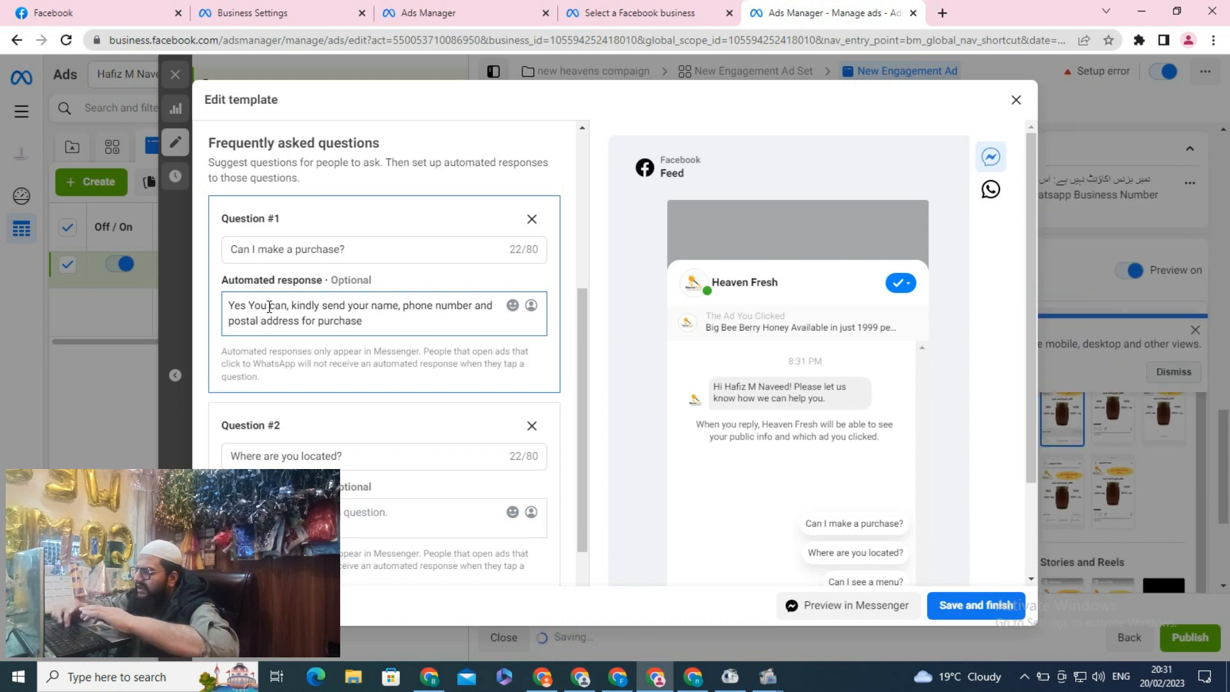
type(".")
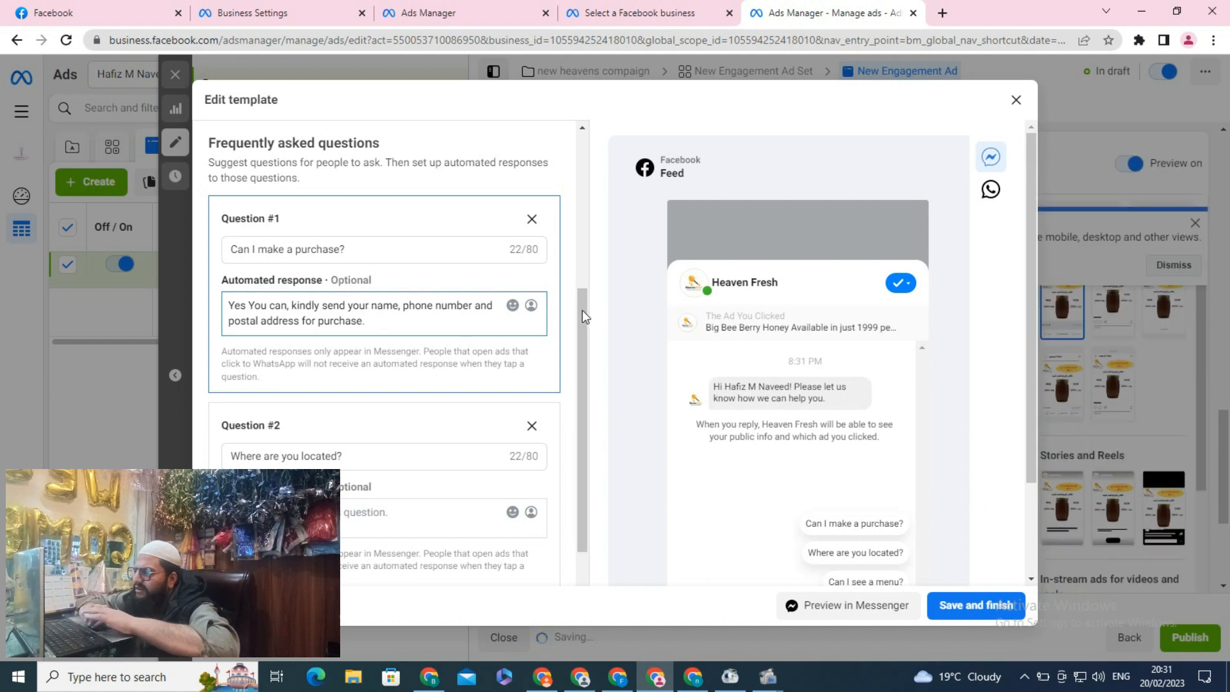
Enter "We Sell Online" as the automated response for "Where are you located?" and shorten it to "Online".
left_click_drag(582, 371, 582, 418)
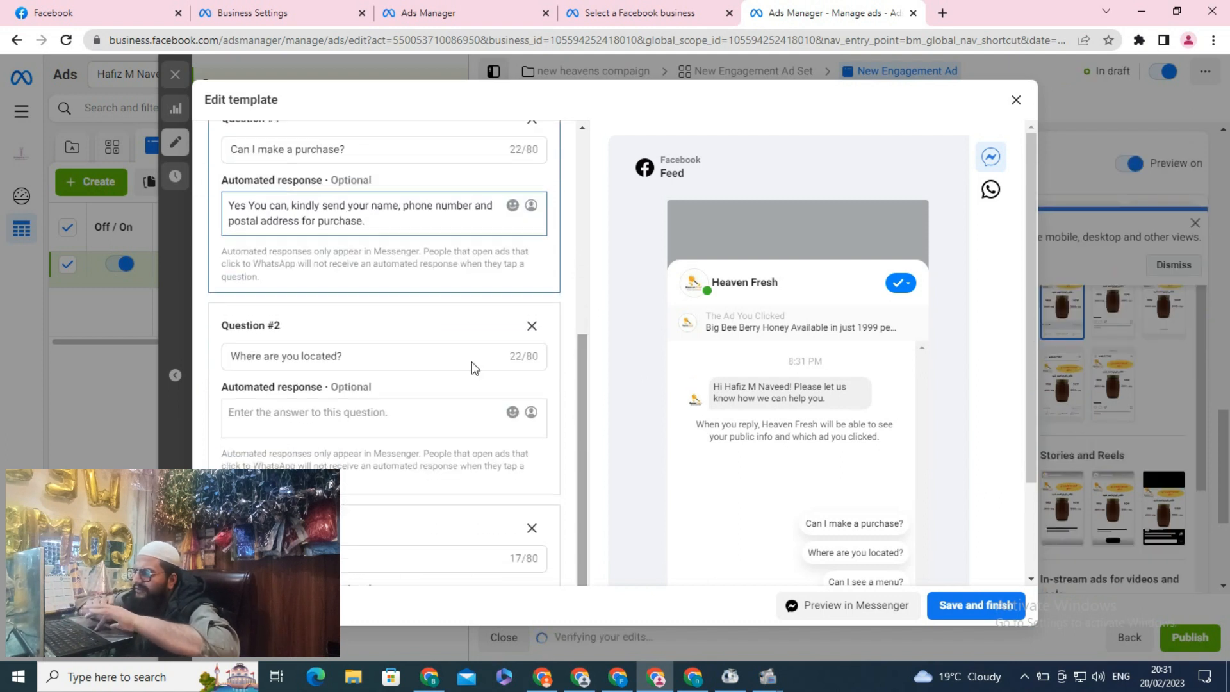
left_click(321, 417)
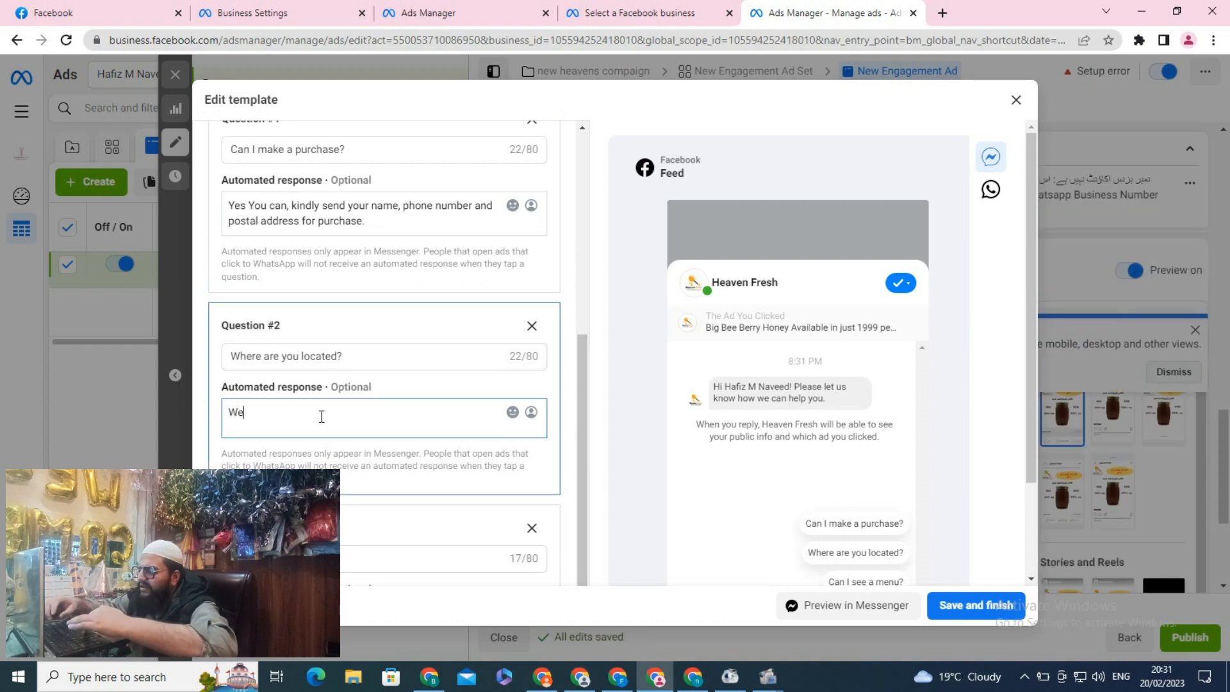
type("We Sell Online")
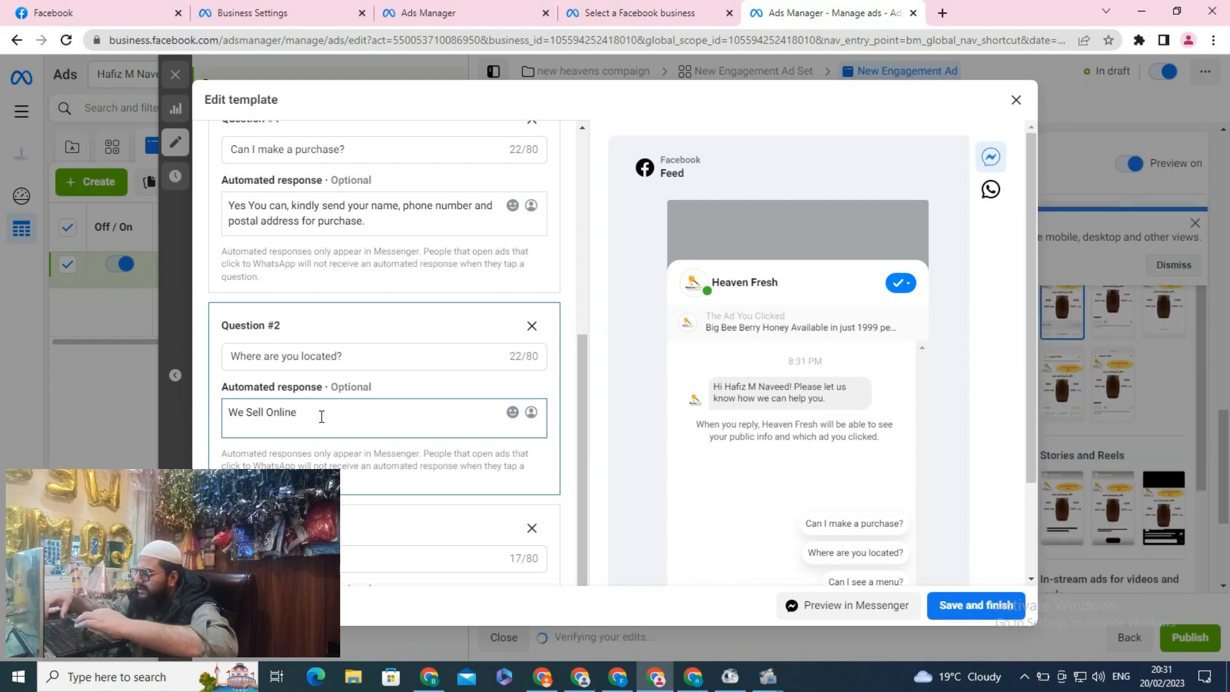
key("Left")
key("Left")
key("Left")
key("Left")
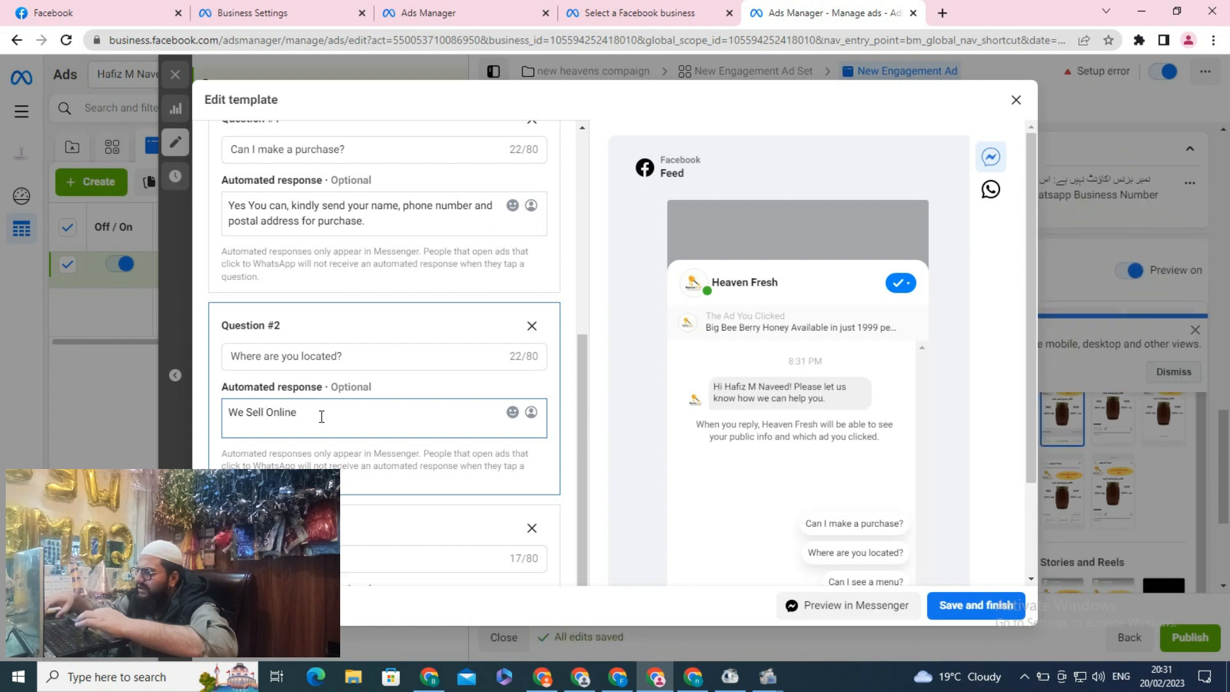
key("BackSpace")
key("BackSpace")
key("BackSpace")
key("BackSpace")
key("BackSpace")
key("BackSpace")
key("BackSpace")
key("BackSpace")
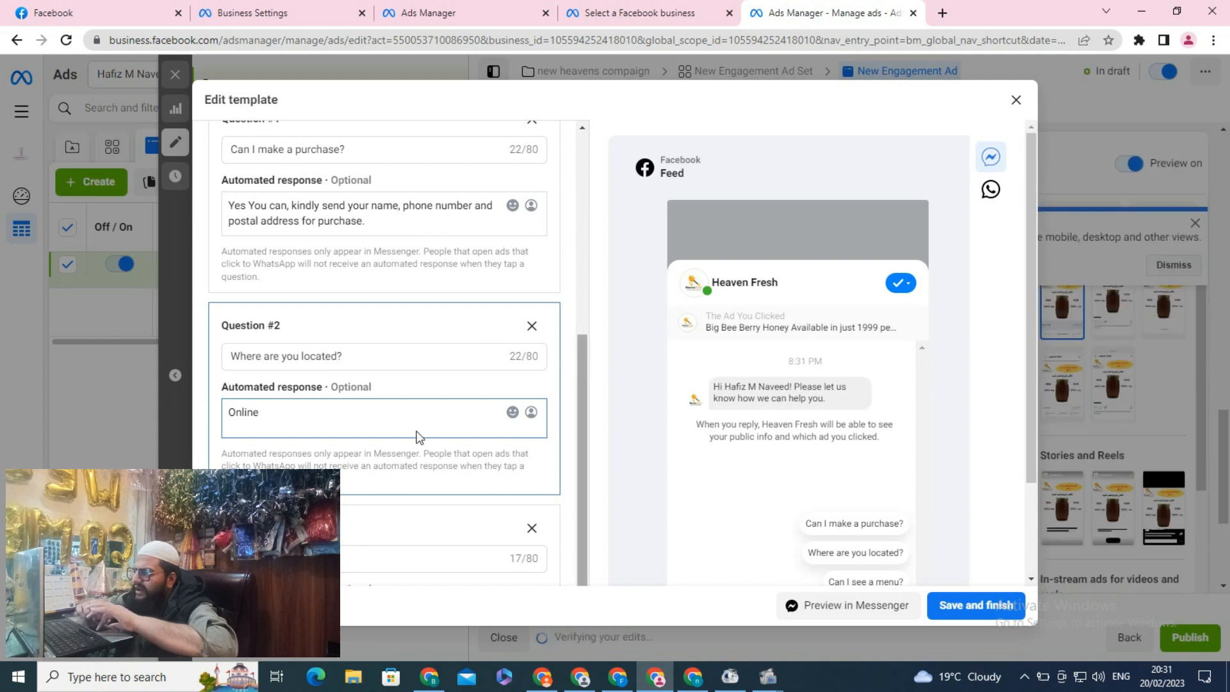
Try adding "All" to the "Where are you located?" response, and restore the text to "Online".
left_click(416, 407)
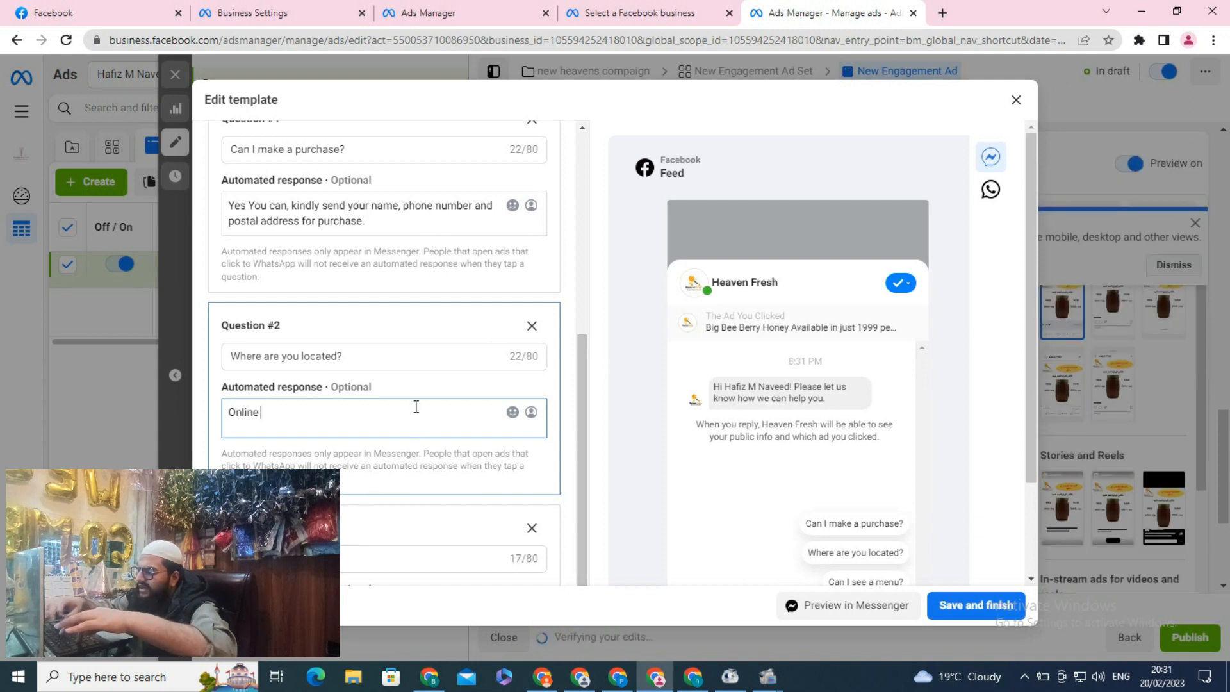
type("All")
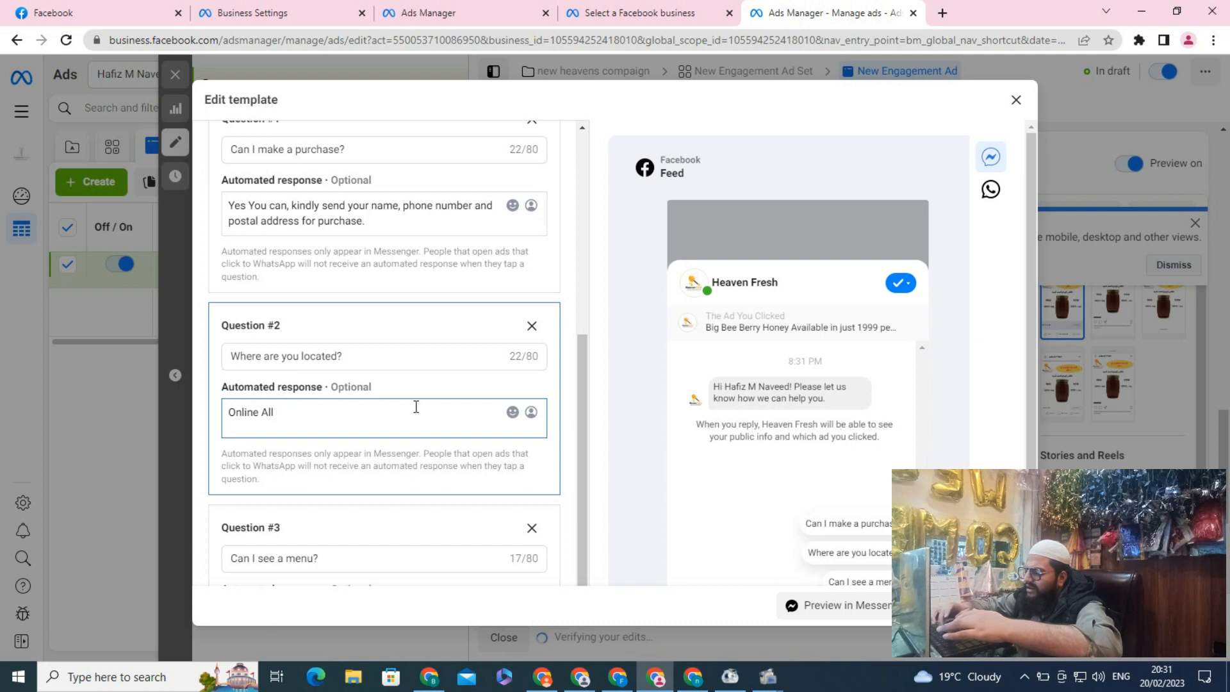
key("BackSpace")
key("BackSpace")
key("BackSpace")
key("BackSpace")
key("BackSpace")
key("BackSpace")
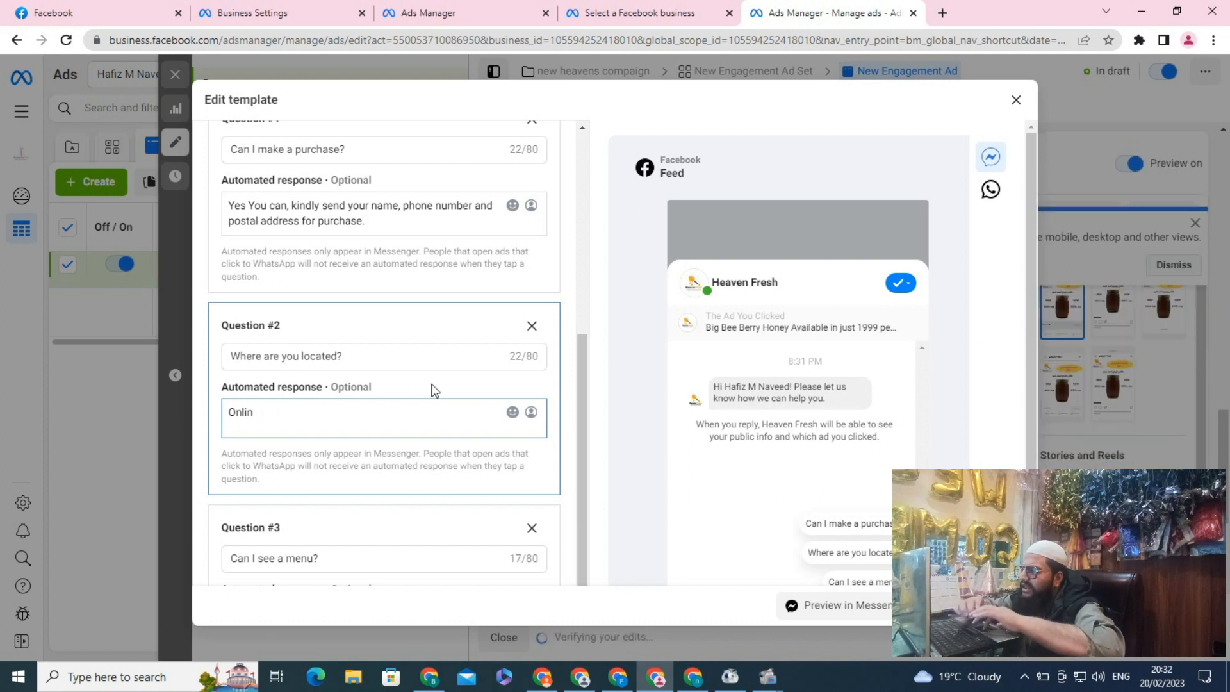
type("e")
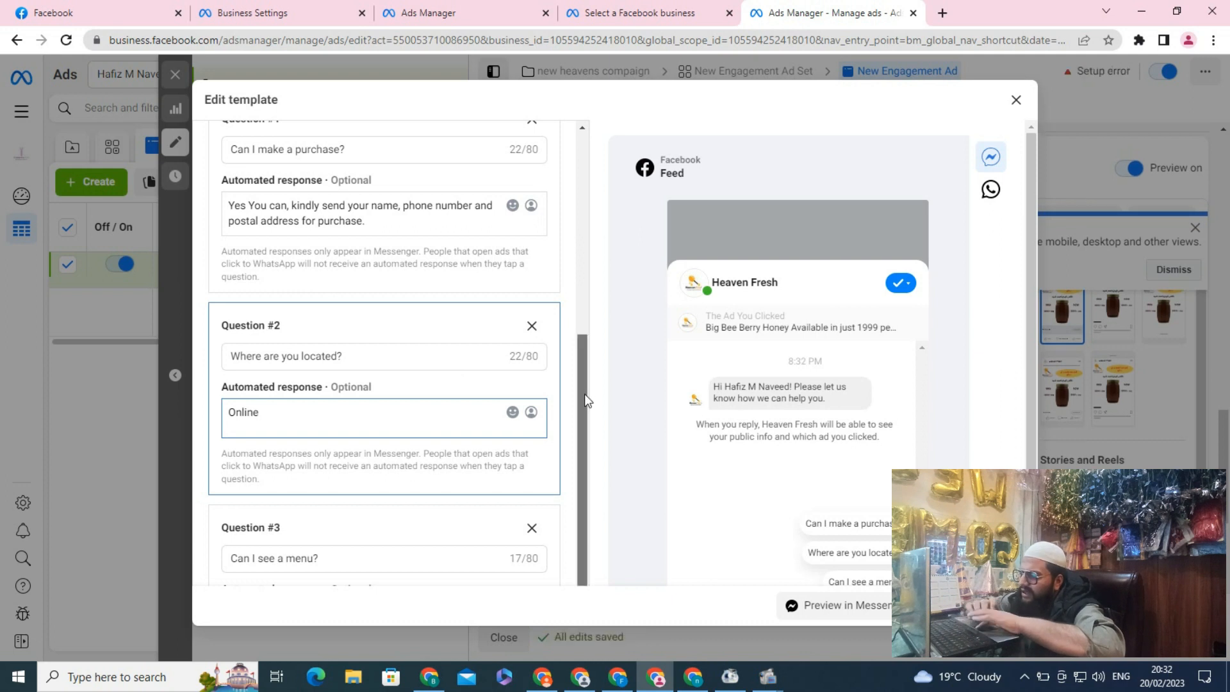
Begin the automated response for "Can I see a menu?" with the line "Berry Honey 1kg 1999".
scroll(412, 565, "down", 1)
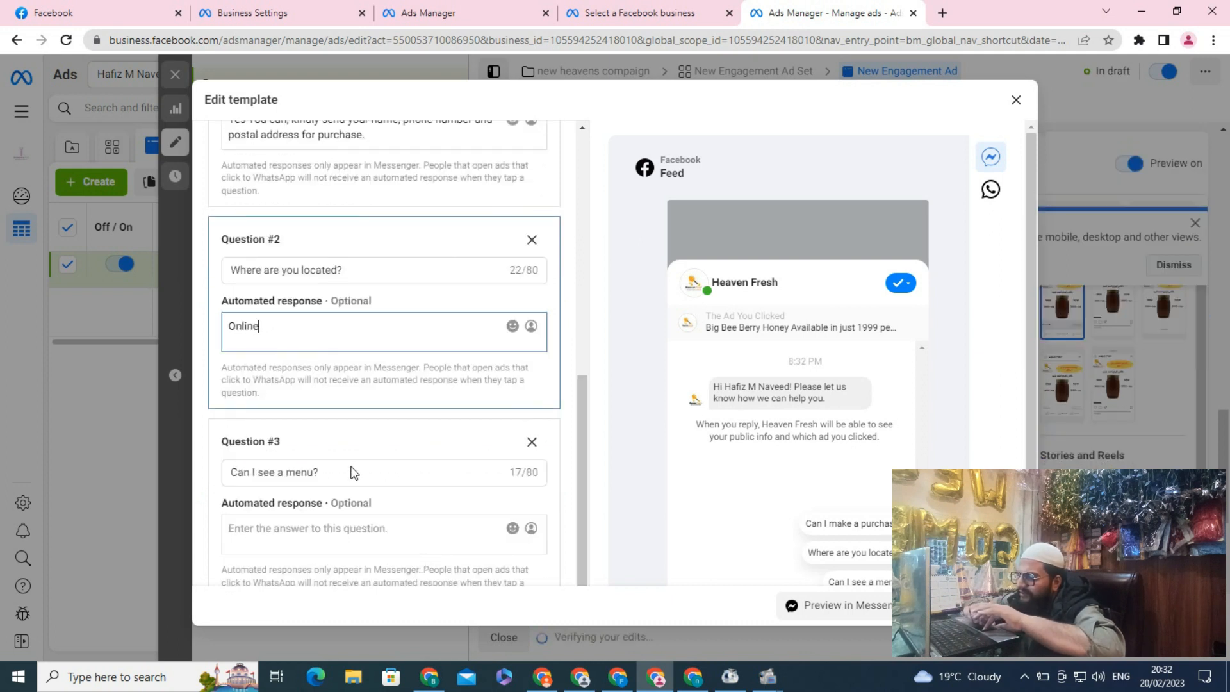
left_click(301, 533)
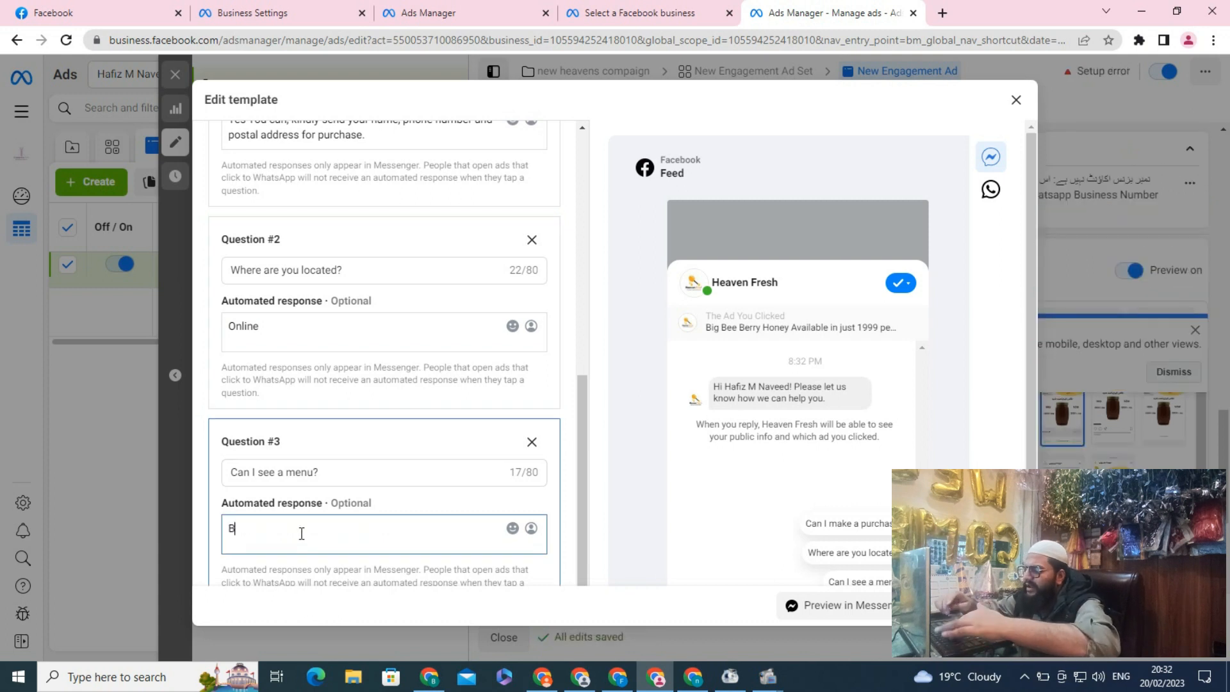
type("Berry Honey")
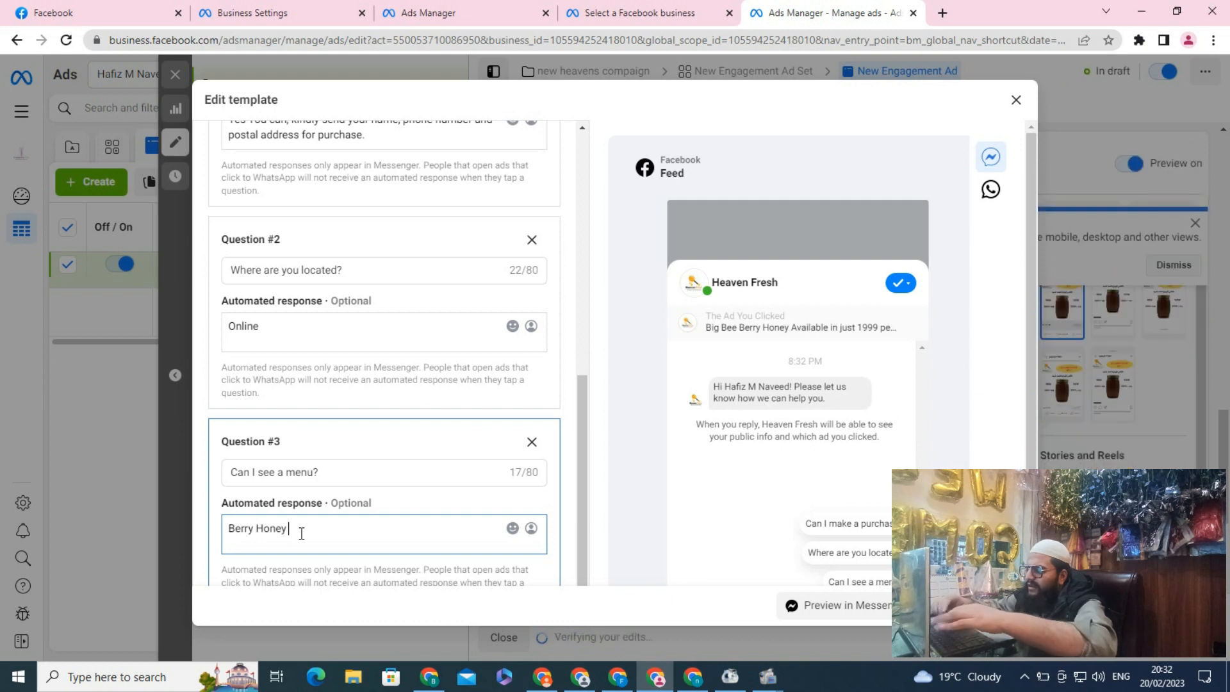
type(" 1kg")
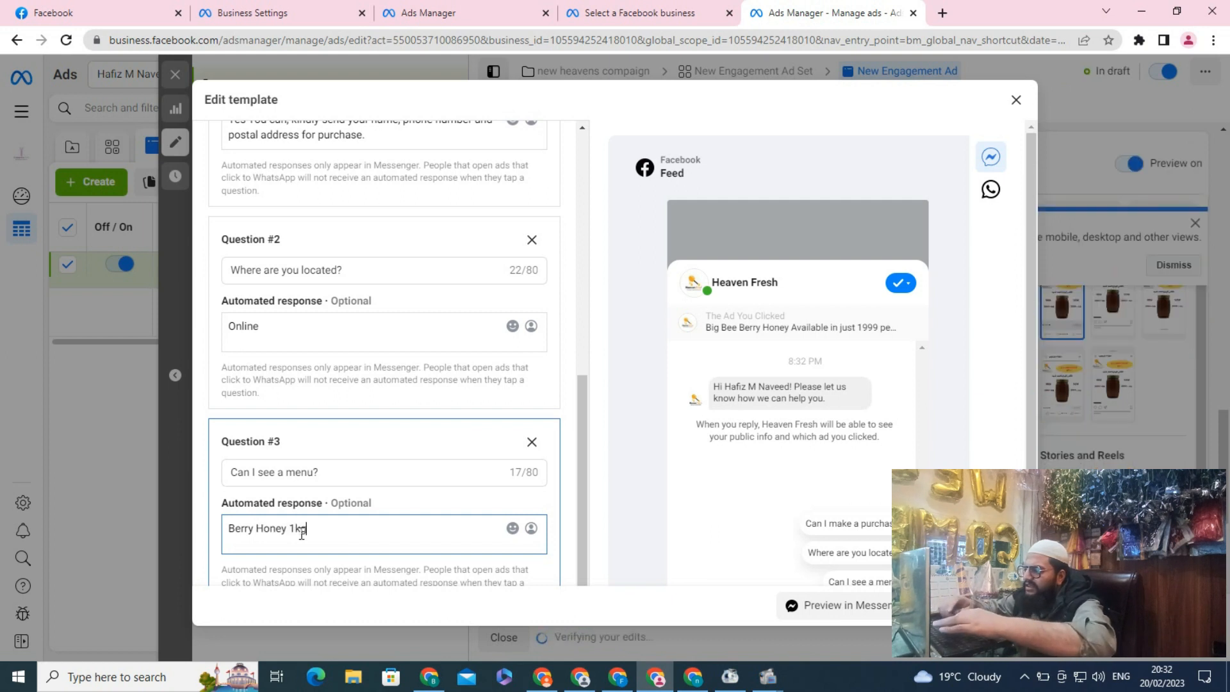
type("   1")
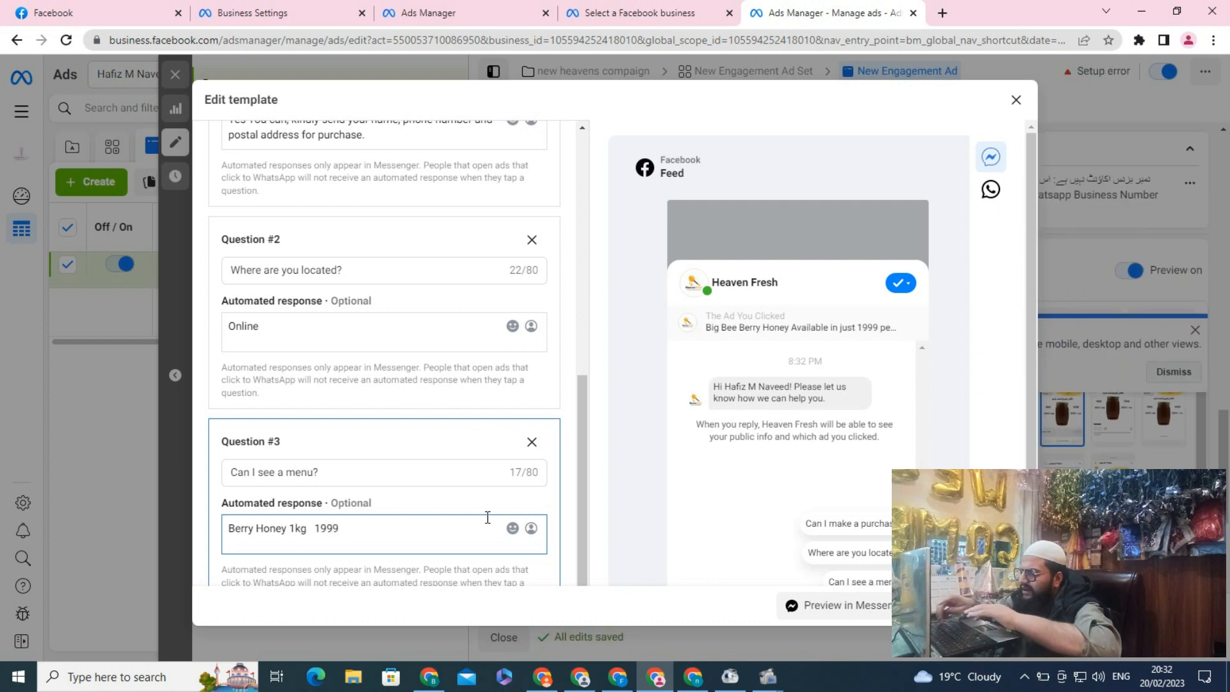
type("999")
Add a second line reading "Berry Honey 0.5kg 1100" to the "Can I see a menu?" response.
key("Return")
type("Berry")
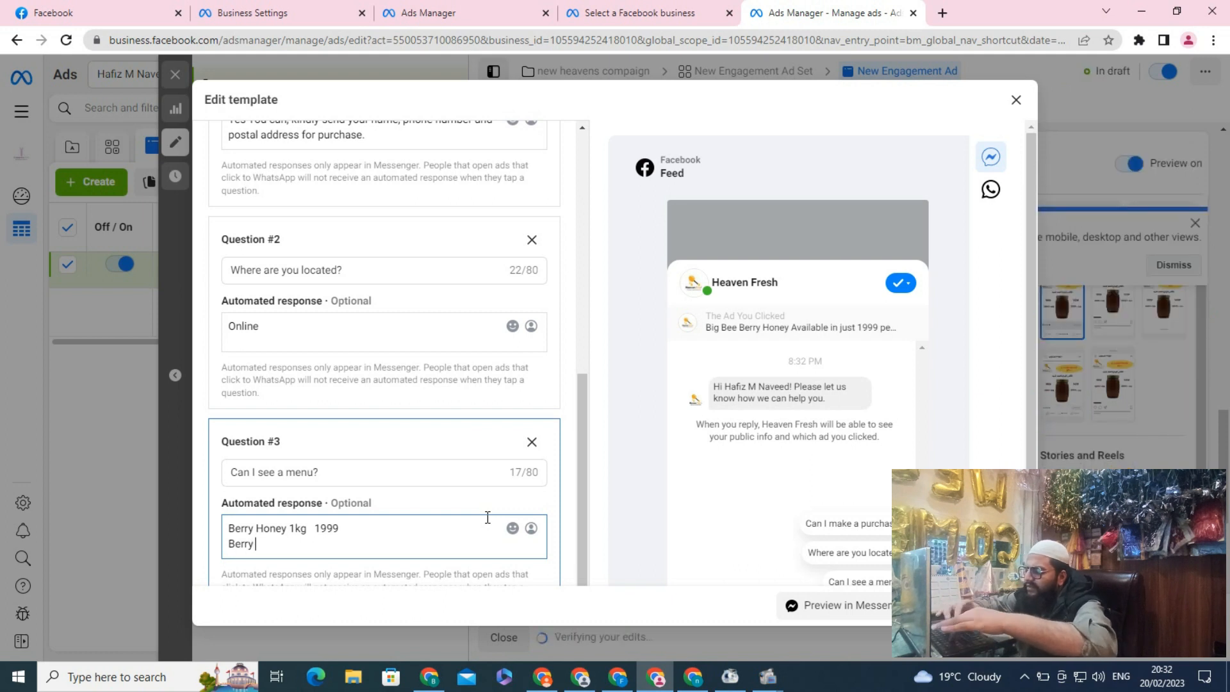
type(" Honey 0.")
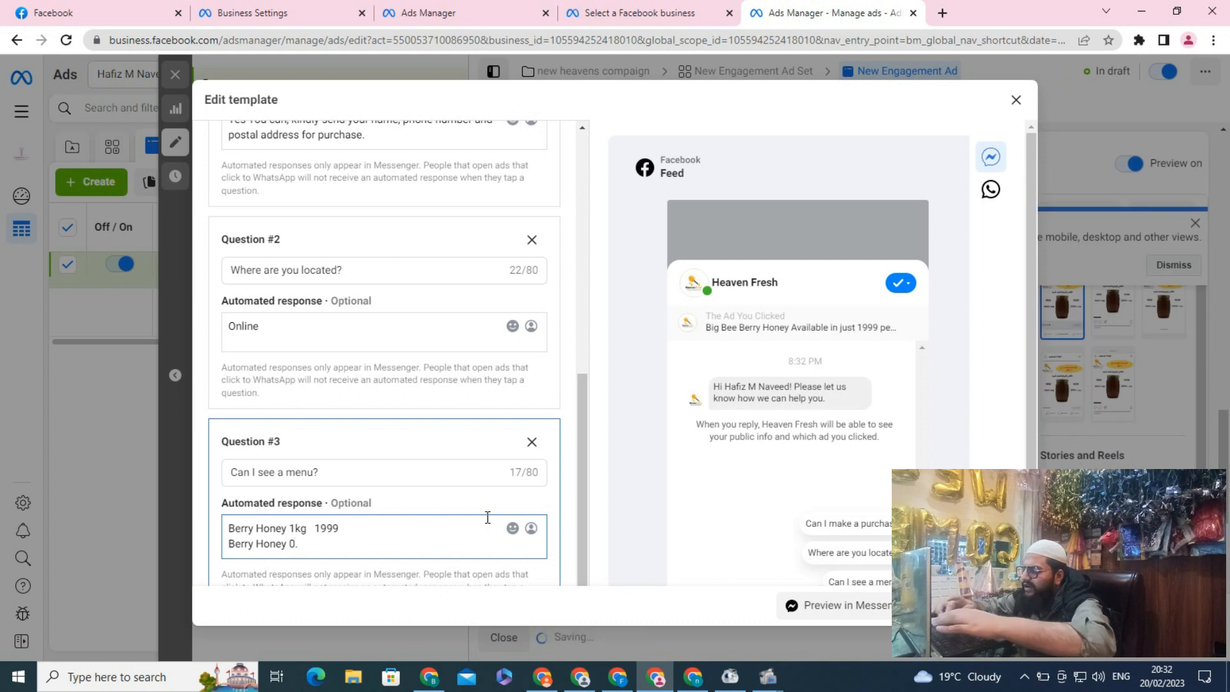
type("5kg")
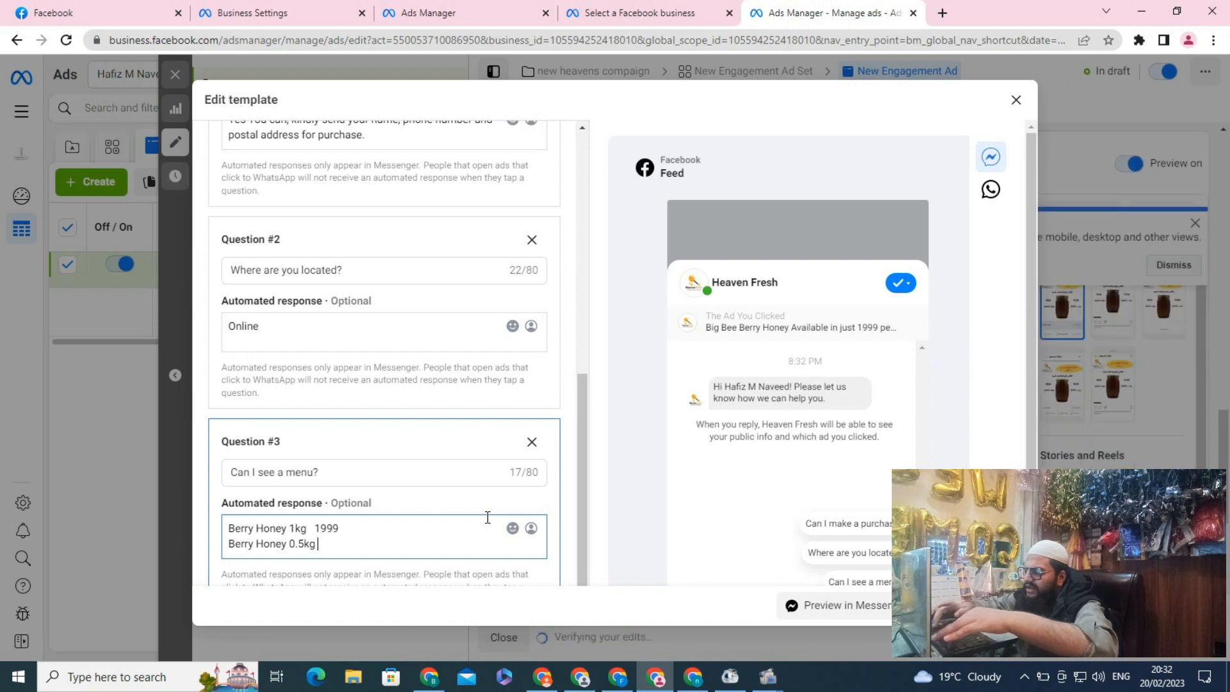
type(" 1100")
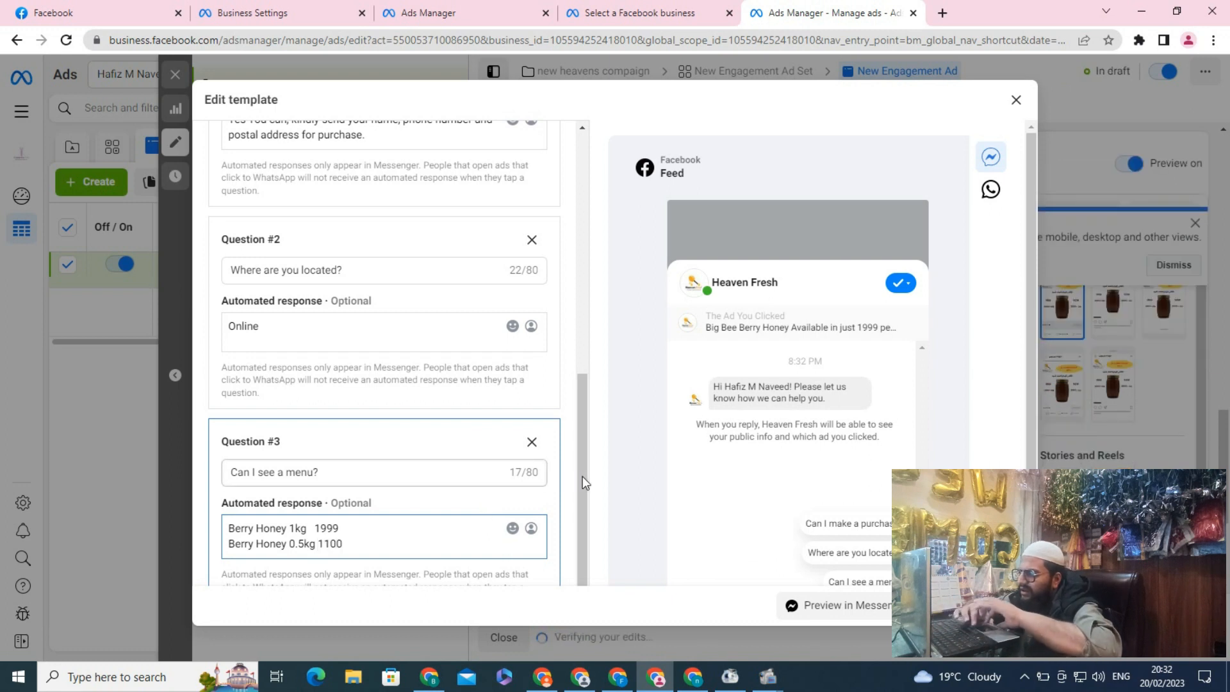
Start a third line in the menu response with "Berry Honey" and cut it back to "Berry".
key("Return")
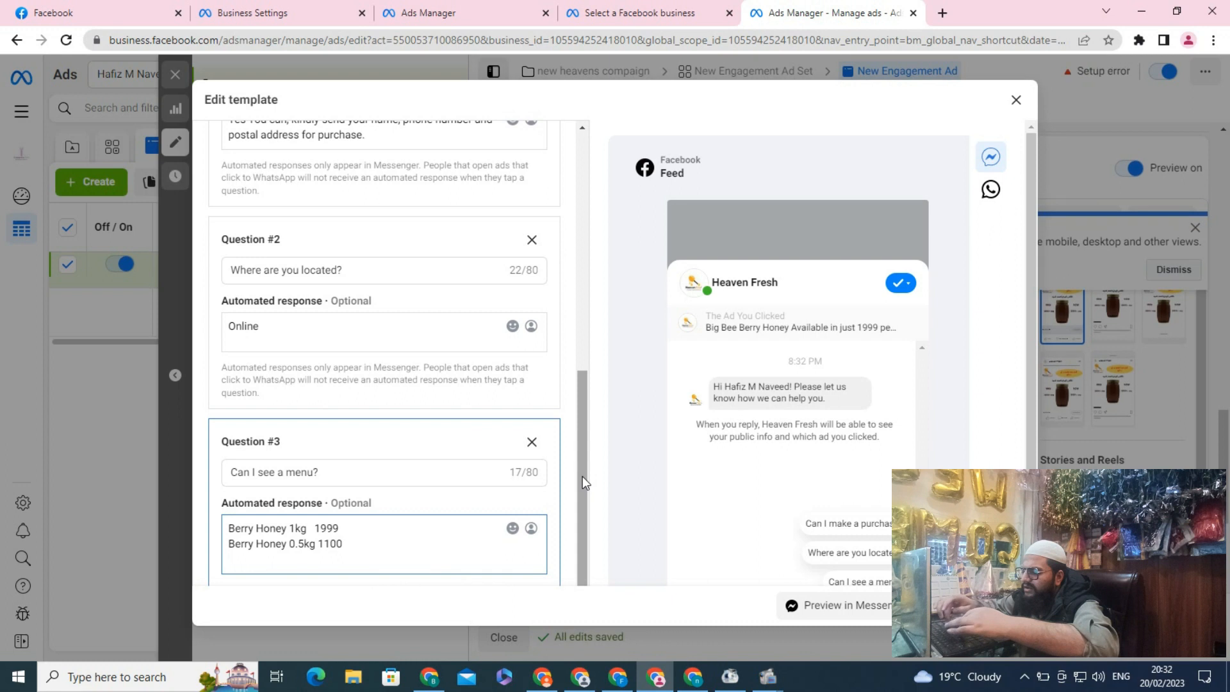
type("Berry Honey")
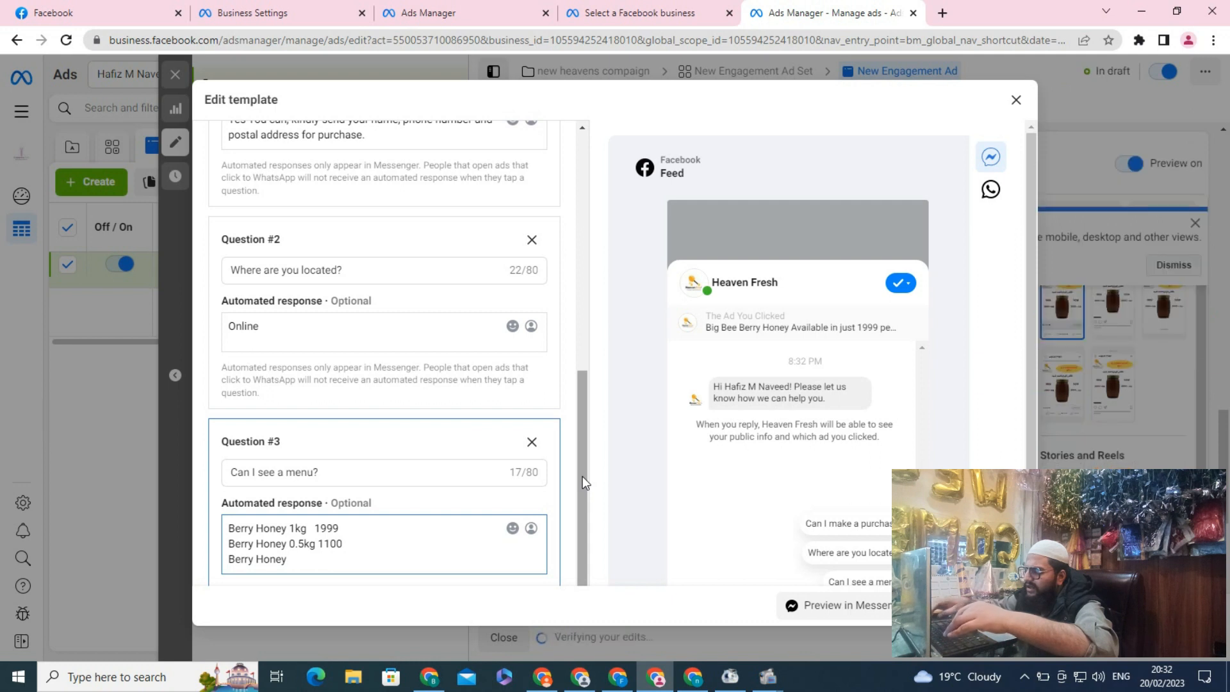
key("BackSpace")
key("BackSpace")
key("BackSpace")
key("BackSpace")
key("BackSpace")
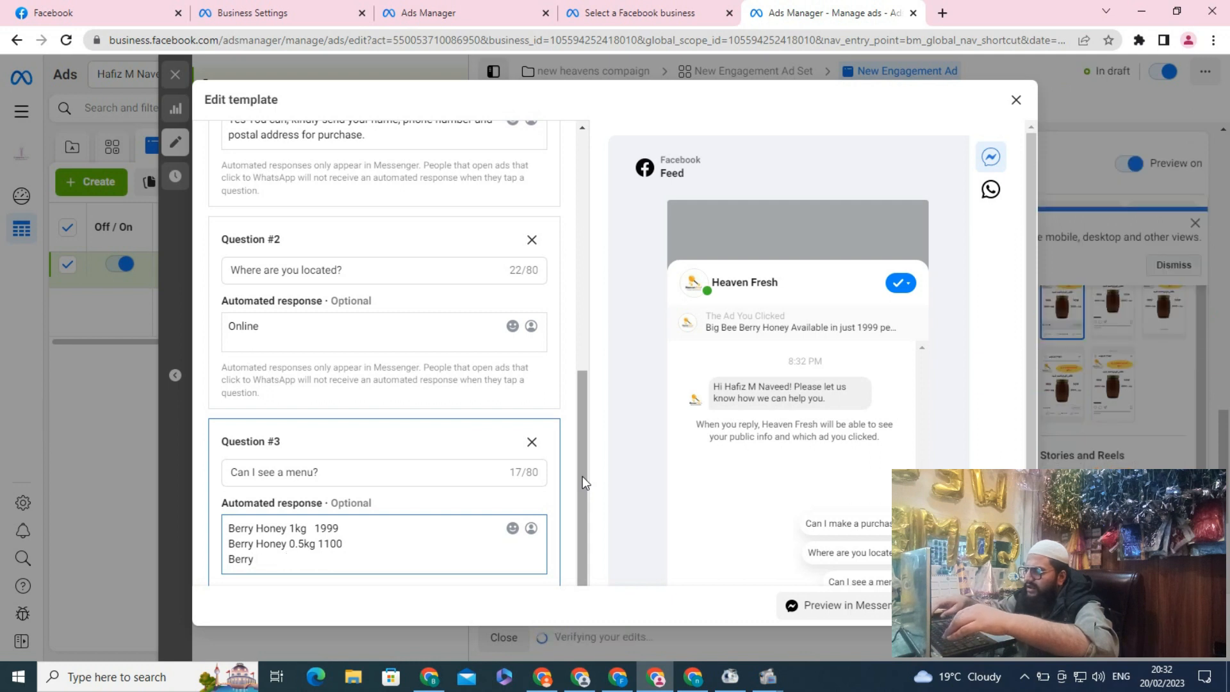
Insert "Big Bee" after "Berry Honey" in both the 1kg and 0.5kg lines of the menu response.
key("Up")
key("Up")
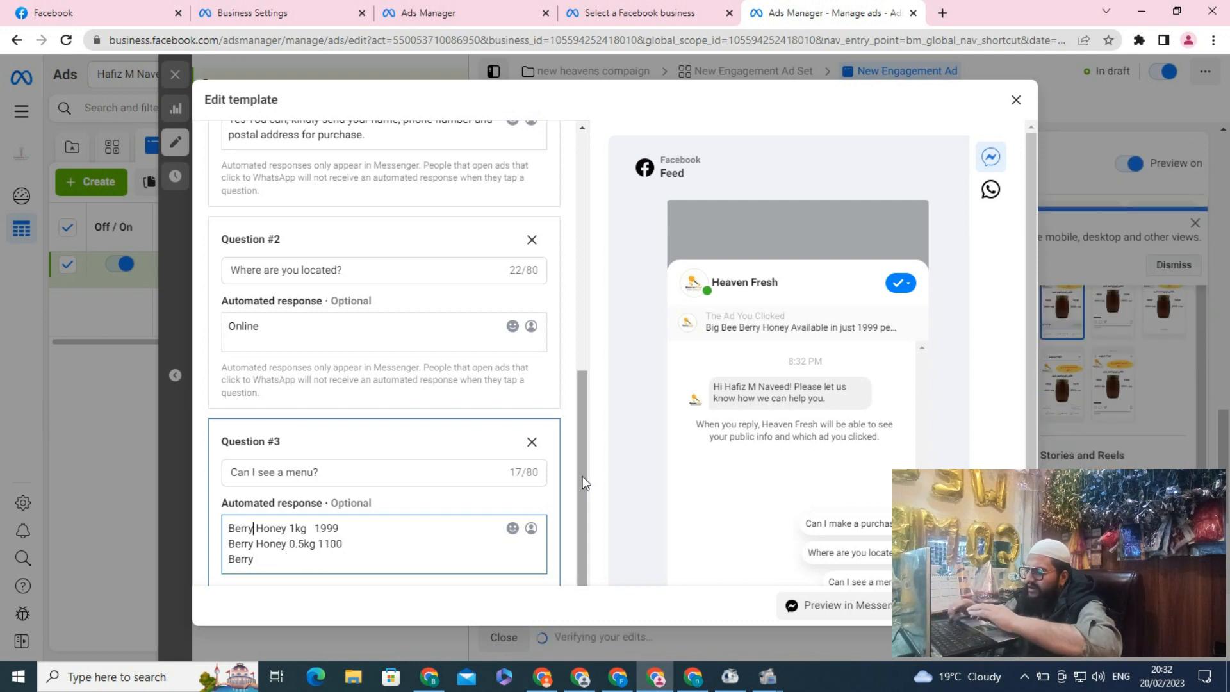
key("Right")
key("Right")
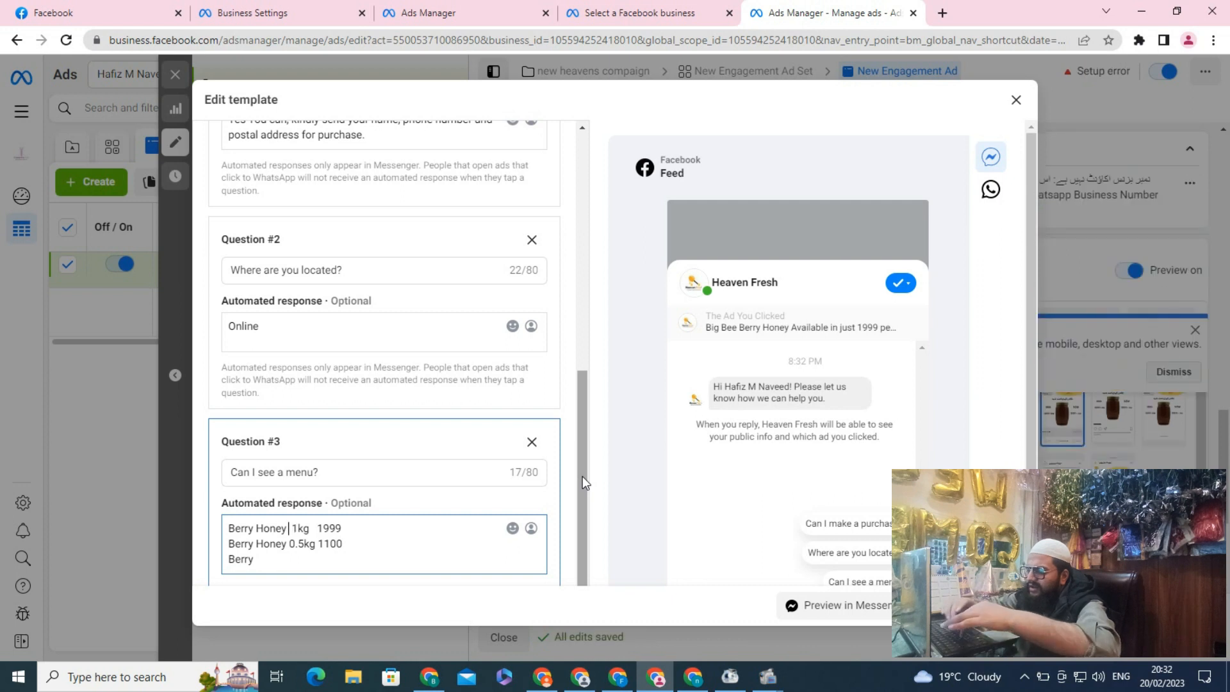
type("Big B")
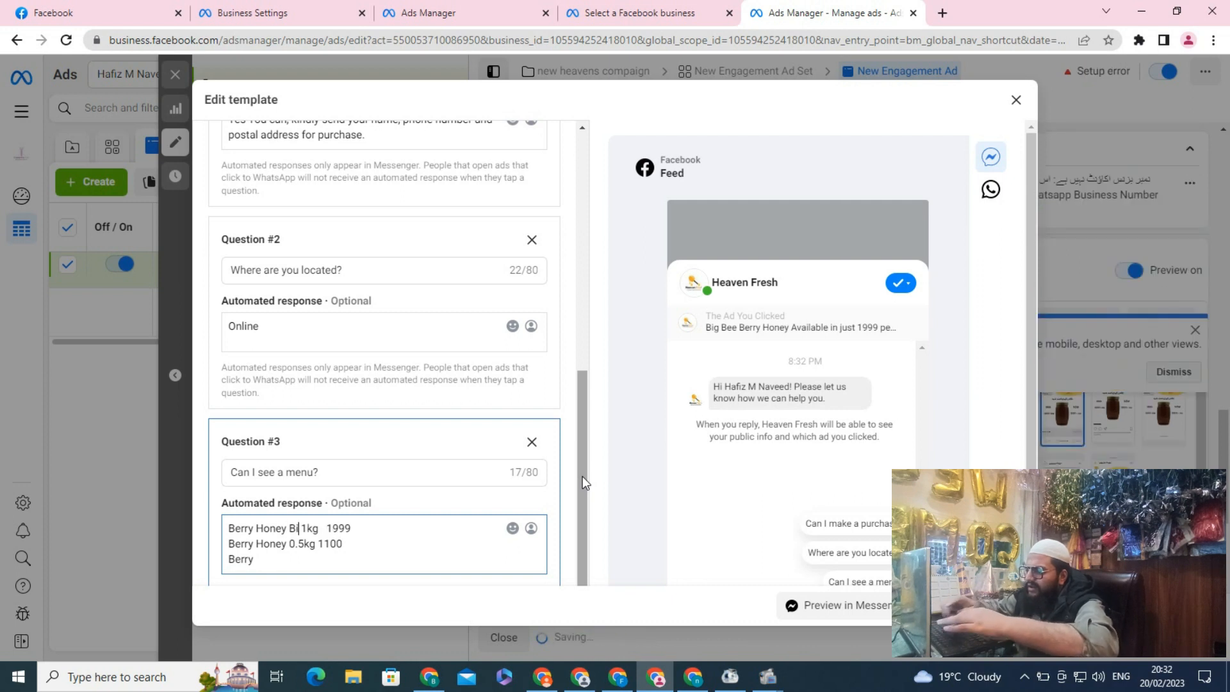
type("ee")
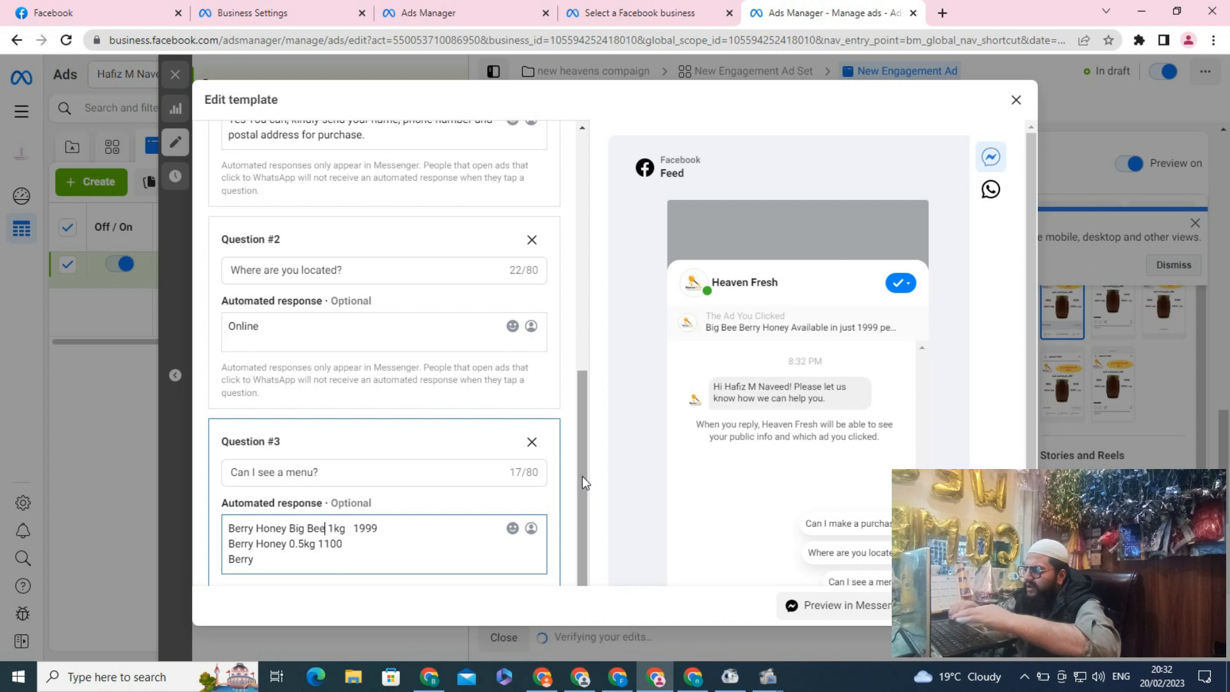
left_click(289, 544)
type("Big ")
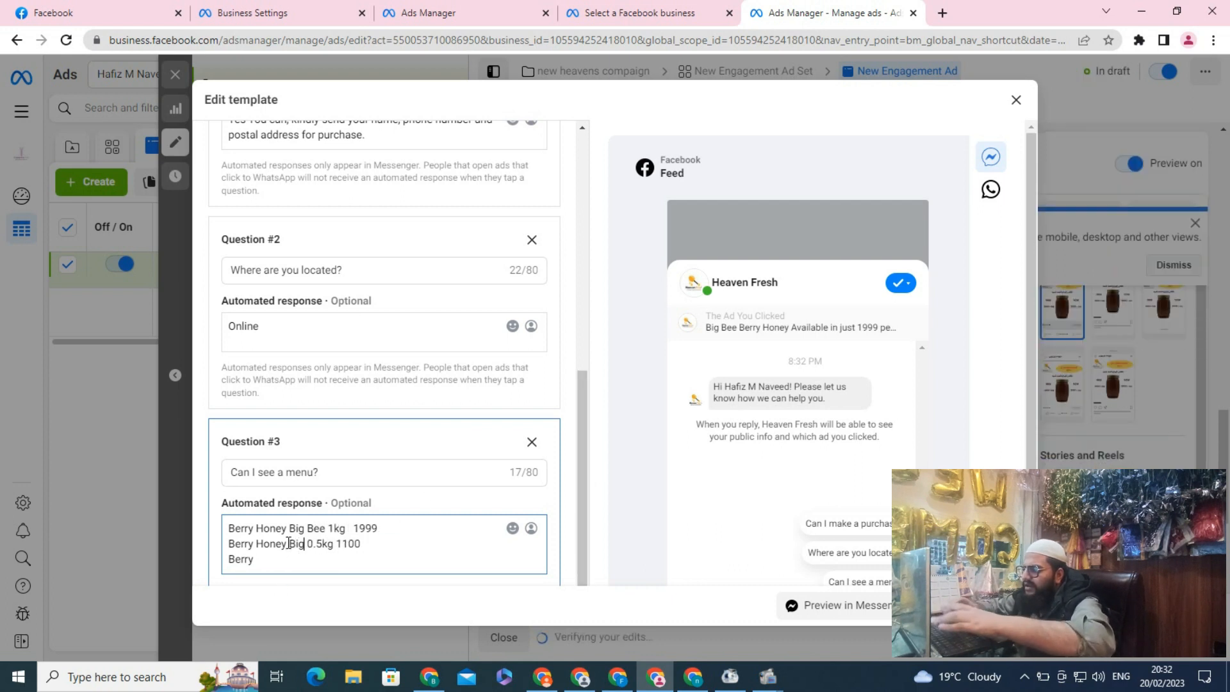
type("Bee")
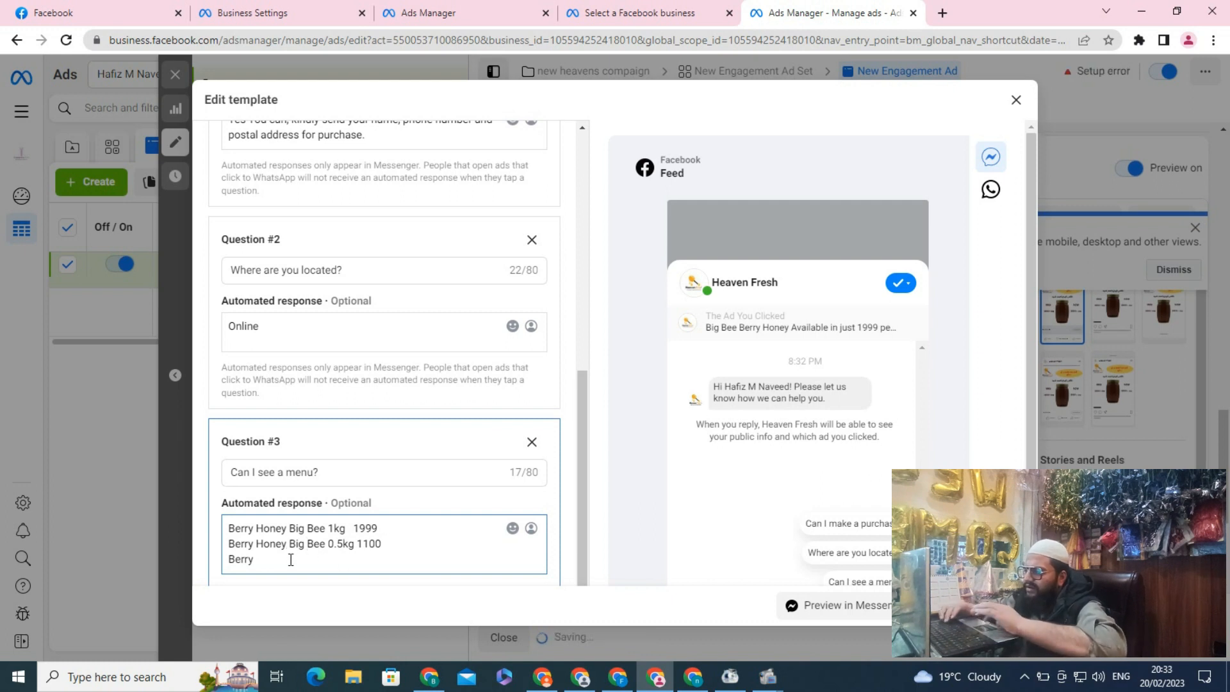
Complete the third line of the menu response as "Berry Honey Small Bee 1Kg 5000".
type(" Honey")
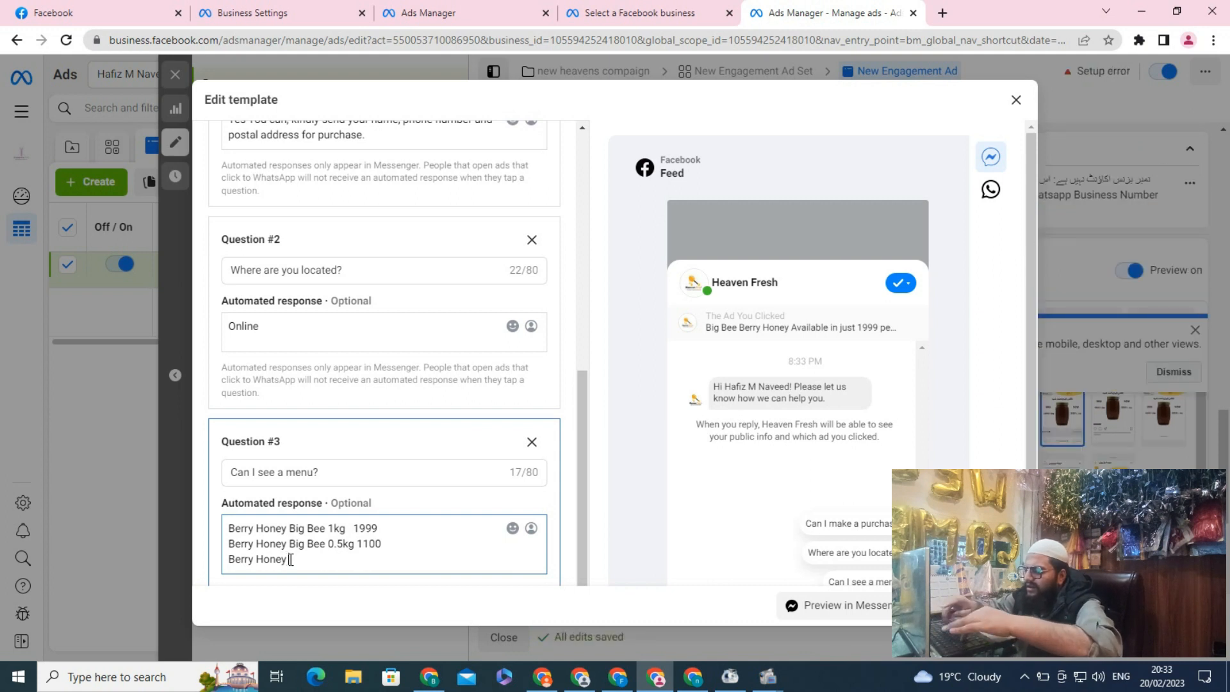
type(" Small ")
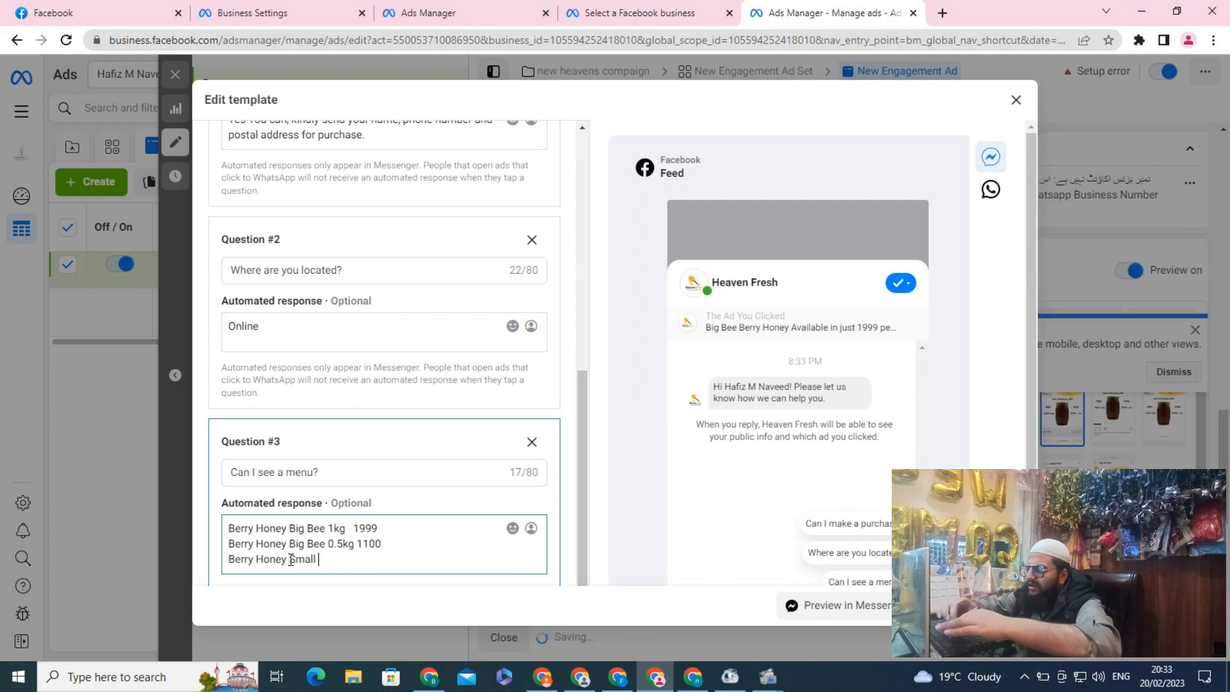
type("b")
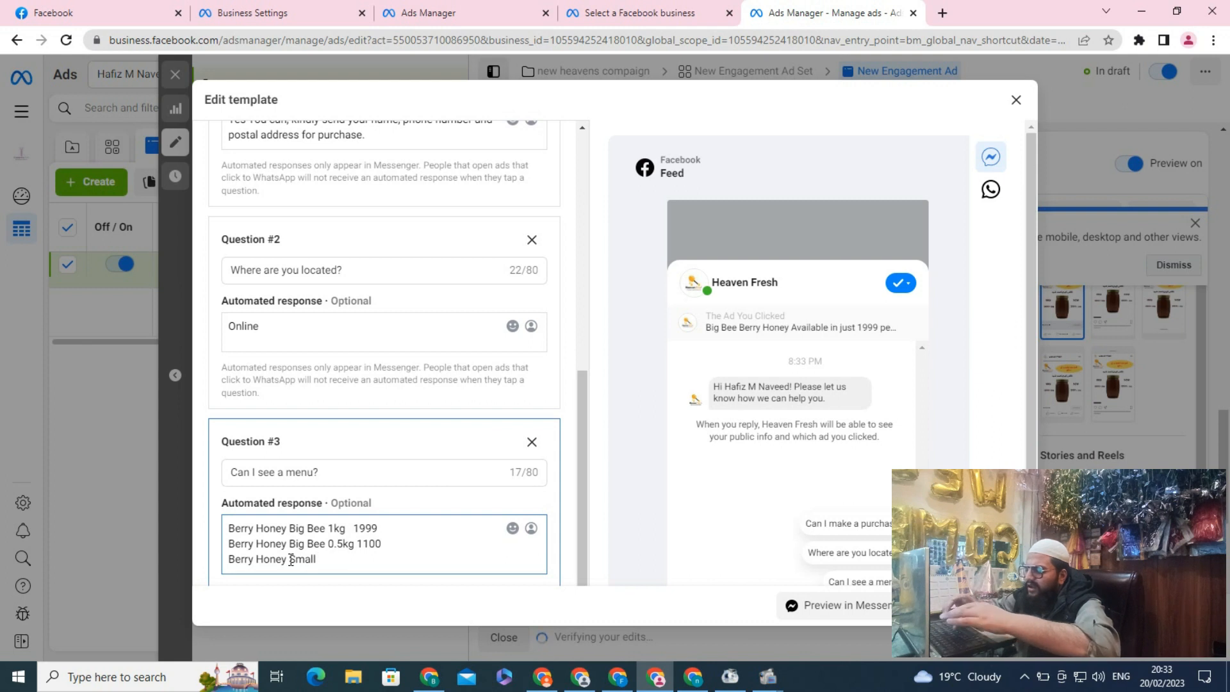
type("Bee ")
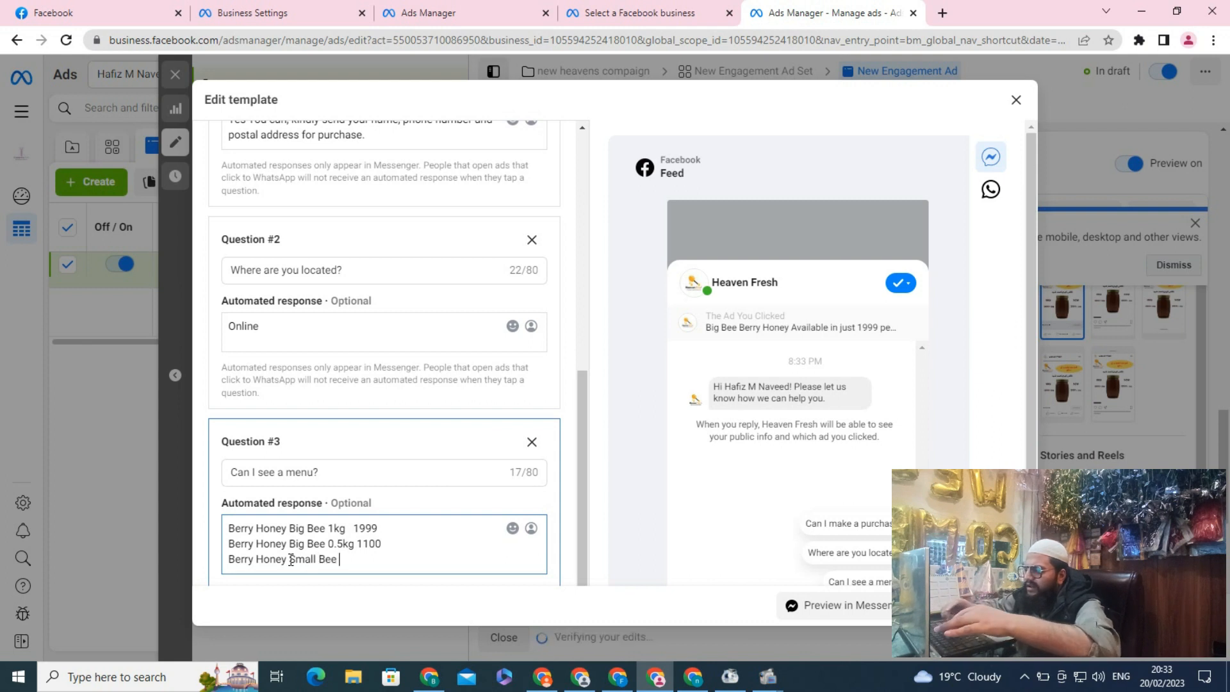
type("1Kg ")
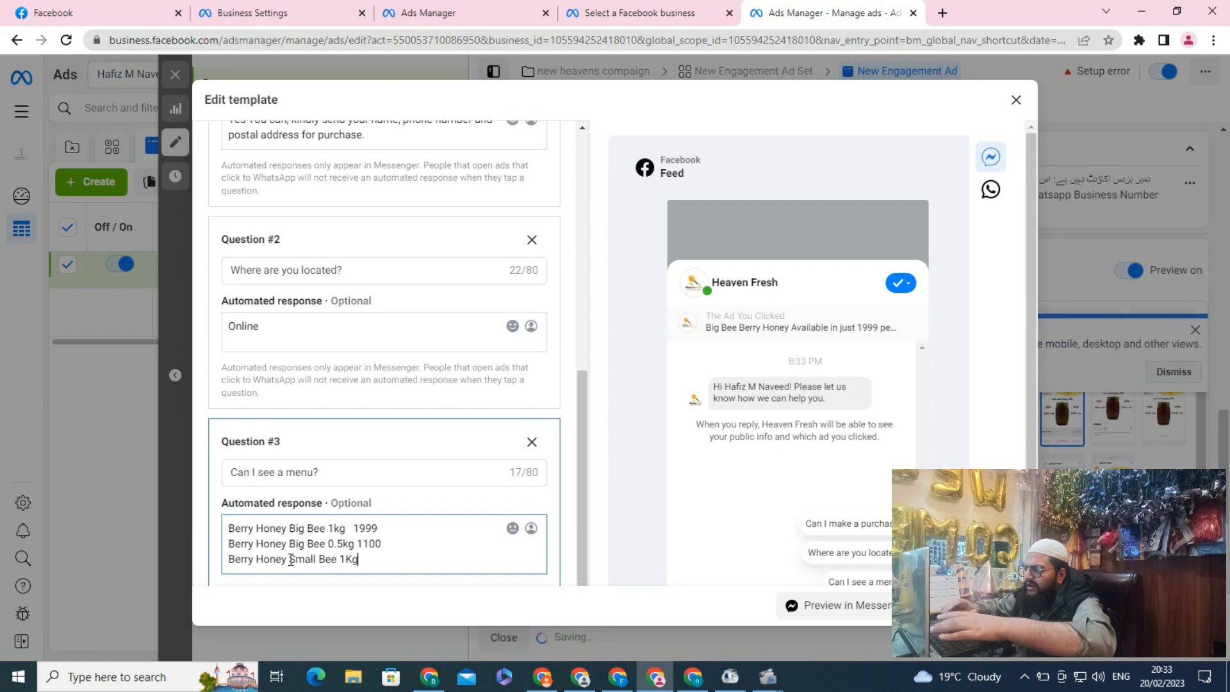
type("5000")
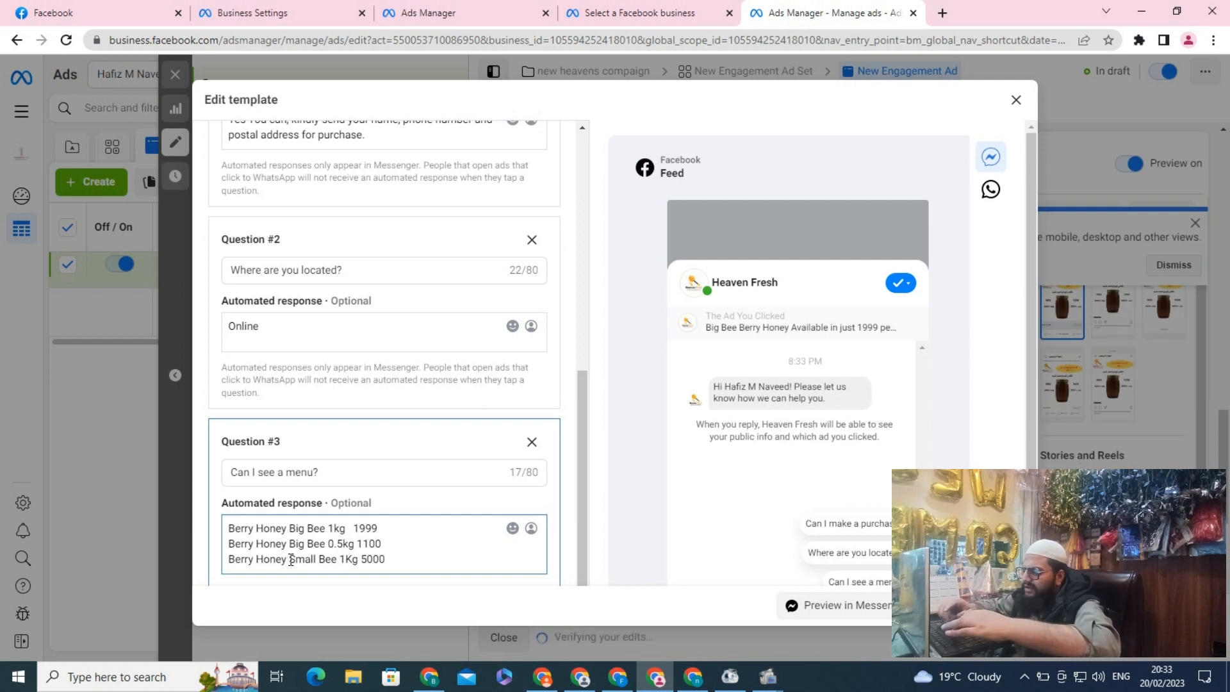
Add a fourth line reading "Berry Honey Small Bee 0.5kg 3000" to the menu response.
key("Return")
type("Berry ")
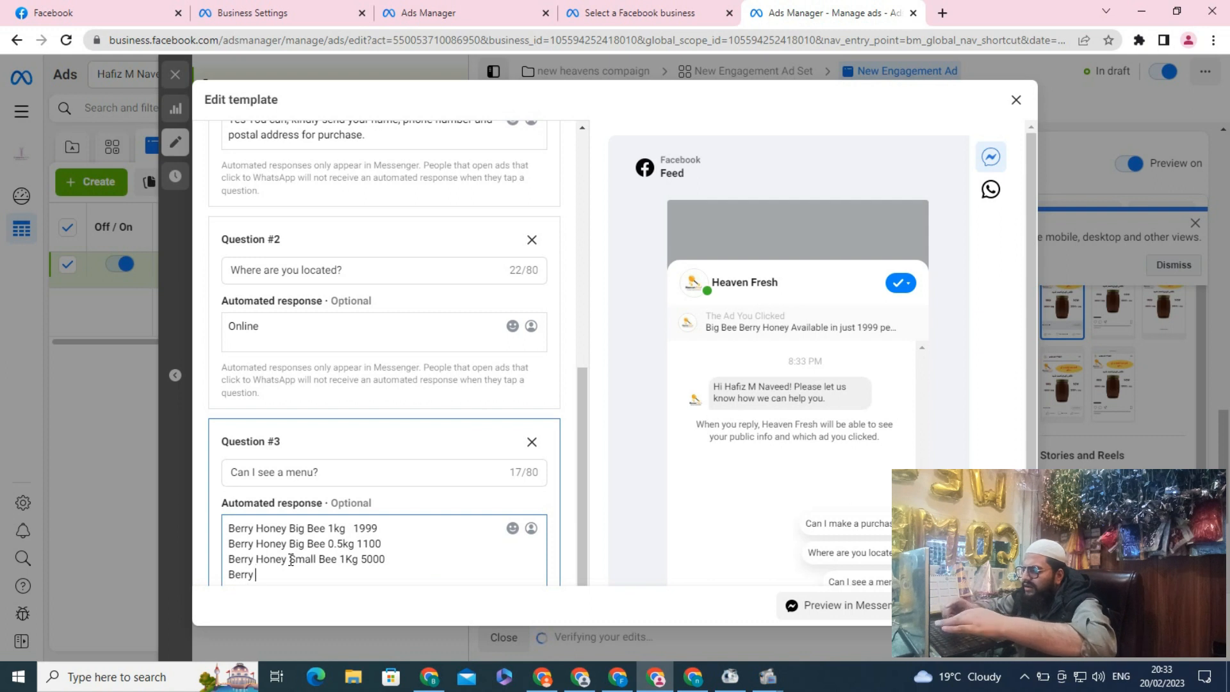
type("Honey")
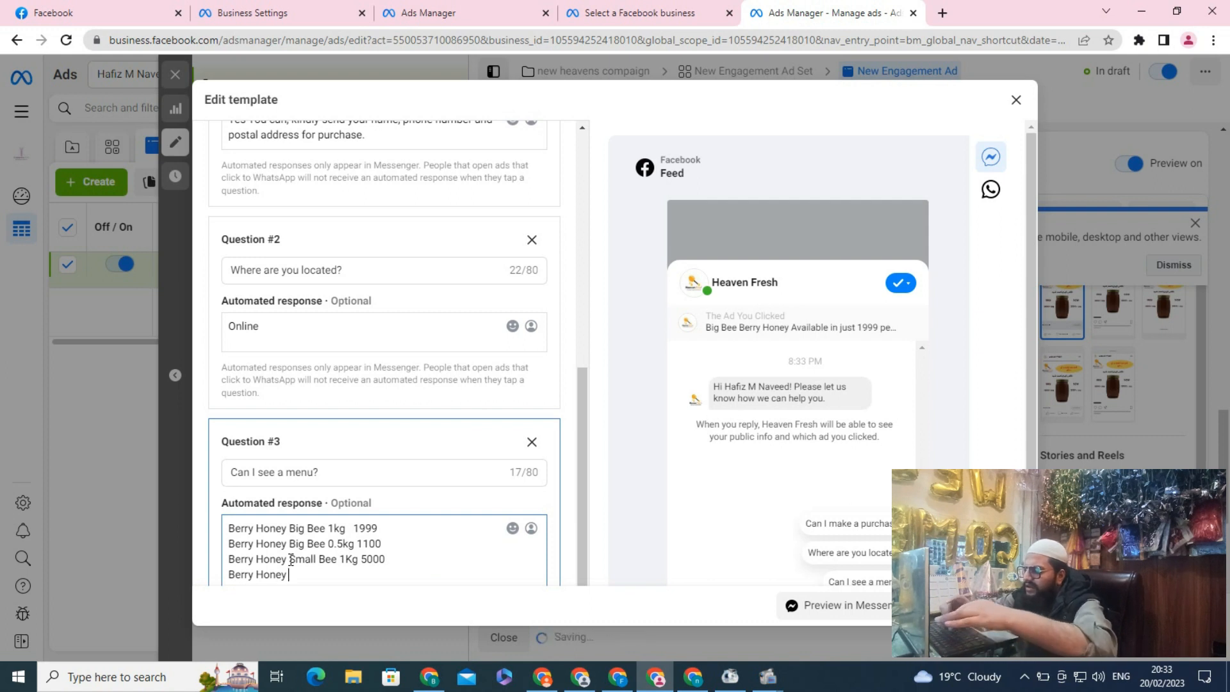
type(" Small Bee")
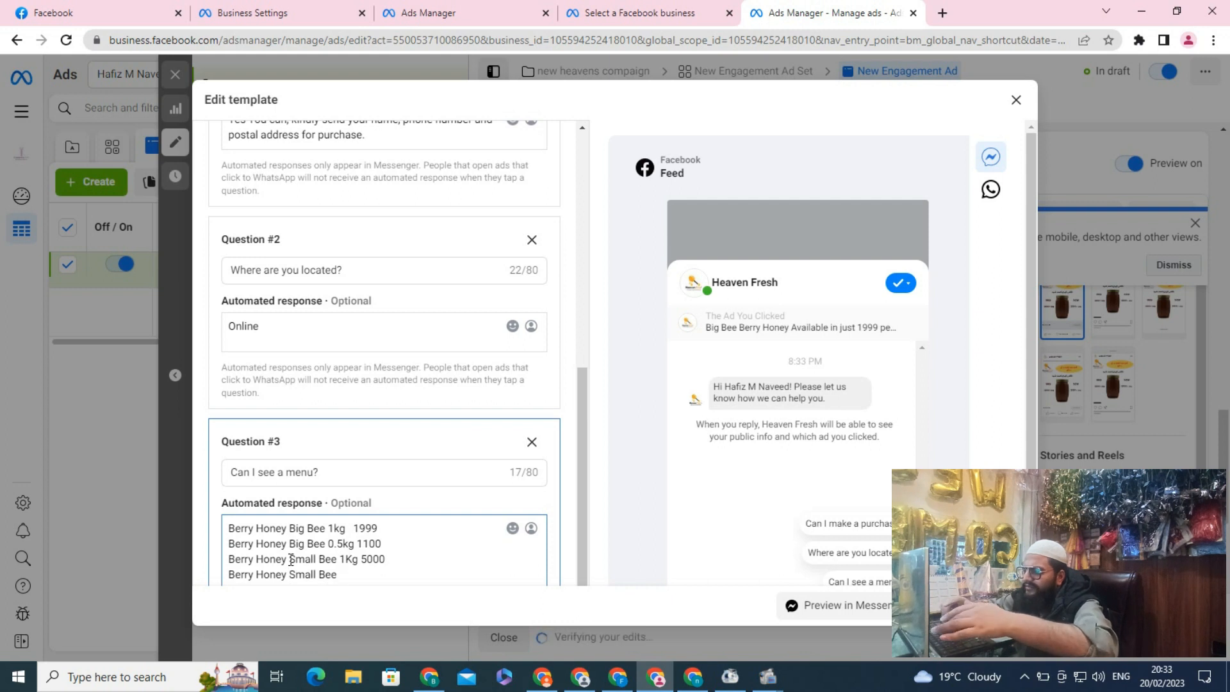
type(" 0.")
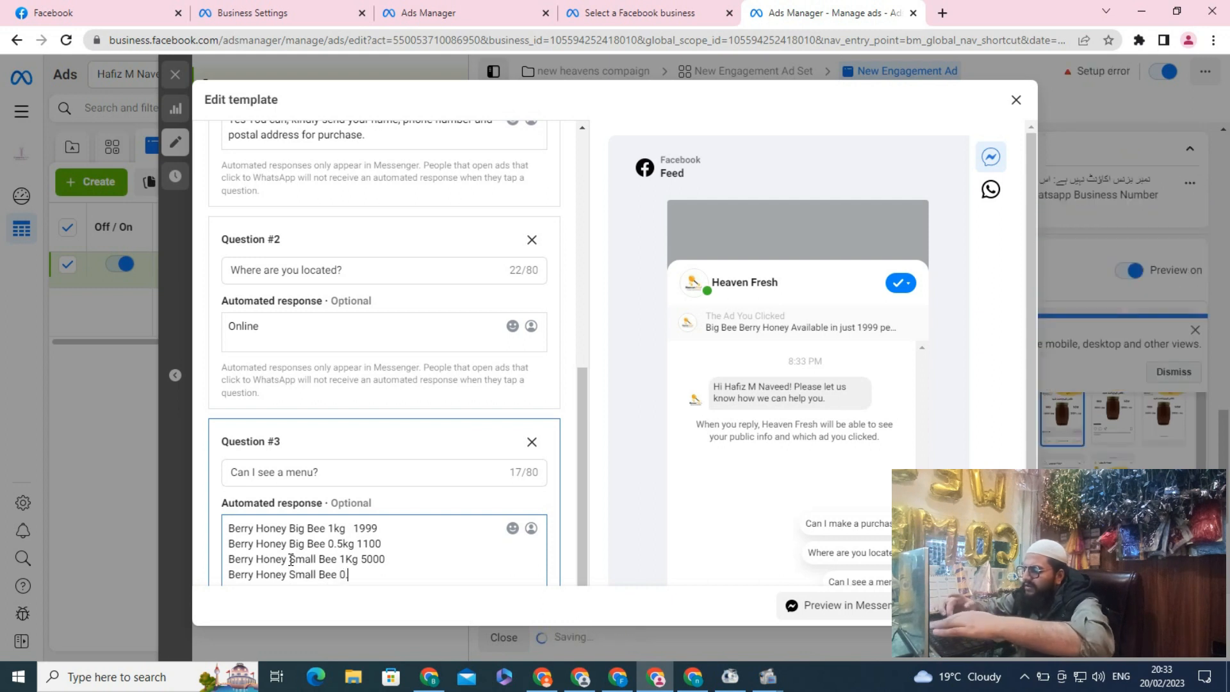
type("5kg ")
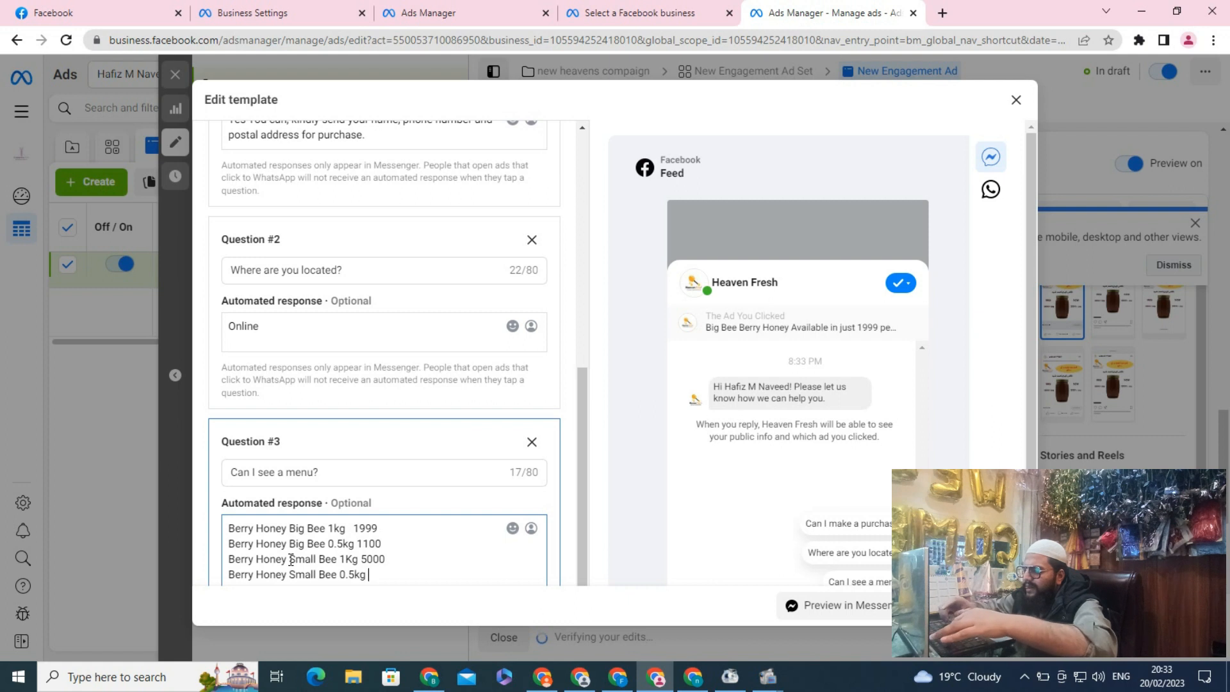
type("3000")
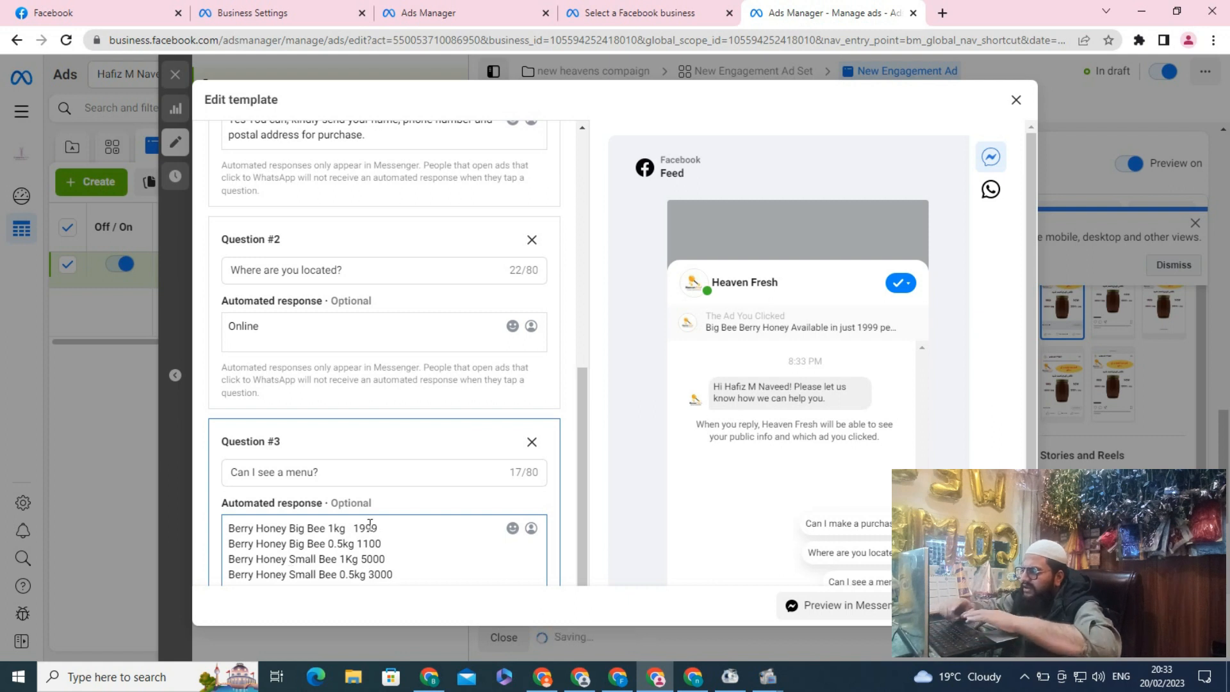
Save the message template with its automated responses and return to the ad's settings.
scroll(585, 393, "down", 1)
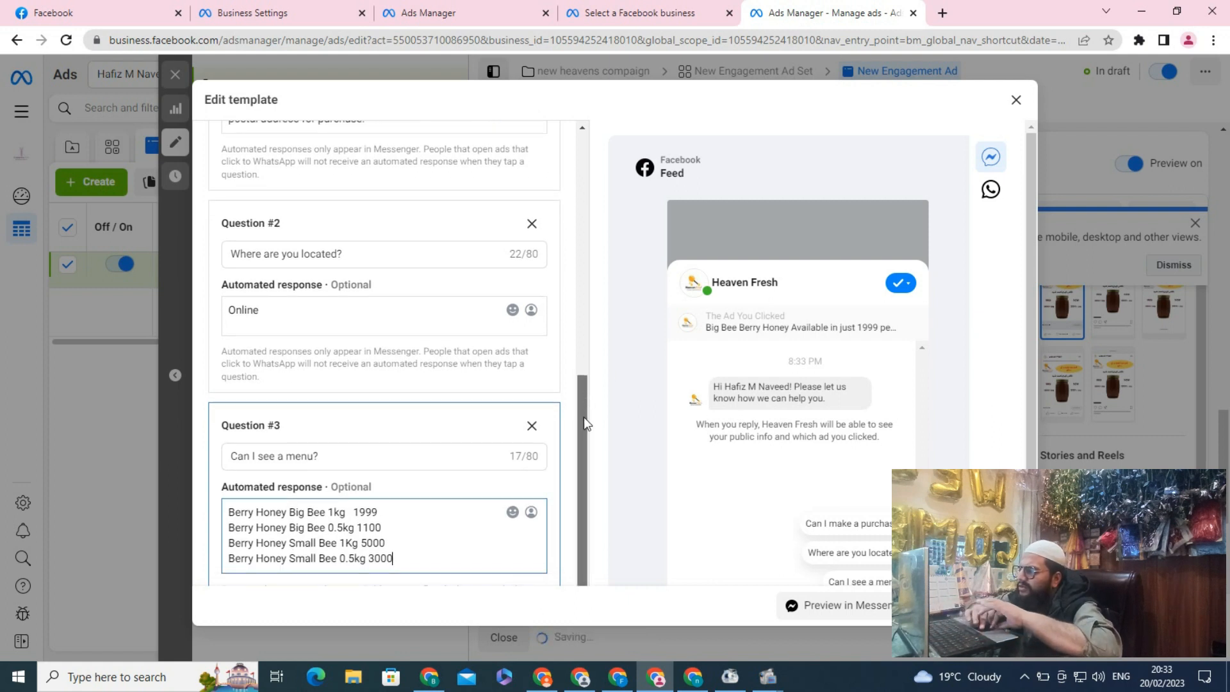
scroll(584, 423, "down", 2)
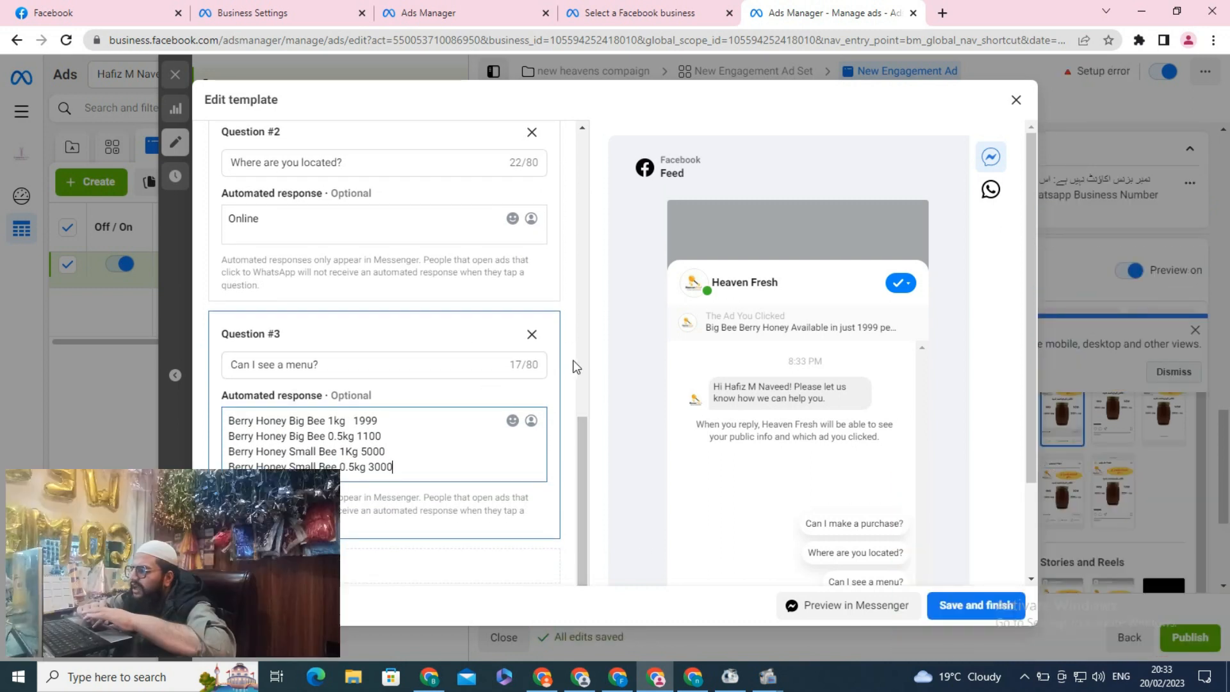
left_click(959, 612)
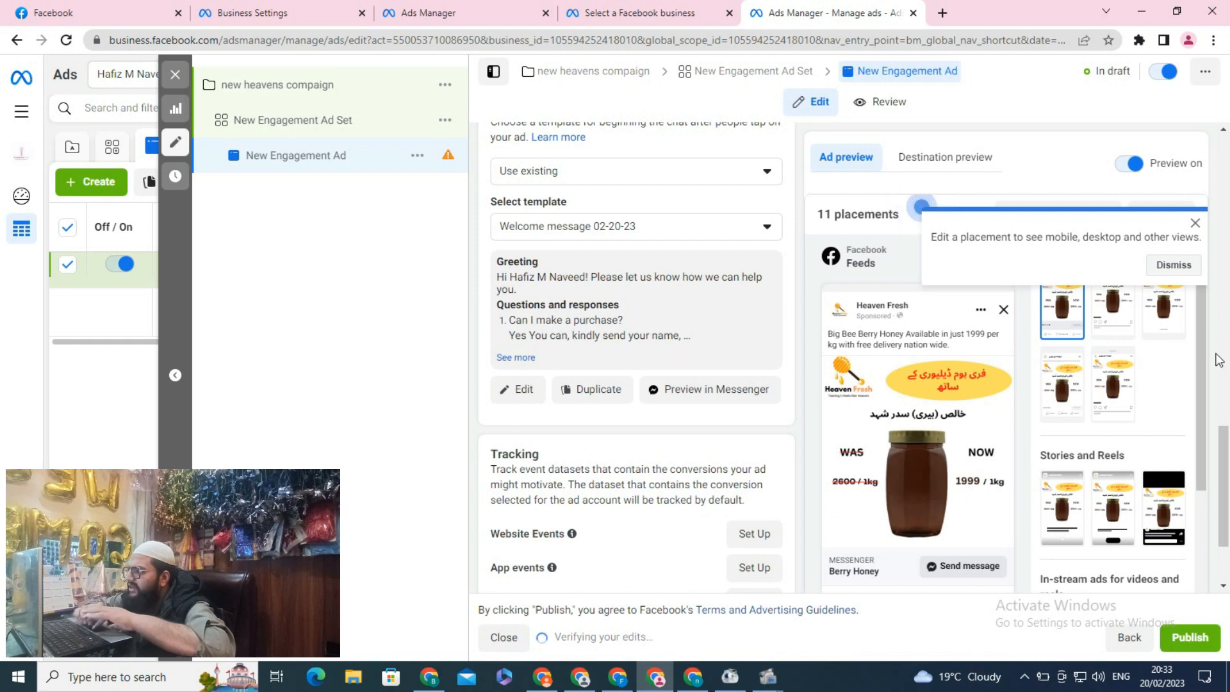
Dismiss the placement editing tip covering the ad preview.
left_click_drag(1225, 434, 1223, 496)
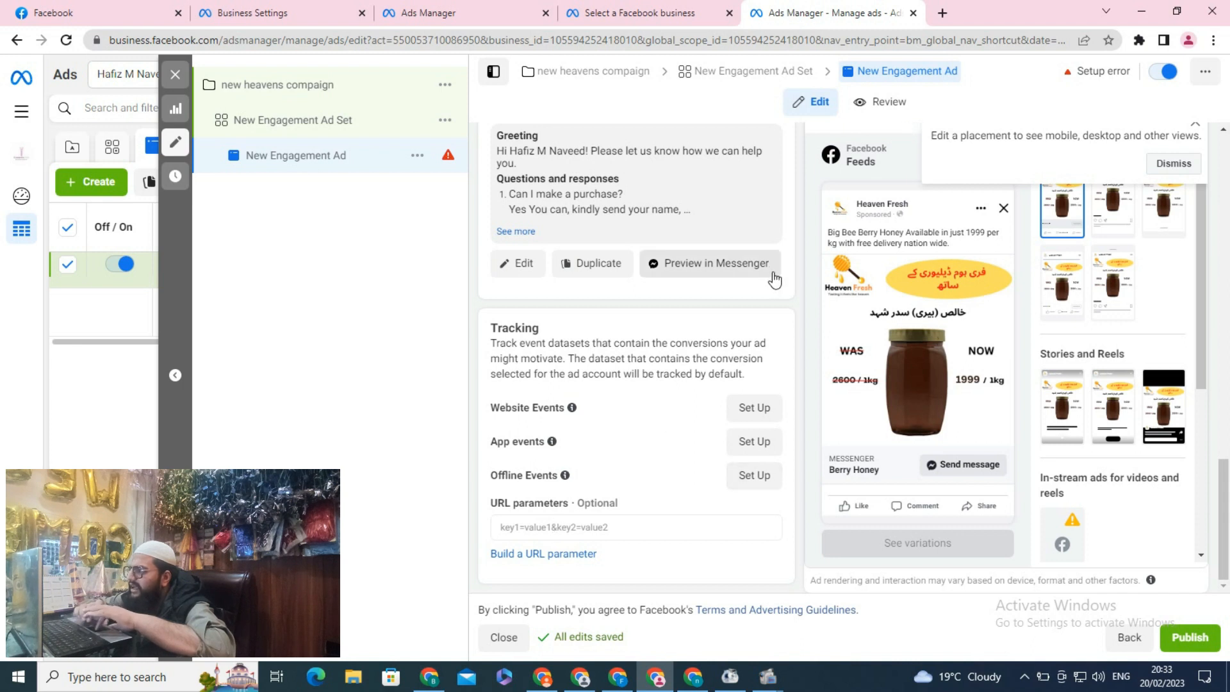
left_click(1190, 164)
mouse_move(1227, 493)
left_mouse_down()
mouse_move(1228, 191)
mouse_move(1223, 504)
left_mouse_up()
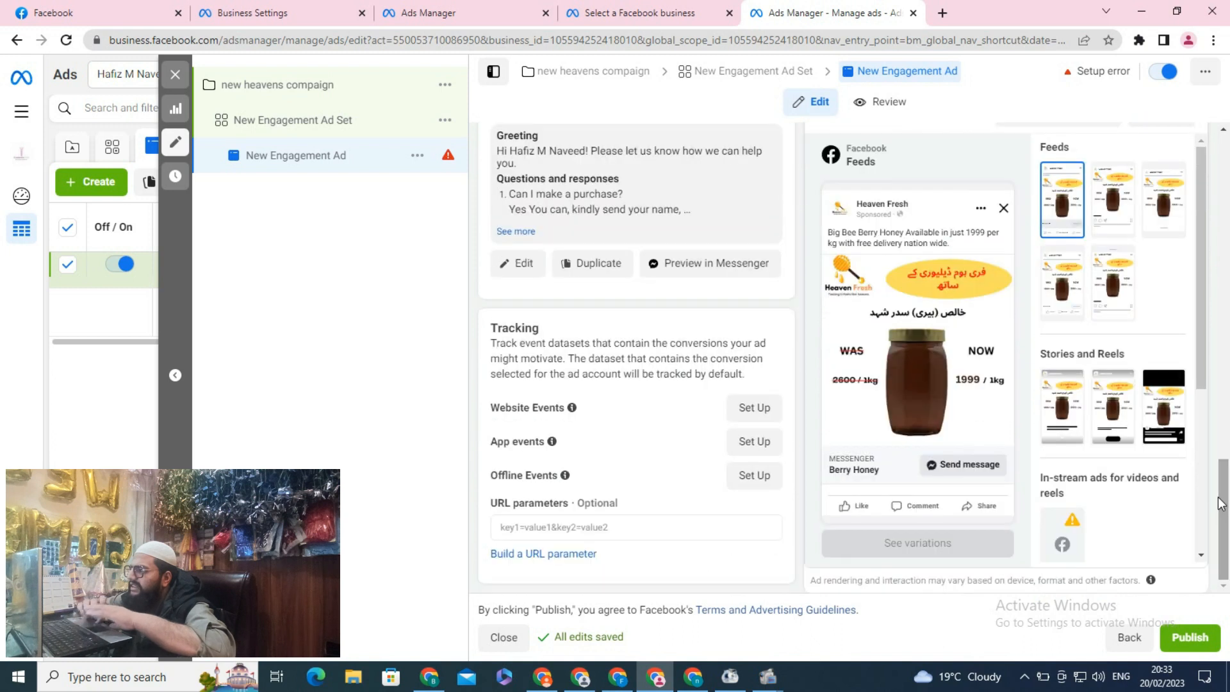
Search the web for "facebook ads library" in a new tab and open the Meta Ad Library.
left_click(944, 13)
left_click(483, 40)
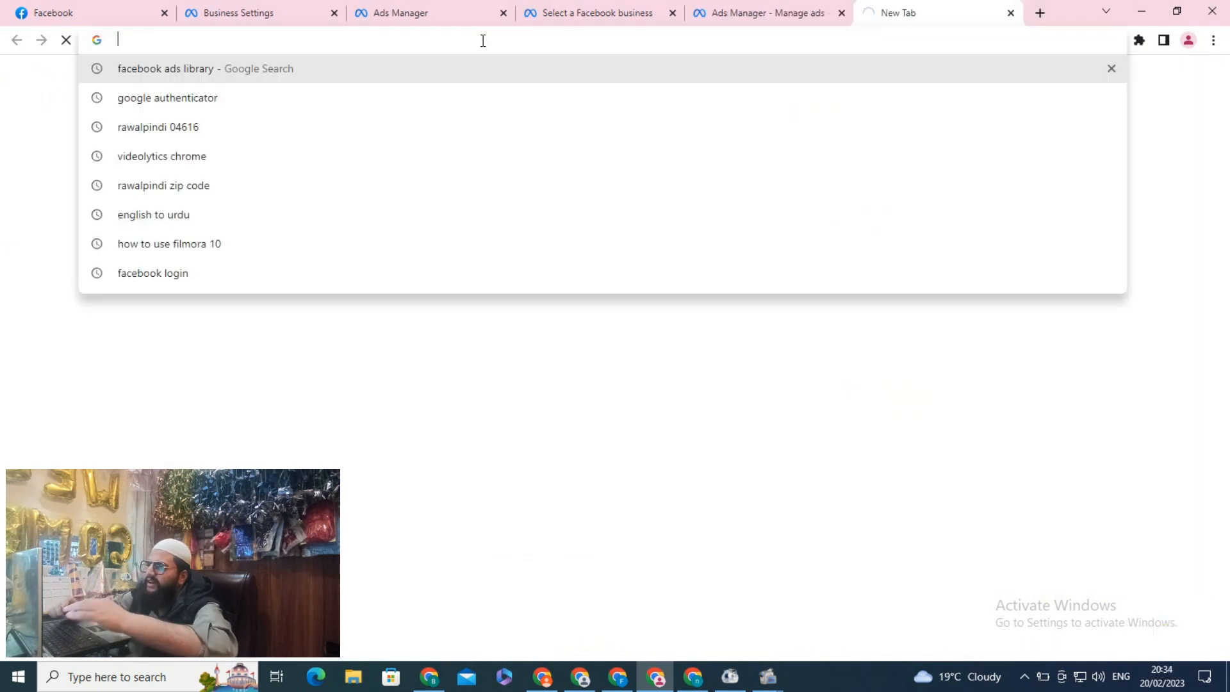
type("fac")
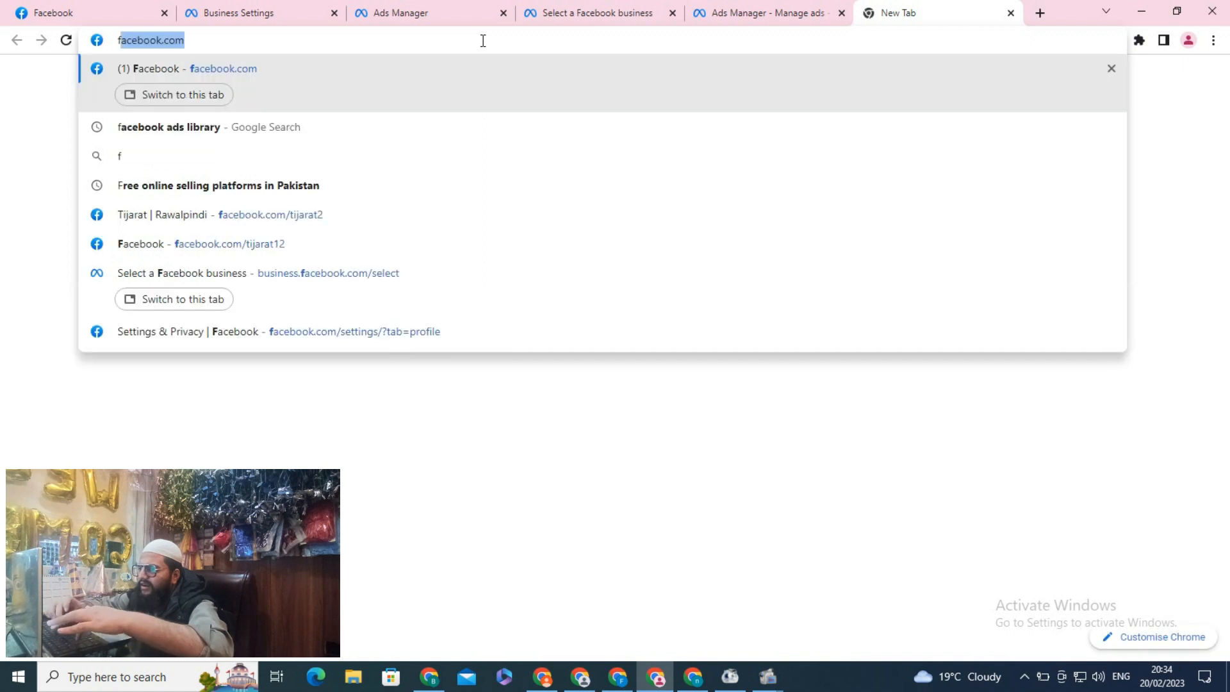
type("eboo")
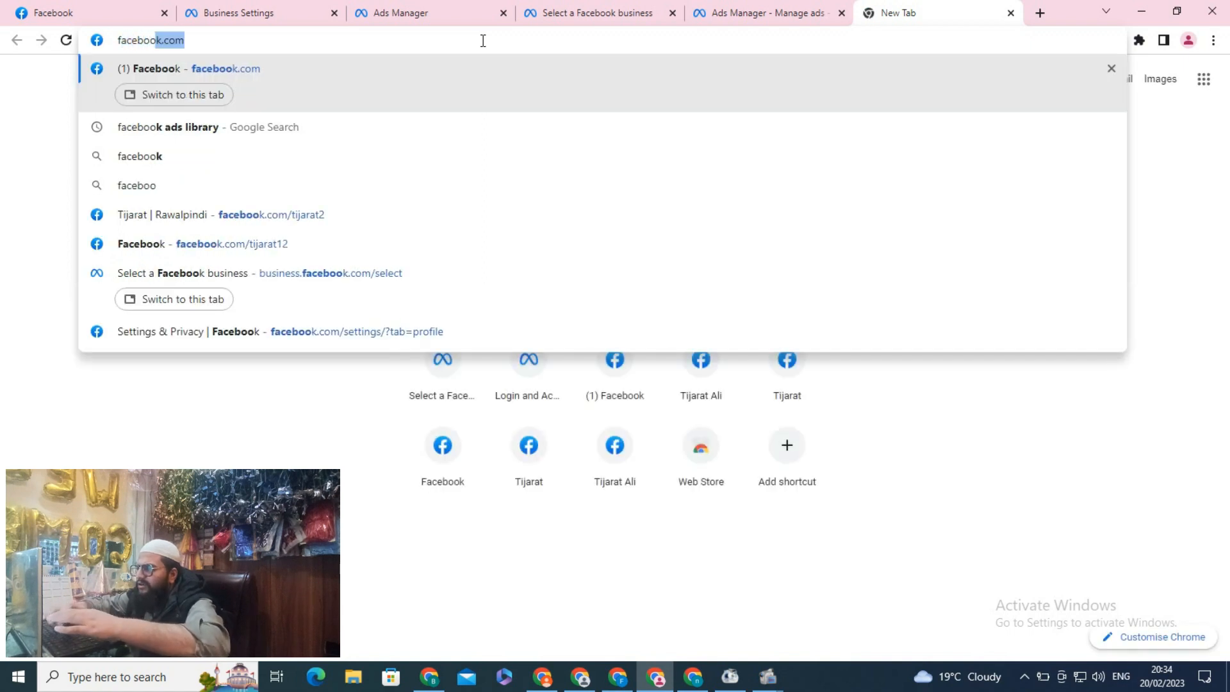
type("k ads")
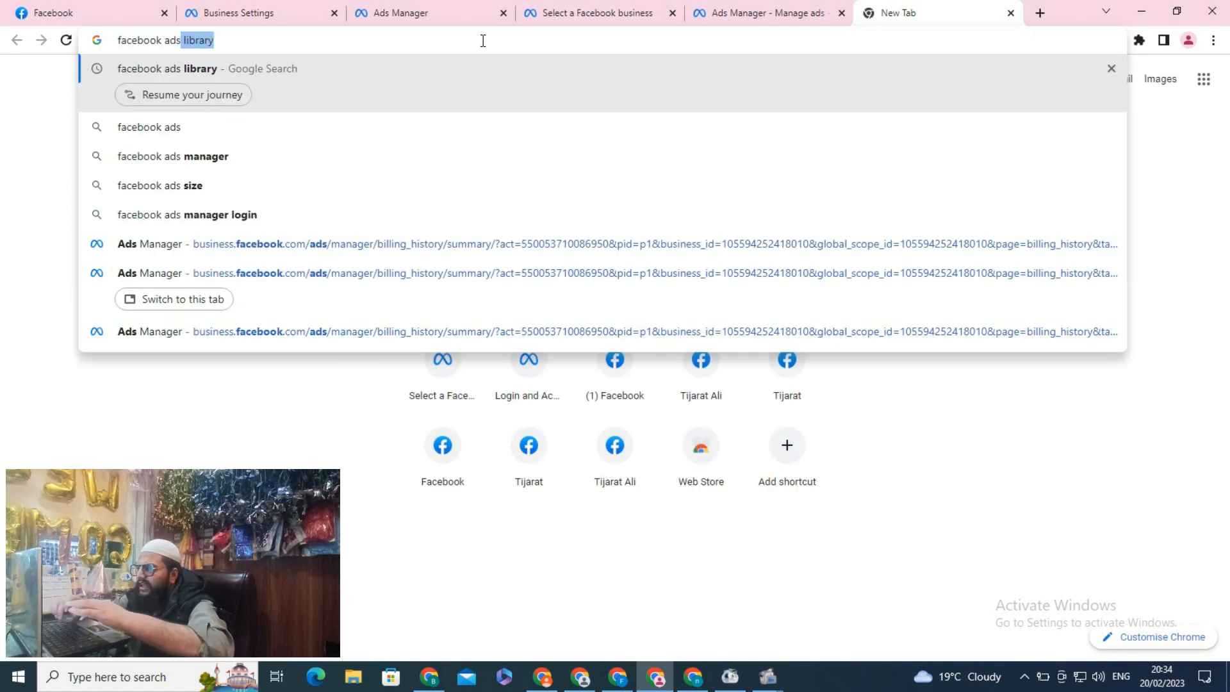
key("Return")
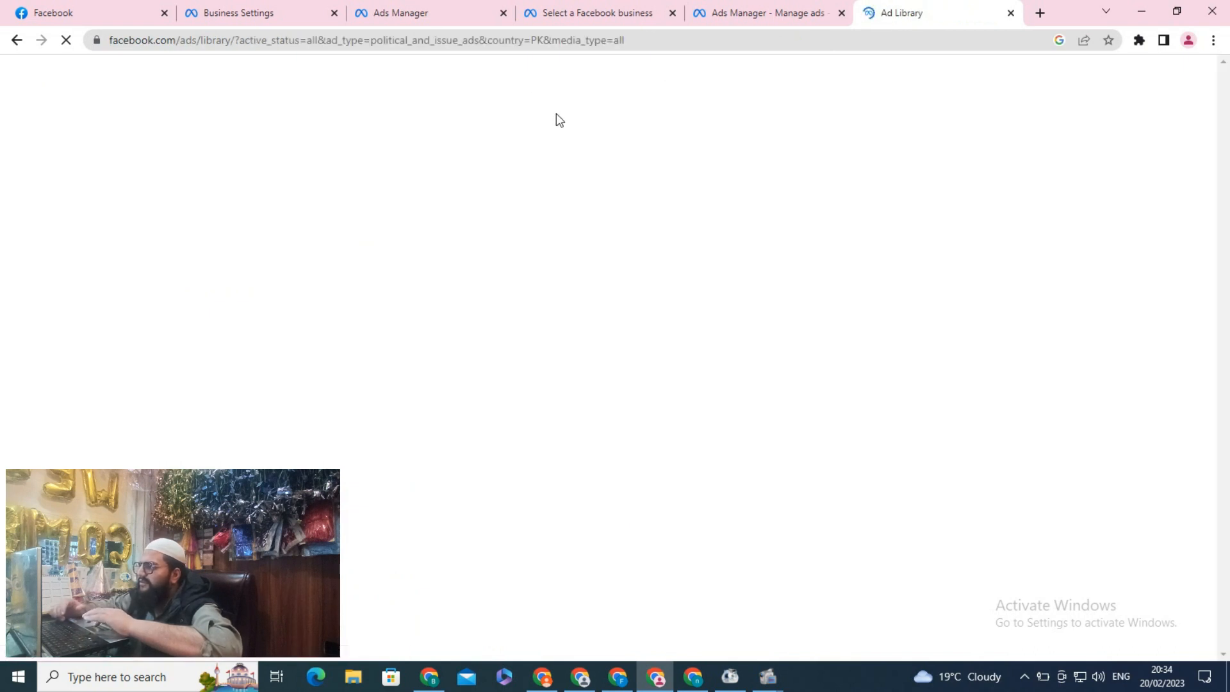
Search the Ad Library for "Natural Honey" in Pakistan with the ad category set to All ads.
scroll(166, 372, "down", 2)
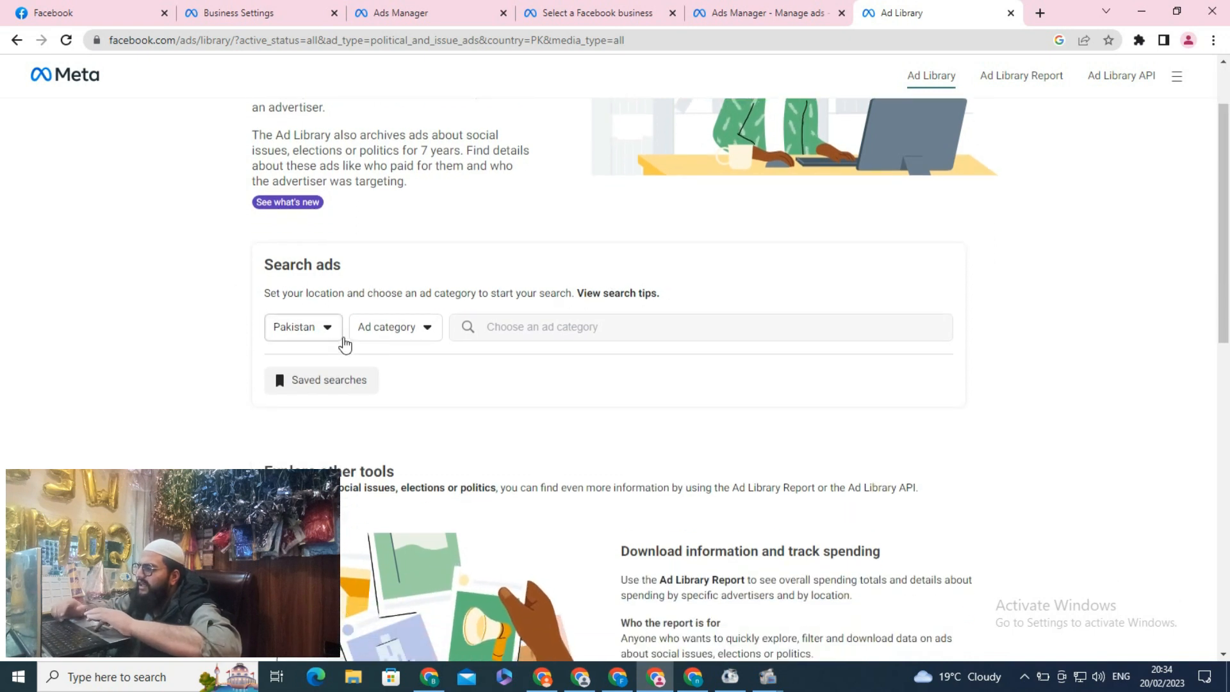
left_click(417, 337)
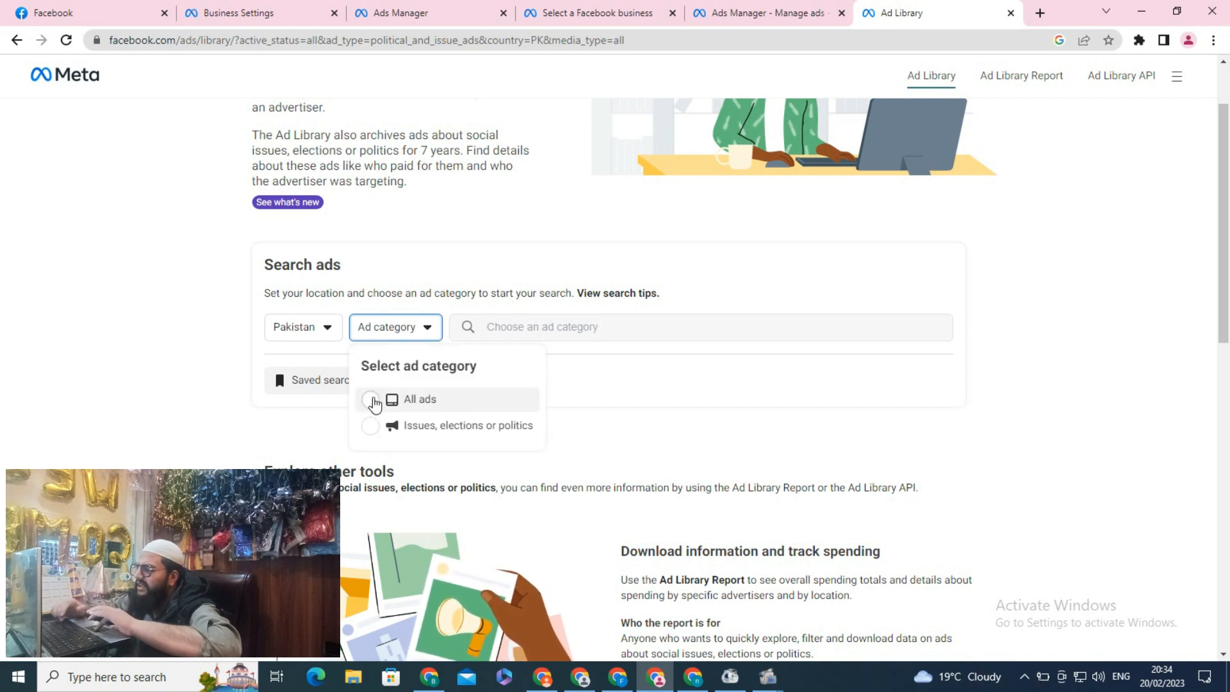
left_click(371, 402)
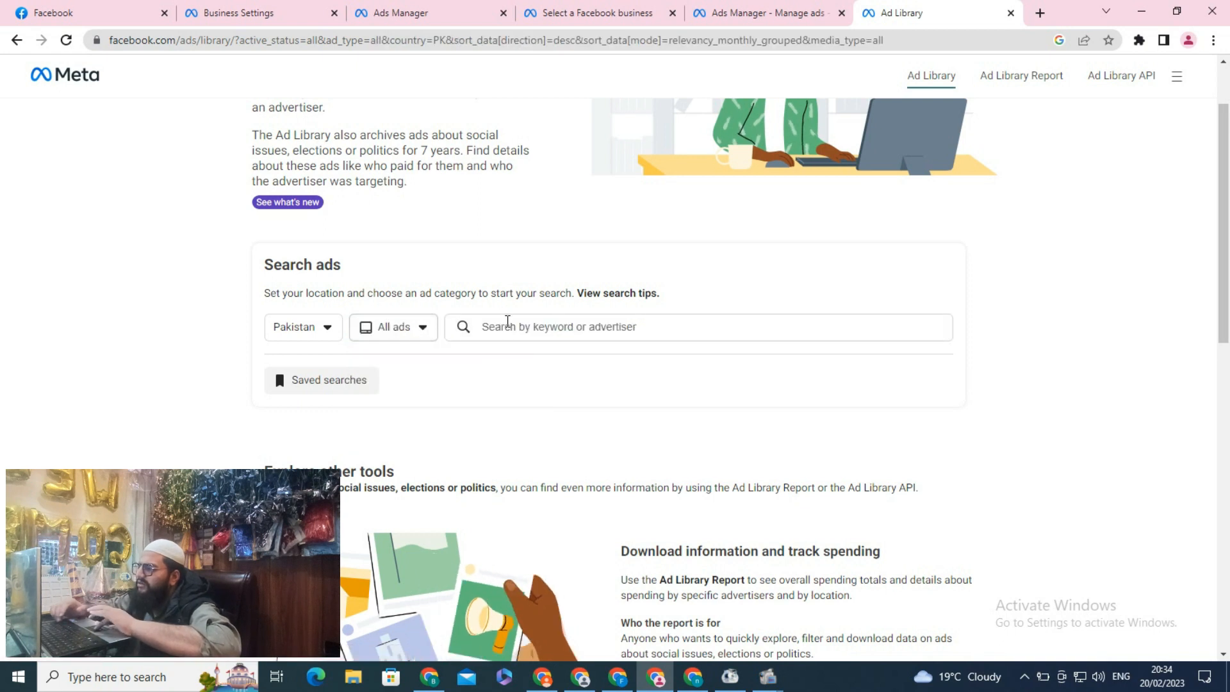
left_click(506, 333)
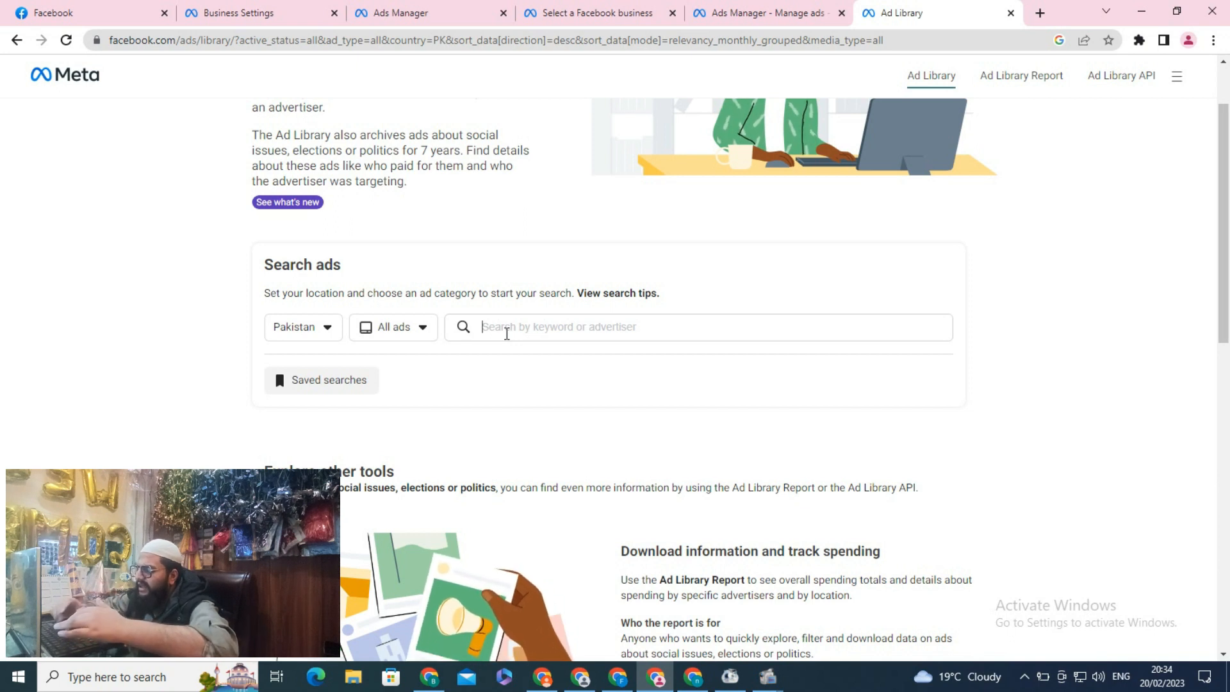
type("c")
key("BackSpace")
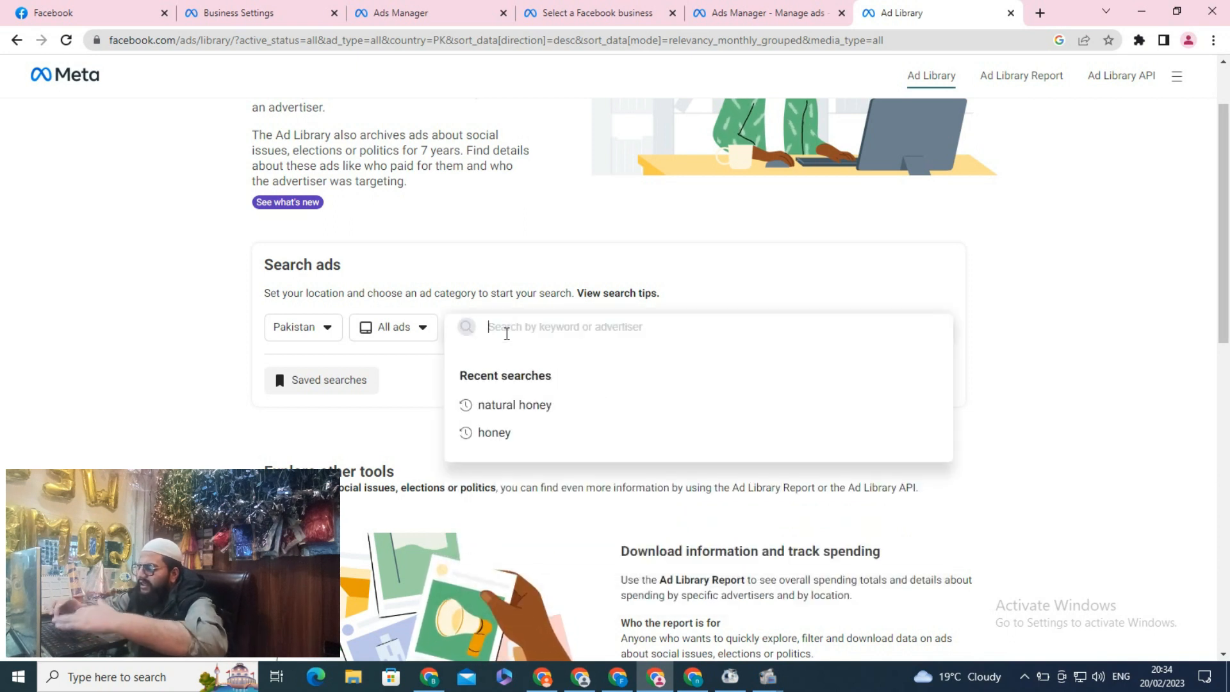
type("Natural Hone")
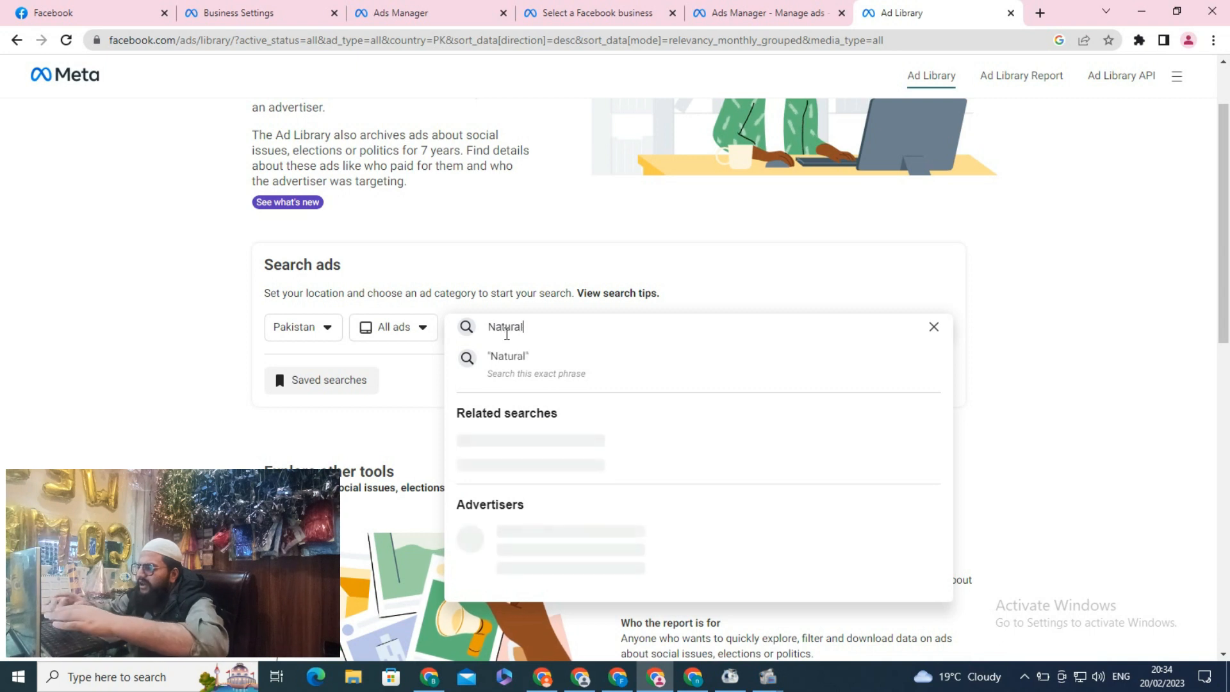
type("y")
key("Return")
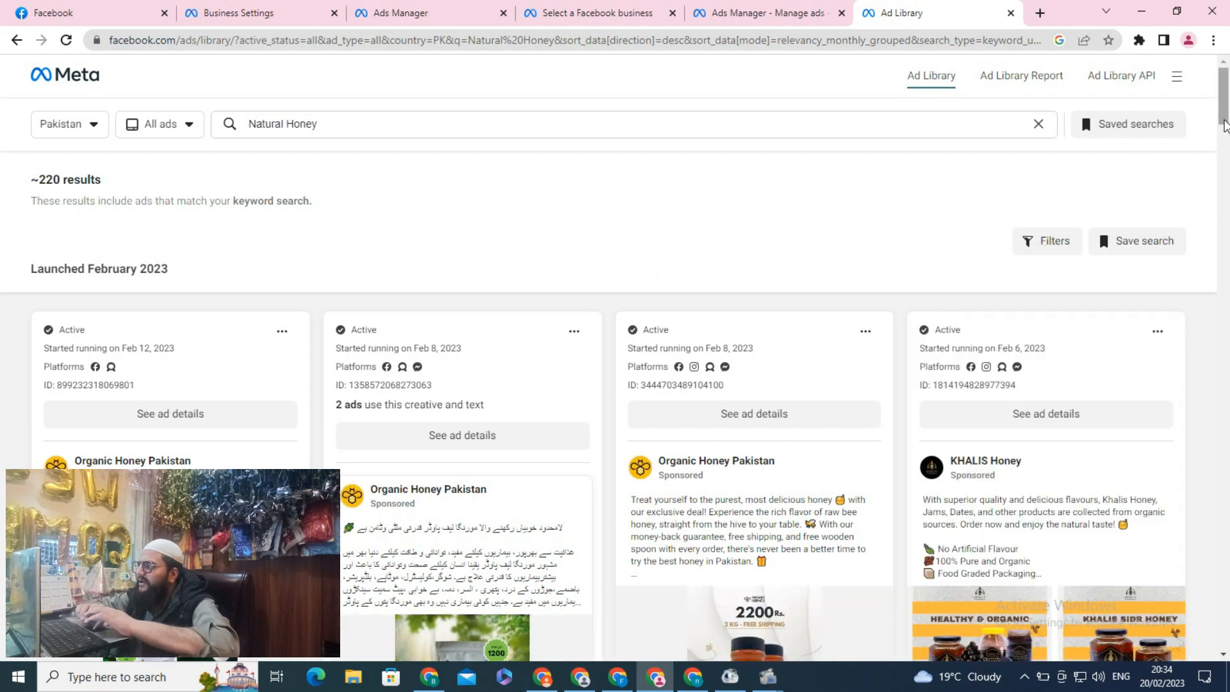
Examine competitors' natural honey ads across the launch months, comparing their texts, images and offers.
scroll(1225, 122, "down", 2)
scroll(1225, 122, "down", 1)
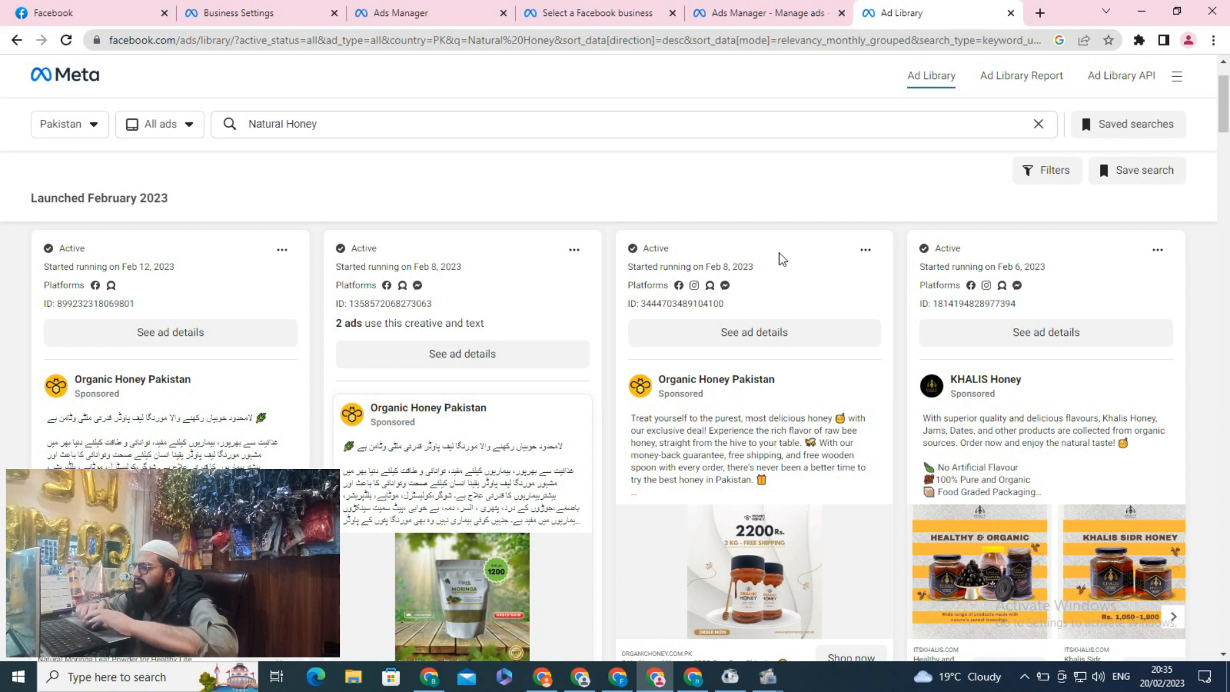
left_click_drag(1227, 92, 1228, 122)
left_click_drag(1228, 111, 1222, 283)
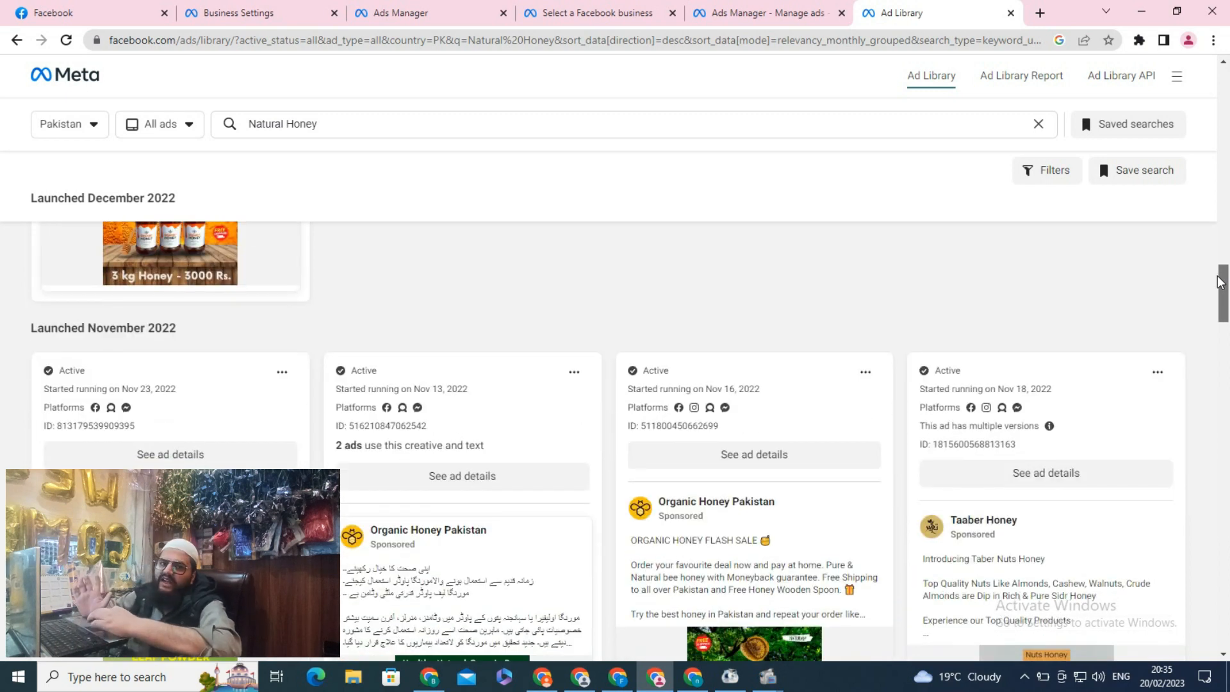
left_click_drag(1221, 283, 1220, 307)
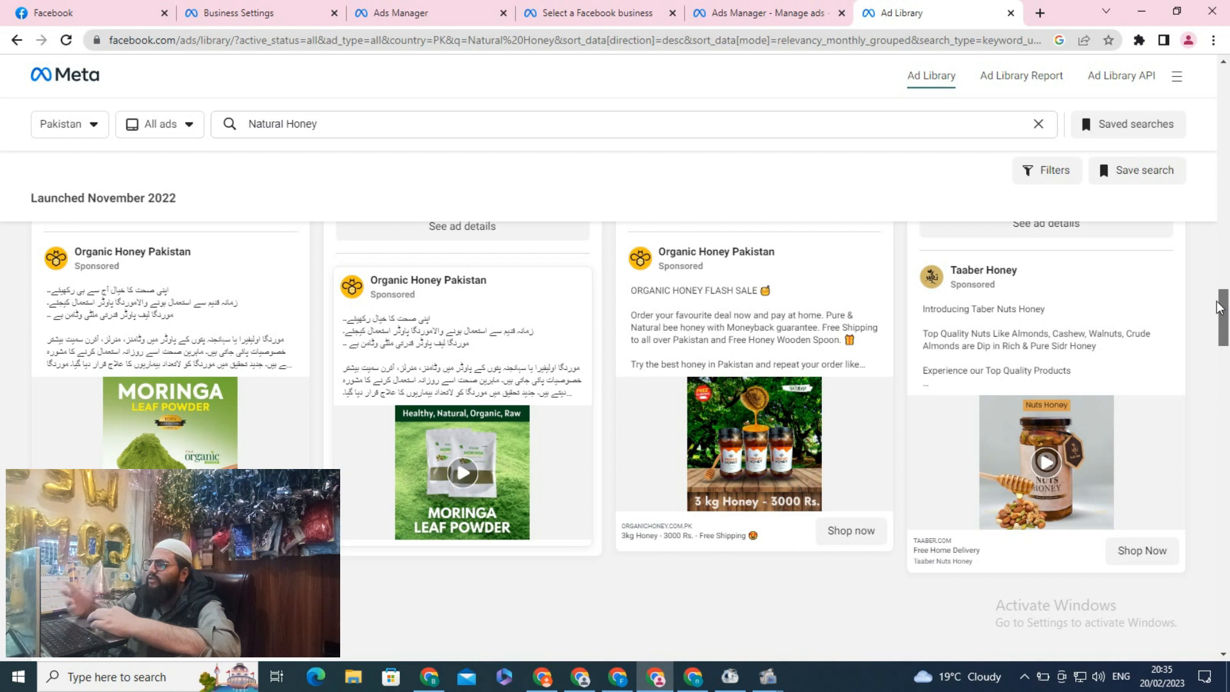
left_click_drag(1219, 306, 1216, 380)
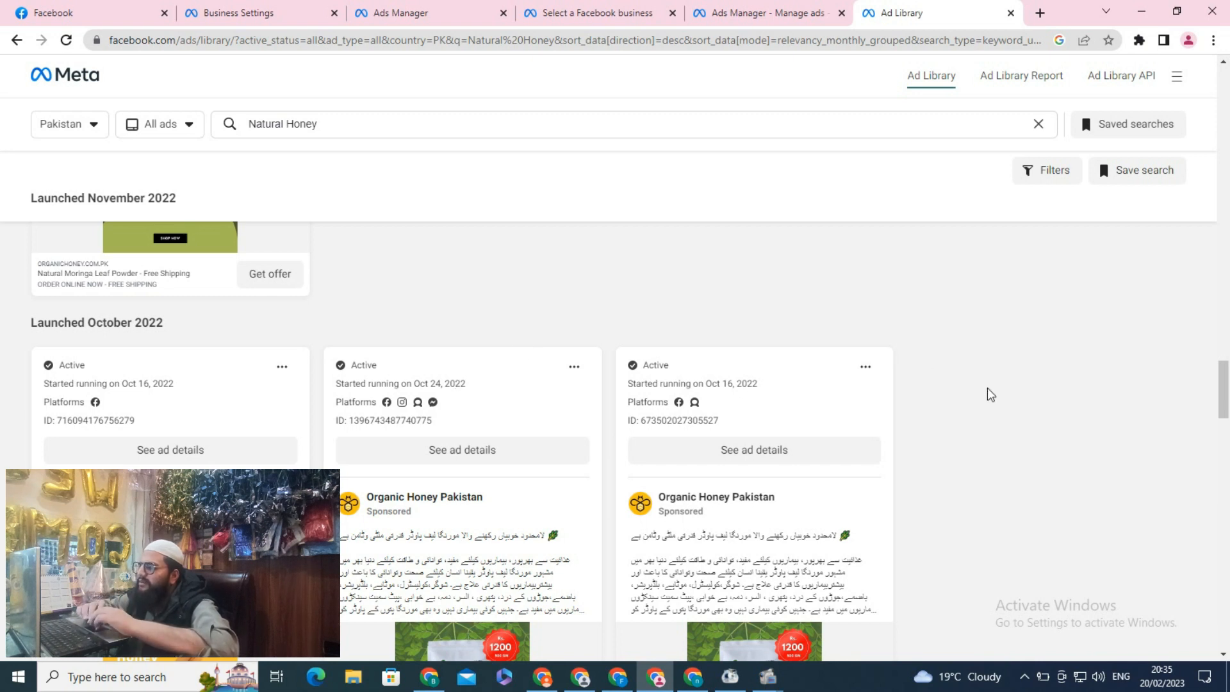
left_click_drag(1224, 389, 1224, 465)
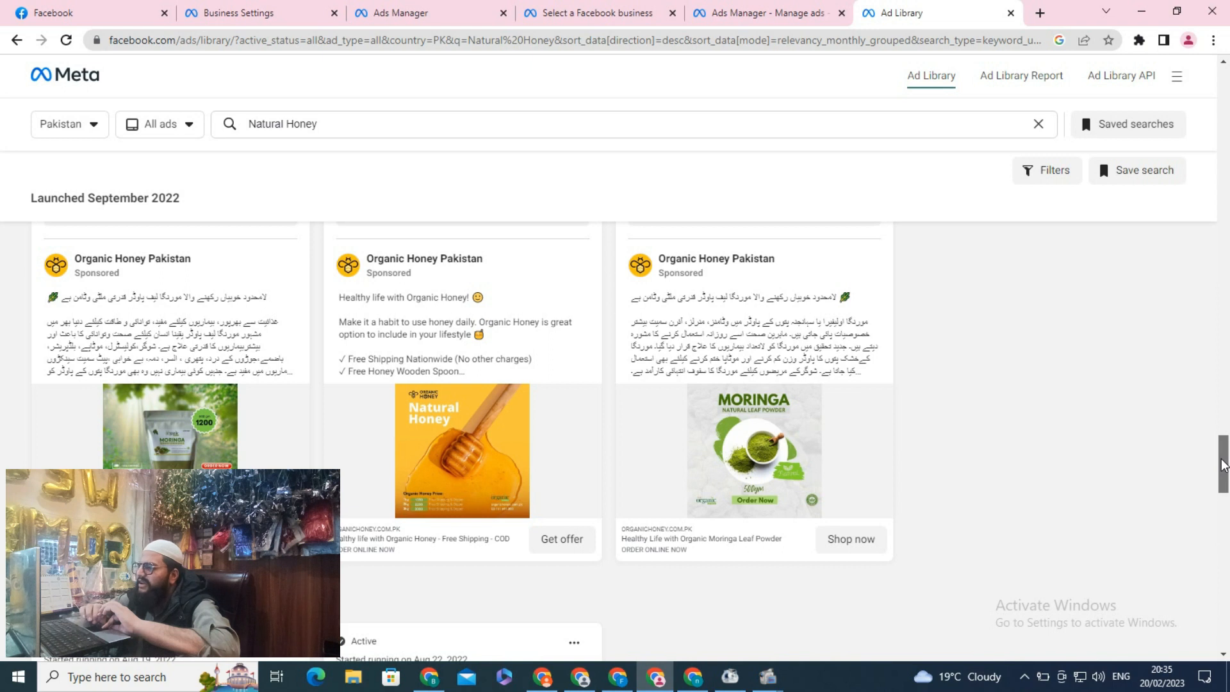
left_click_drag(1224, 465, 1225, 346)
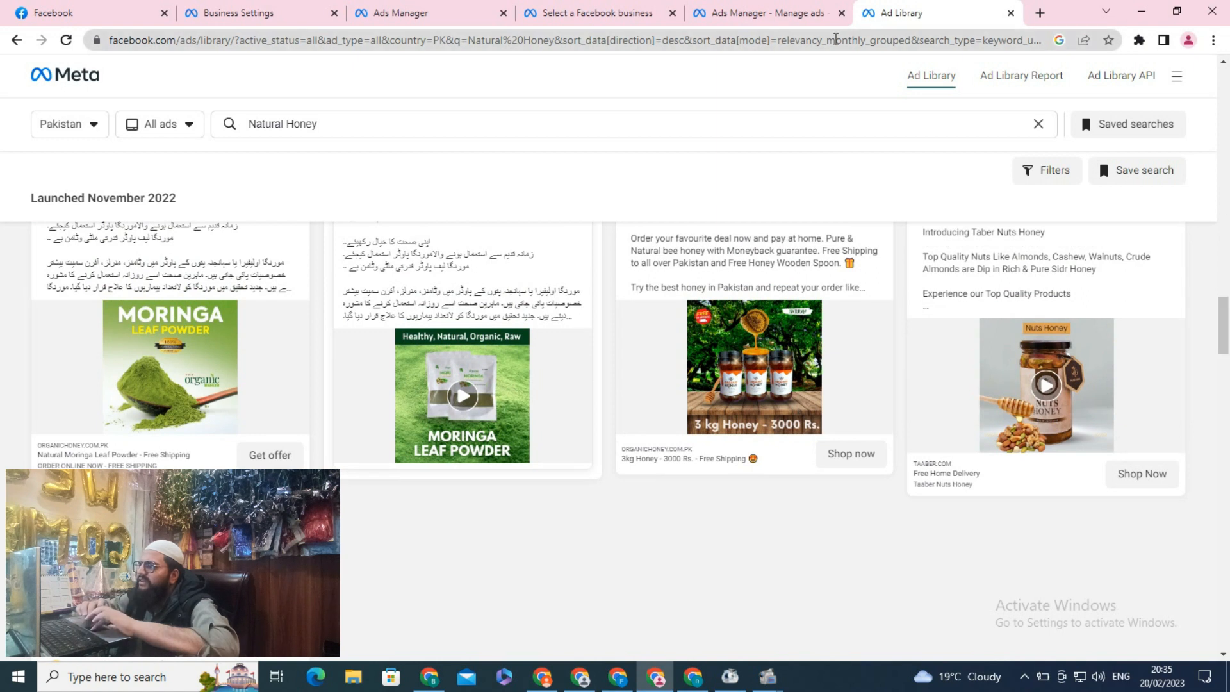
Return to the New Engagement Ad in Ads Manager, try to publish it, and open the publishing details.
left_click(729, 16)
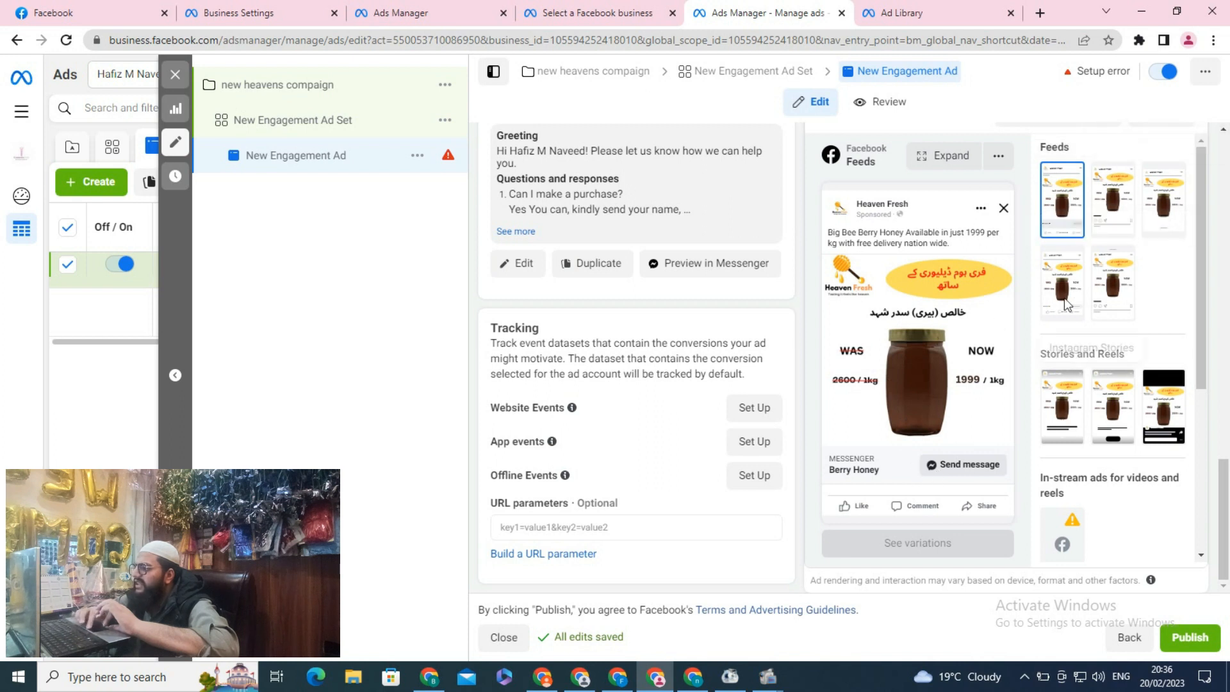
left_click(1184, 649)
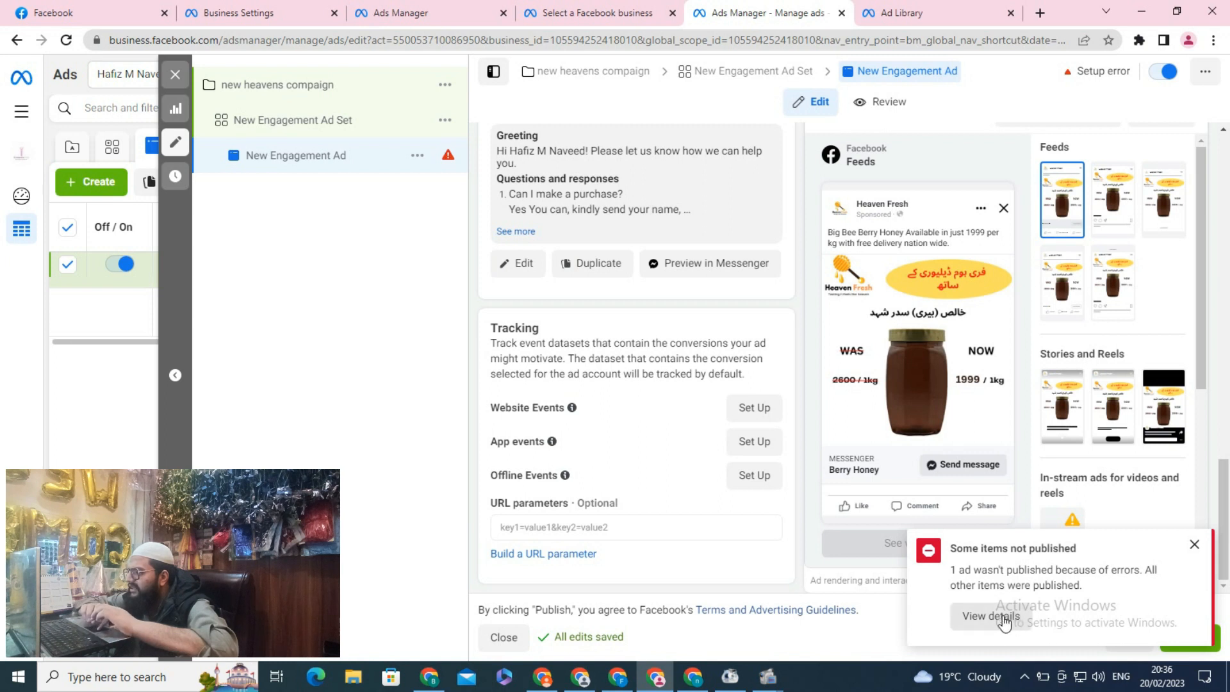
left_click(979, 615)
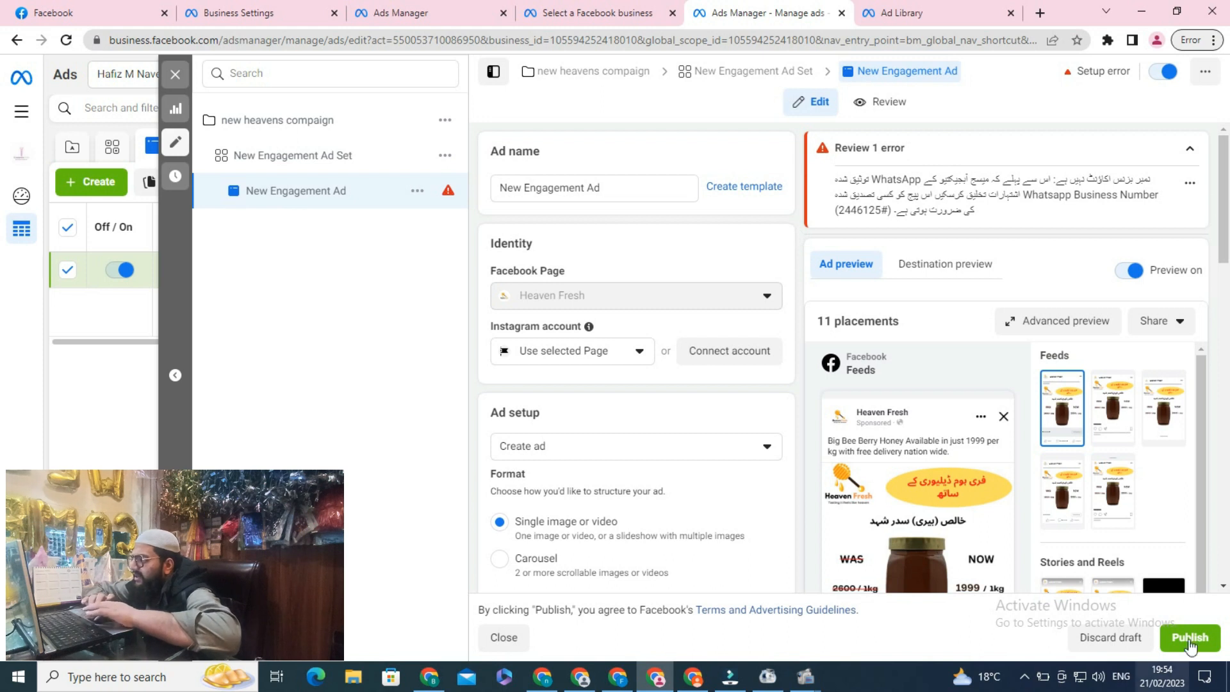
Publish the New Engagement Ad again.
left_click(1200, 643)
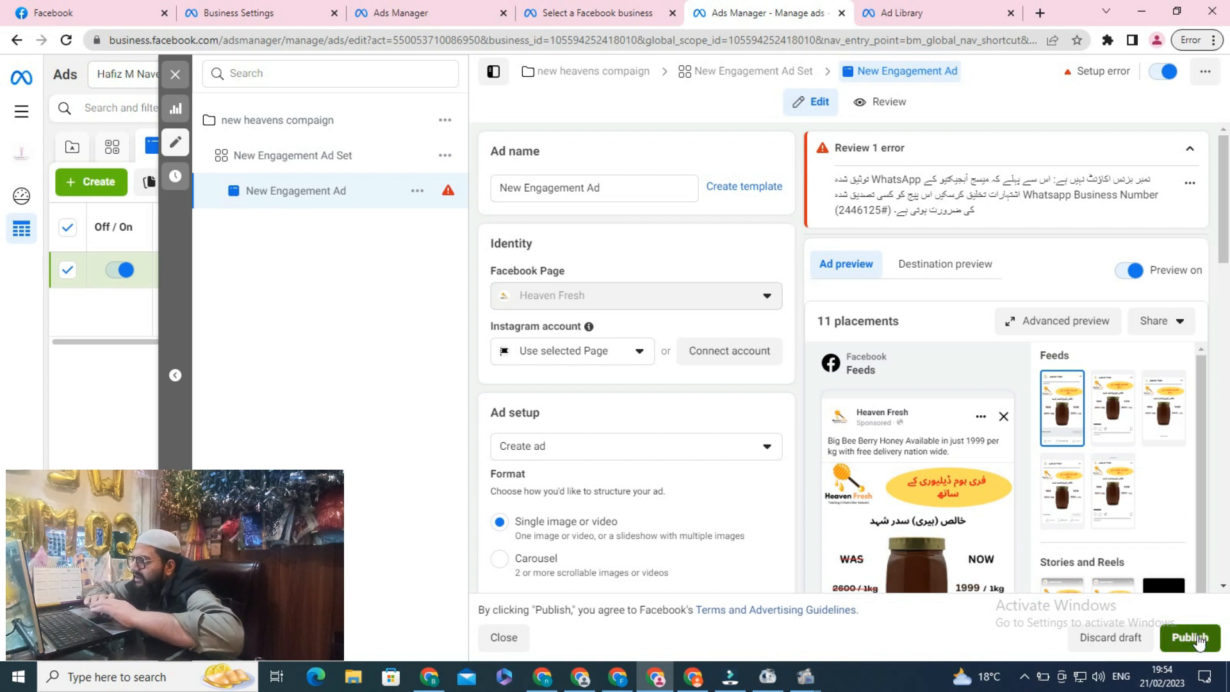
left_click(1200, 642)
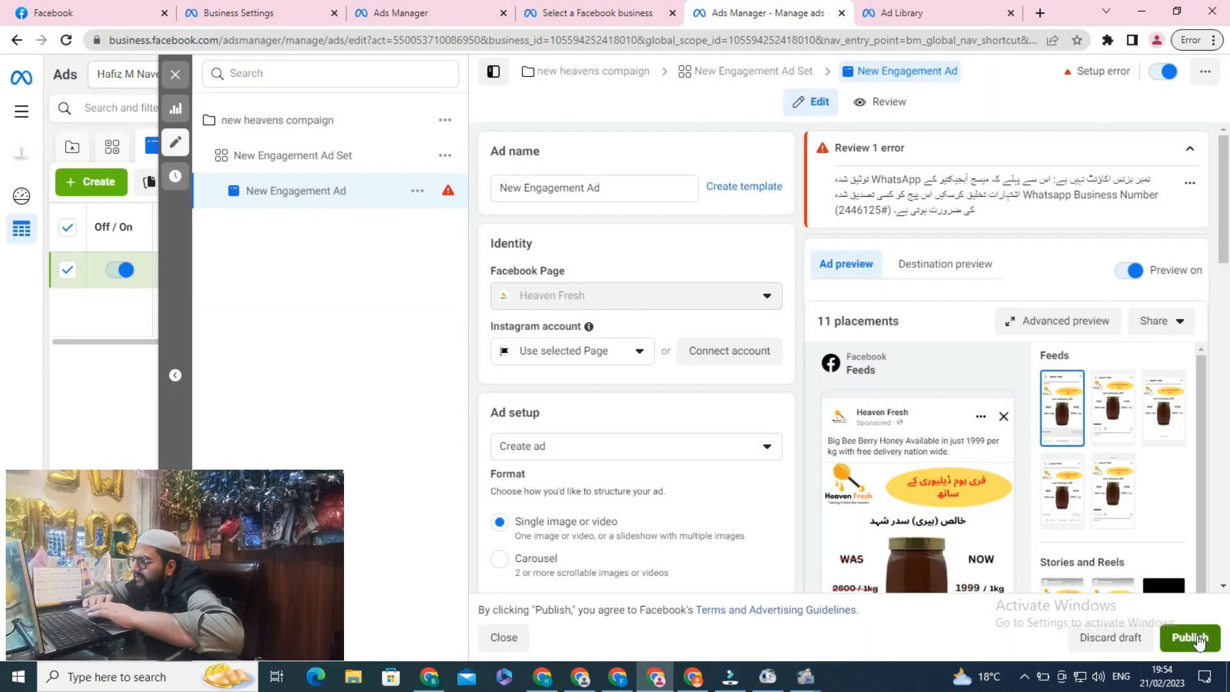
left_click(1201, 642)
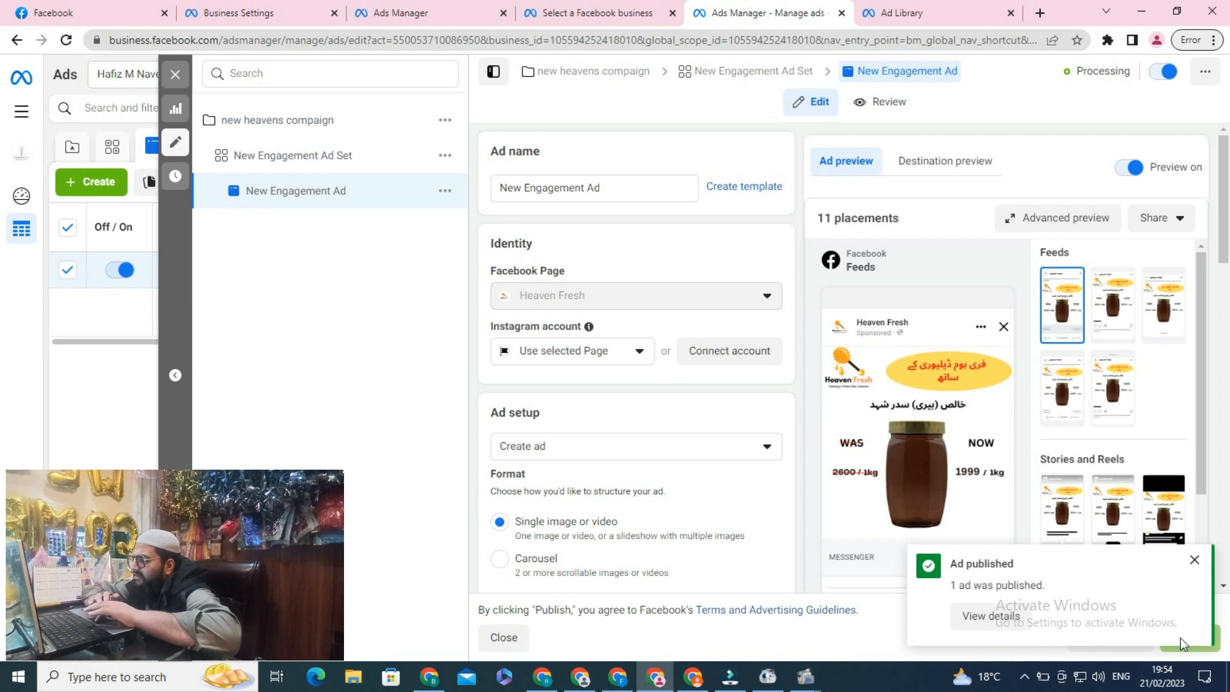
Check the ad's publishing confirmation and its delivery status in the ads list.
left_click(987, 622)
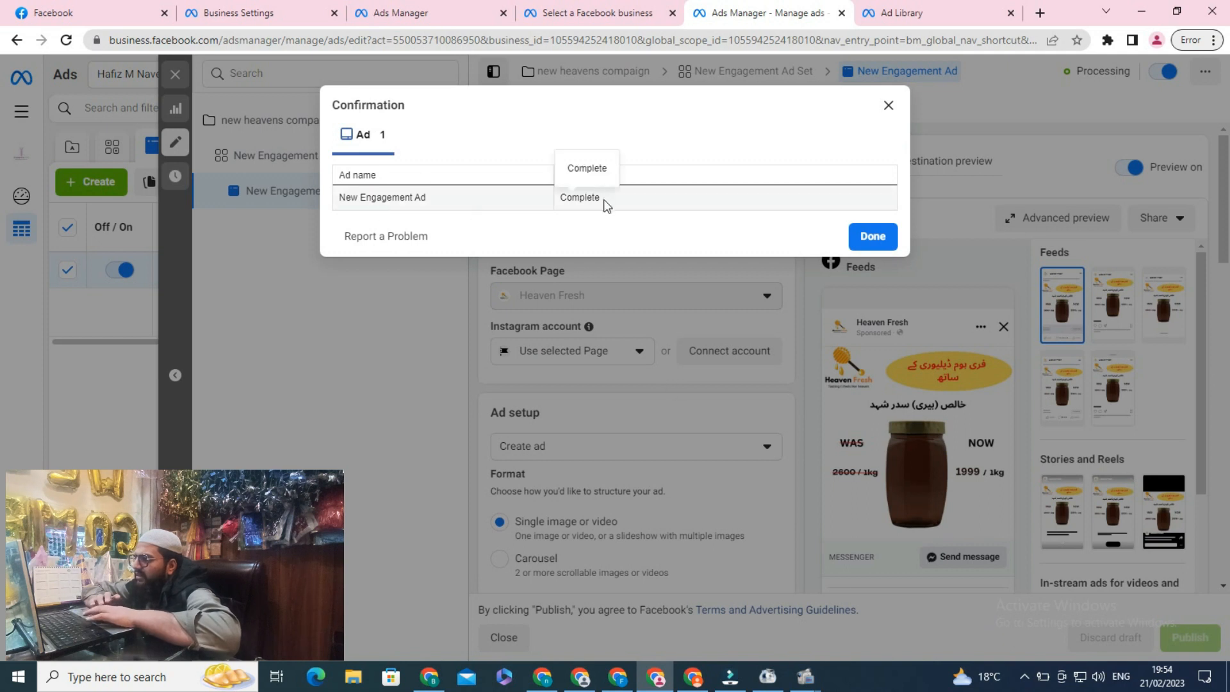
left_click(865, 239)
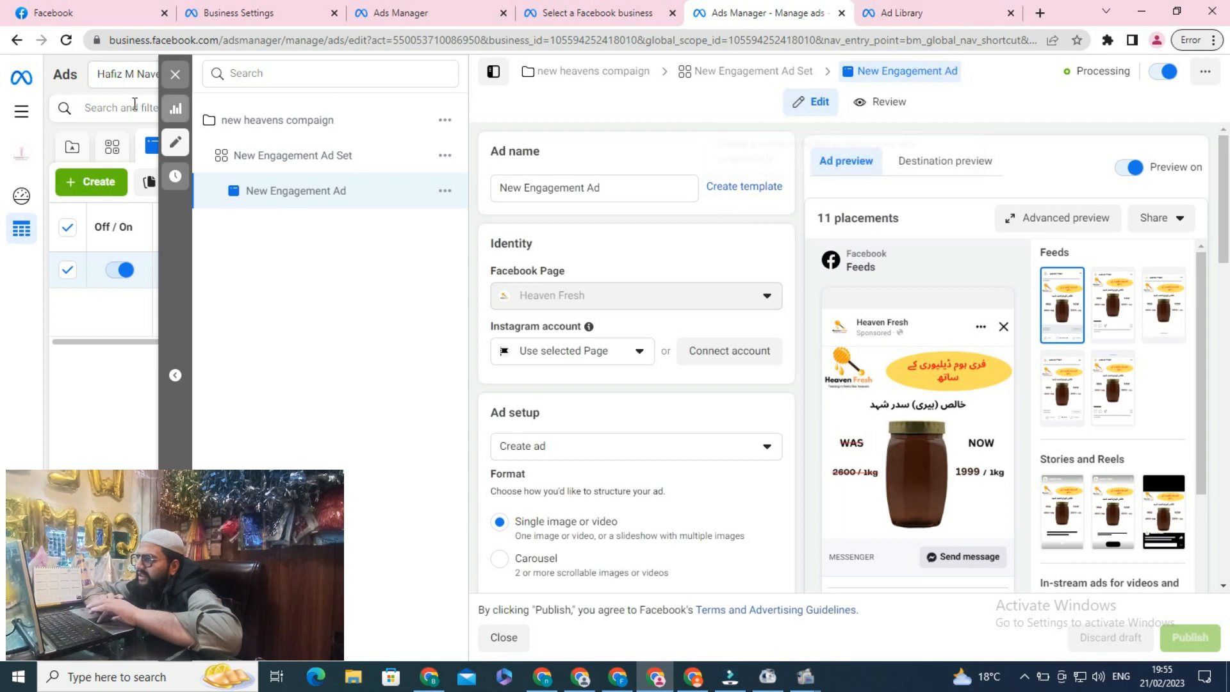
left_click(175, 75)
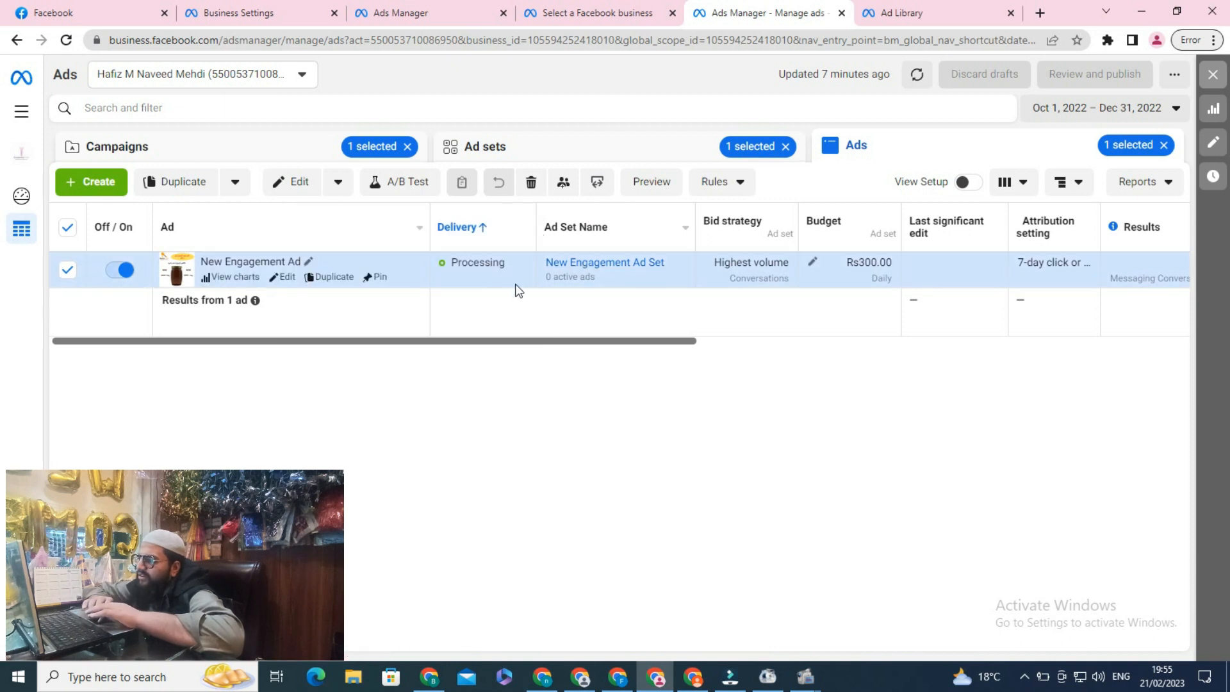
mouse_move(475, 267)
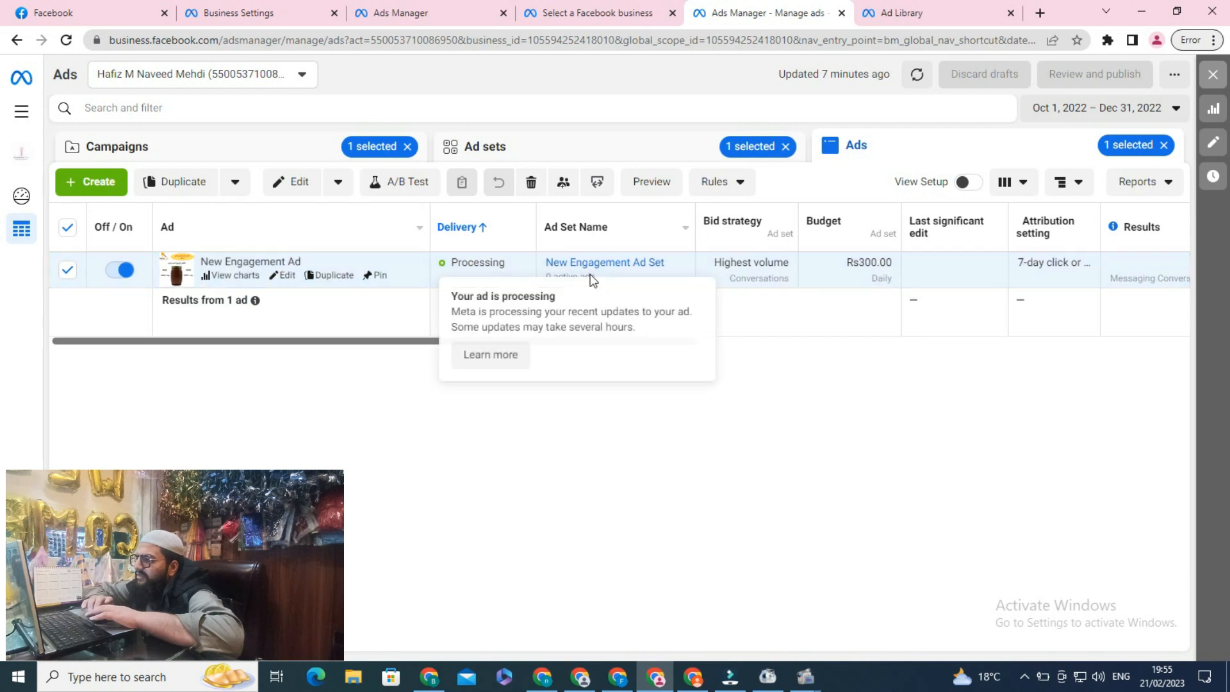